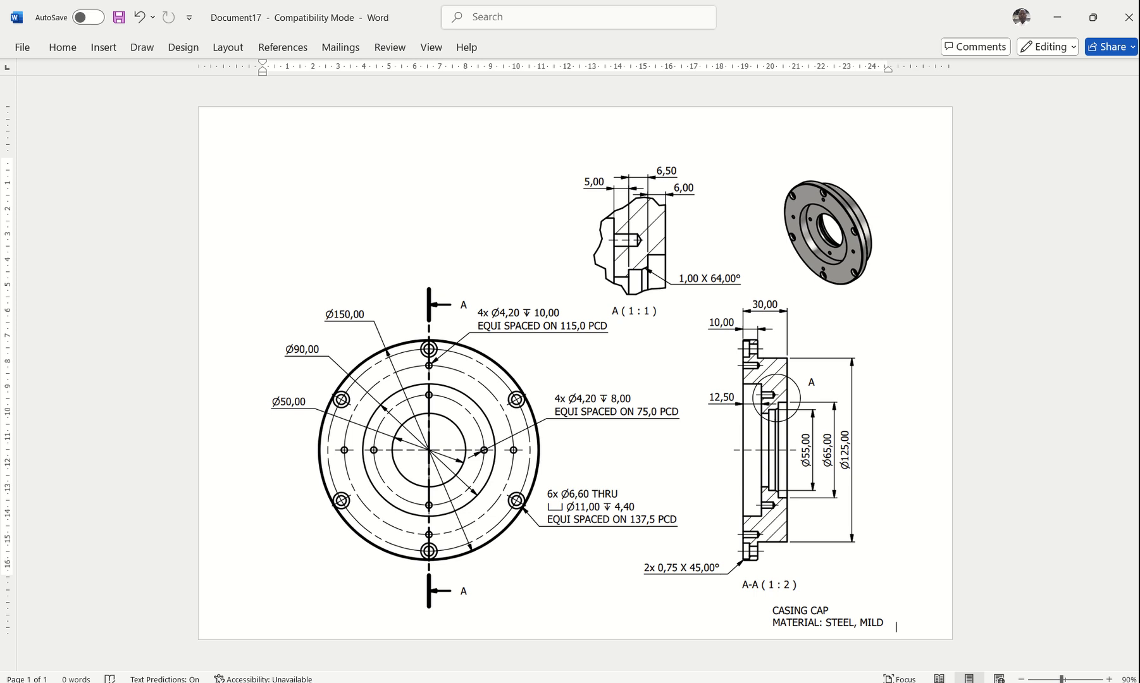
Step: Switch to Fusion and reposition and shrink the floating reference drawing window so it covers less of the canvas
key("alt+Tab")
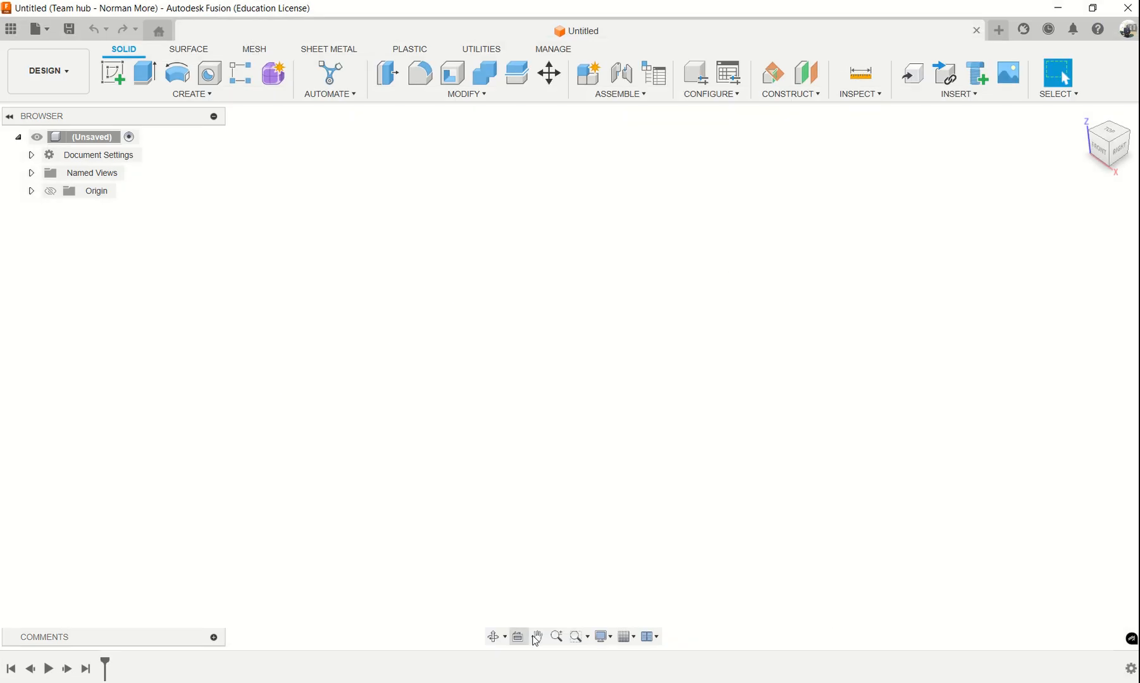
key("alt+Tab")
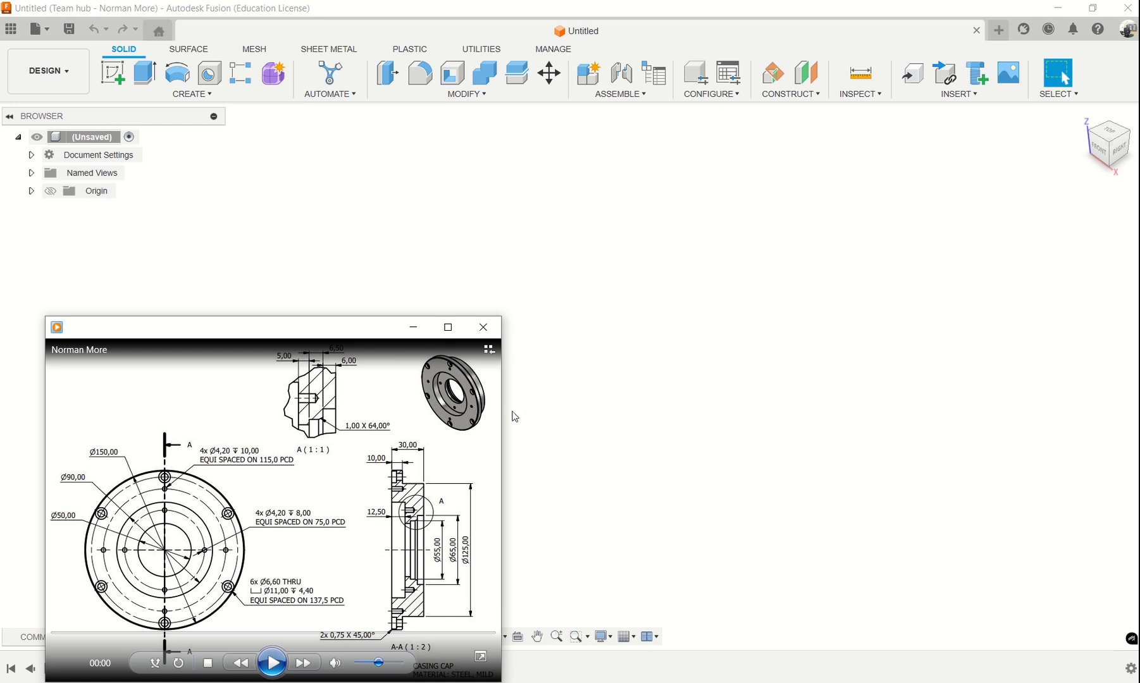
left_click_drag(245, 333, 217, 289)
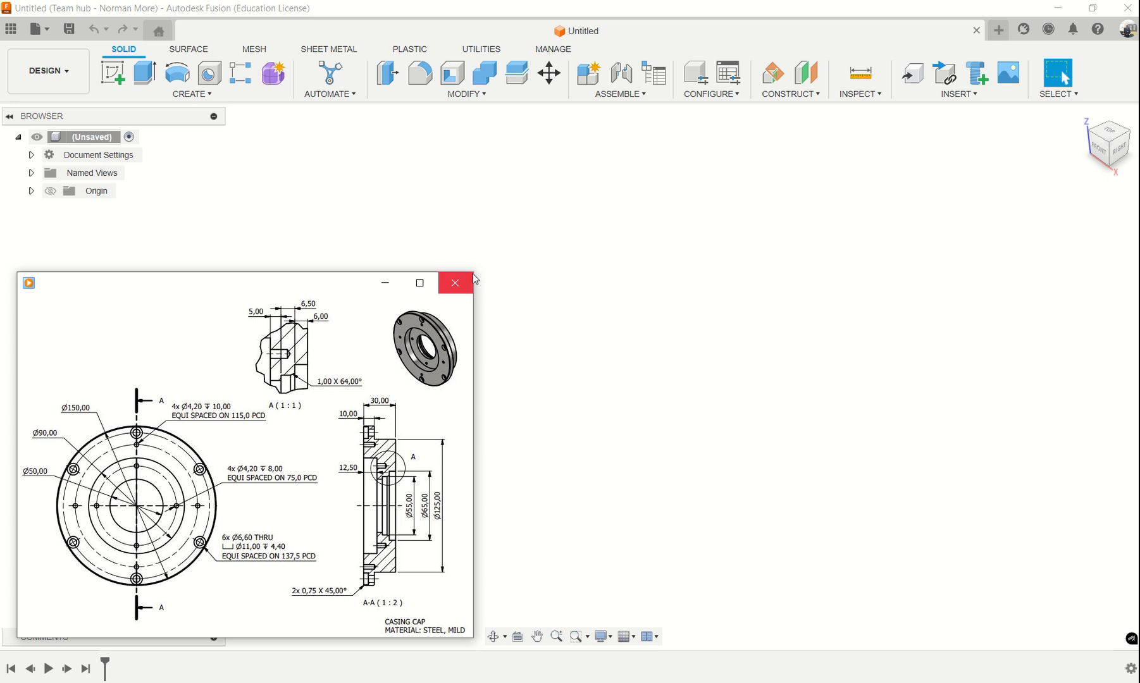
left_click_drag(473, 273, 312, 302)
left_click(351, 438)
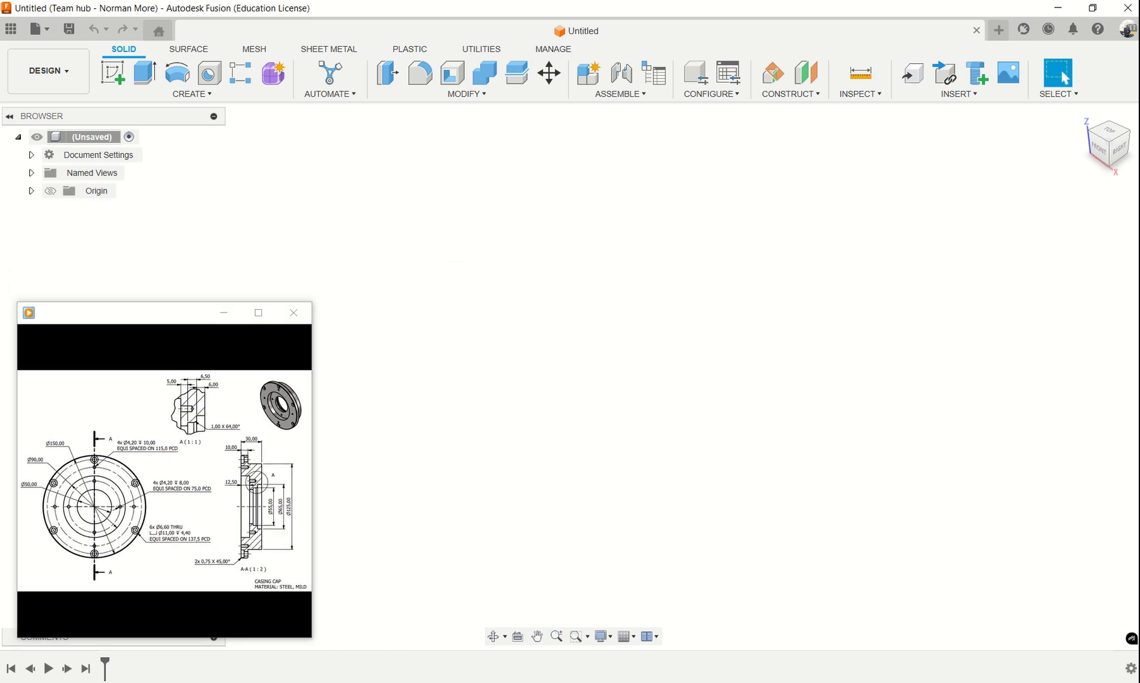
Step: Switch to the browser showing the WSUK CAD Passive 2022 V2 PDF and move its window off this screen, revealing Fusion
key("alt+Tab")
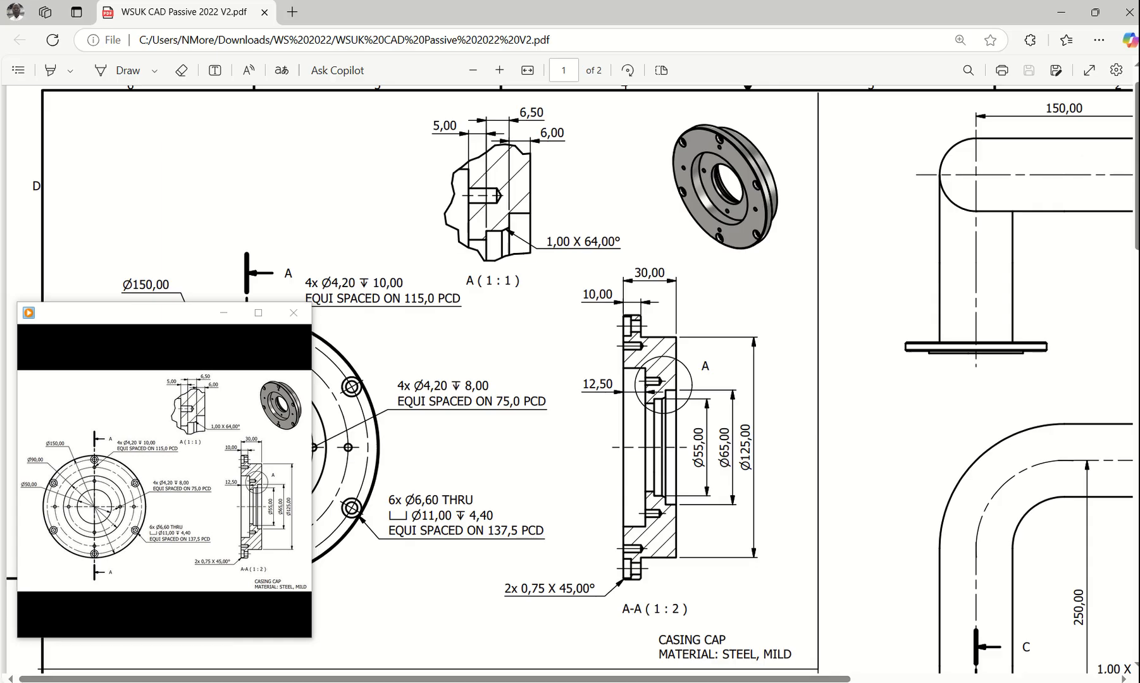
double_click(379, 19)
left_click_drag(602, 47, 1139, 50)
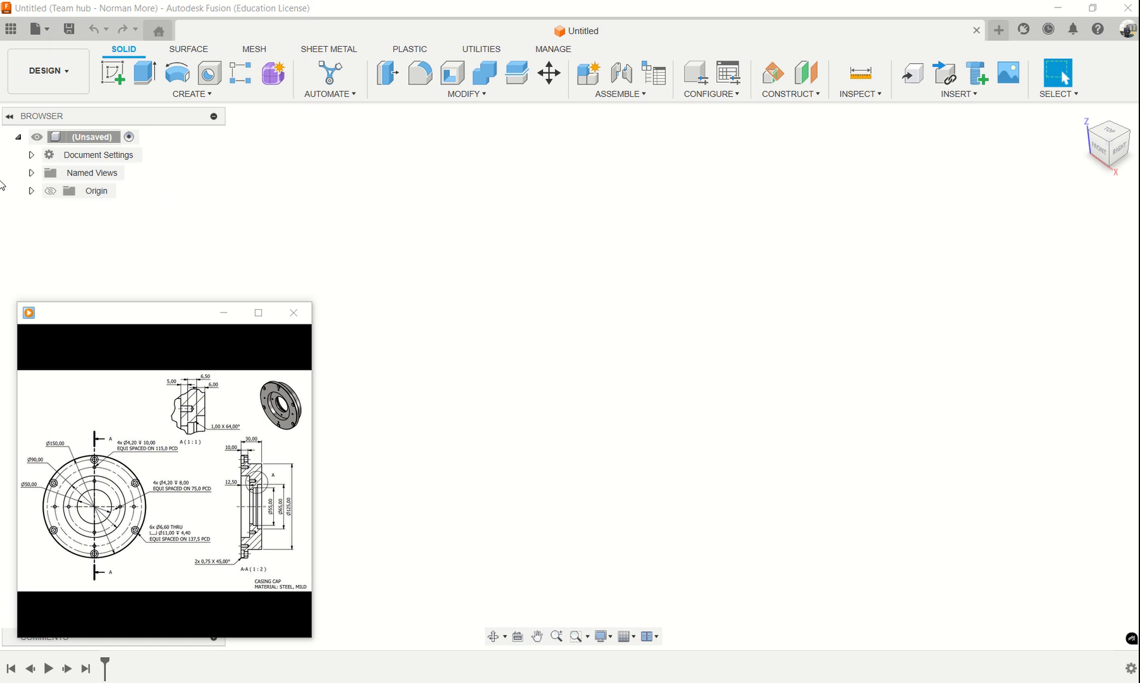
Step: Save the design as "Casting Cap" in the World Skills folder of the 2nd Training project
left_click(69, 29)
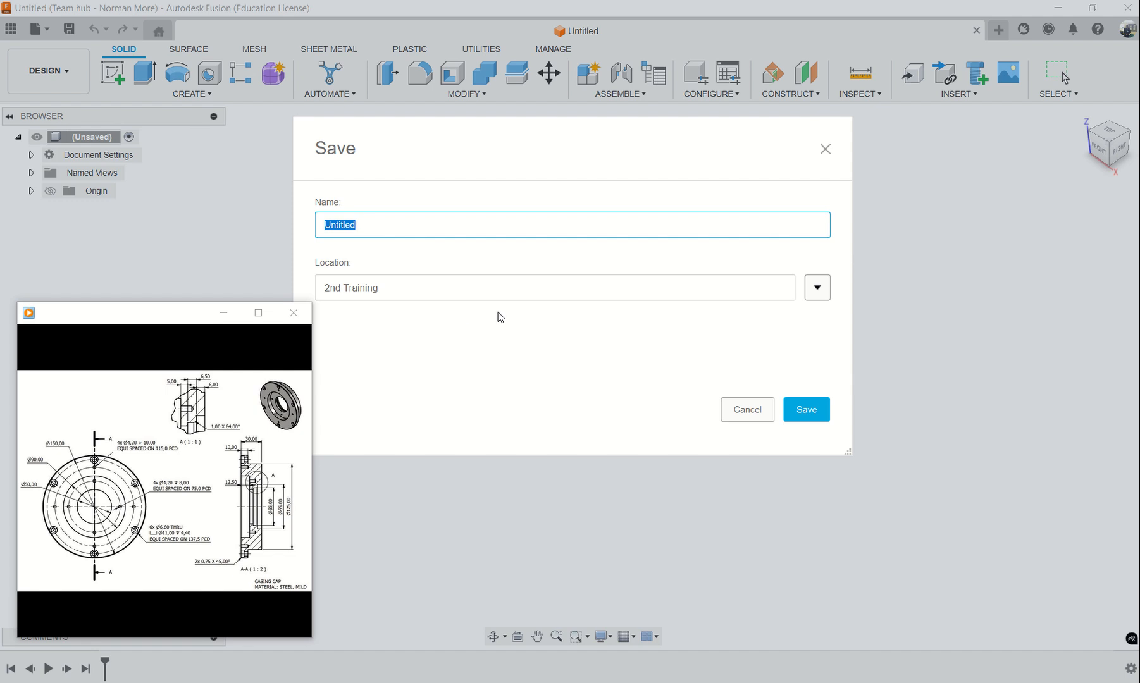
type("Casting Cap")
left_click(817, 288)
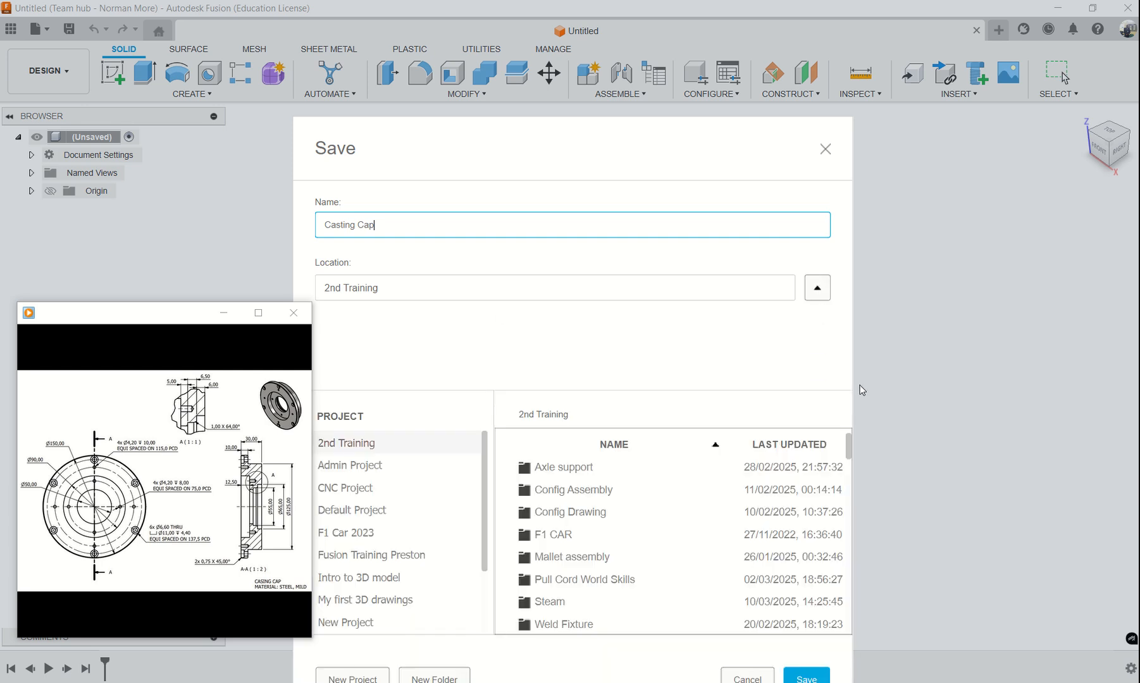
left_click_drag(778, 161, 955, 41)
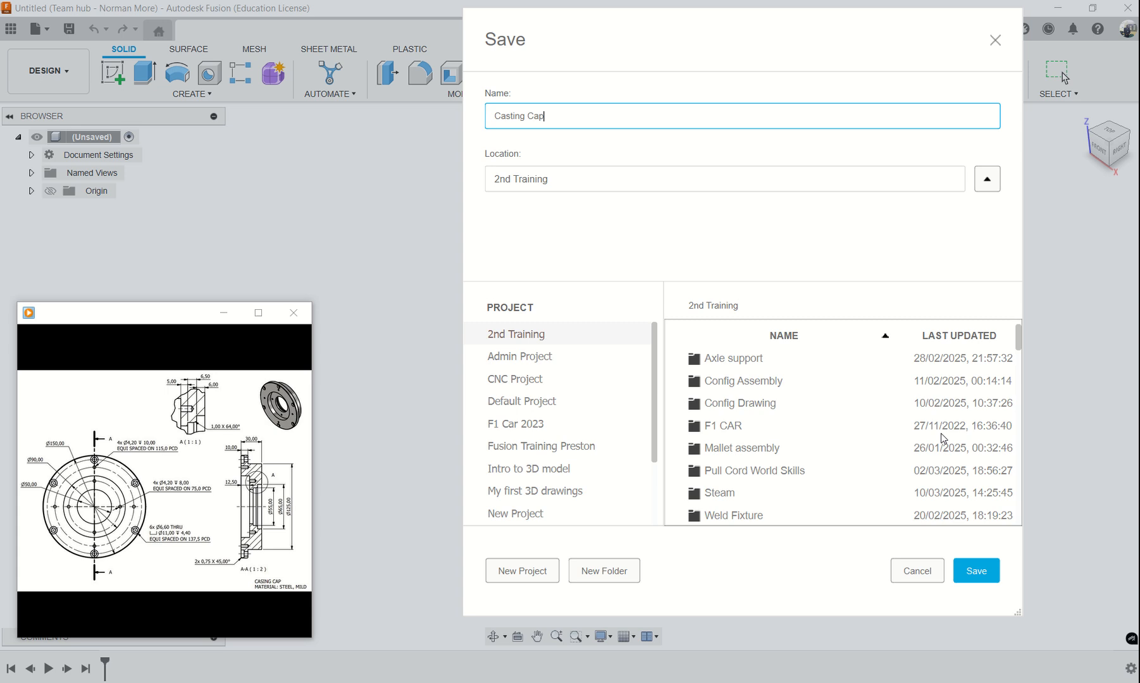
scroll(930, 411, "down", 5)
scroll(741, 430, "up", 3)
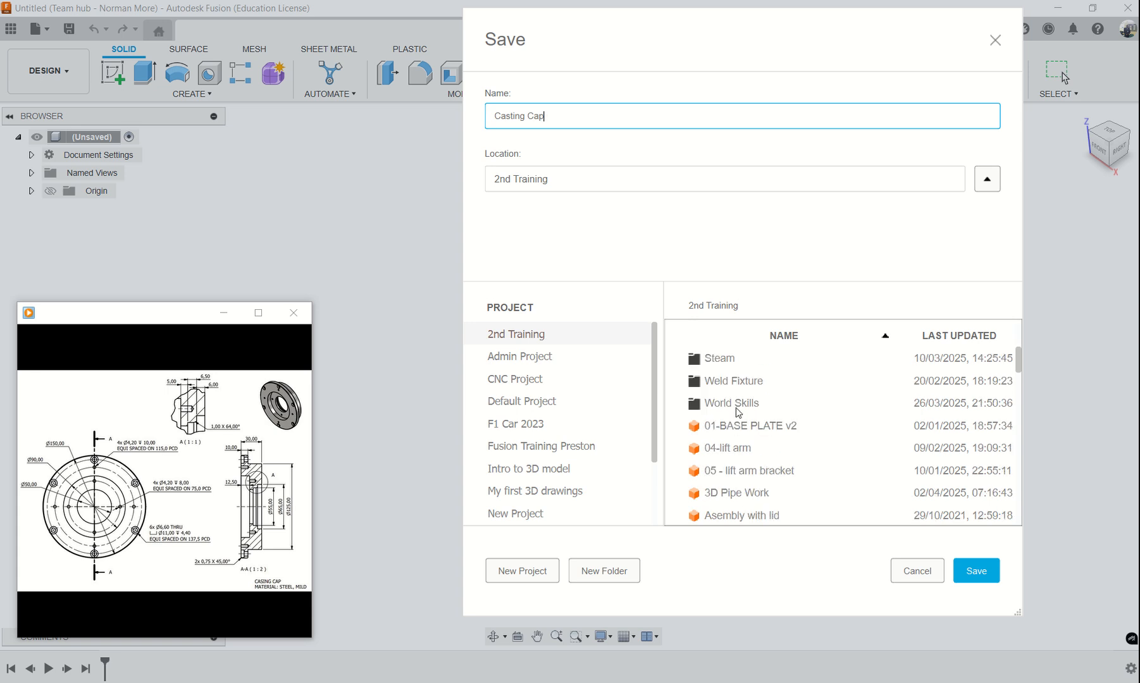
left_click(737, 410)
left_click(976, 571)
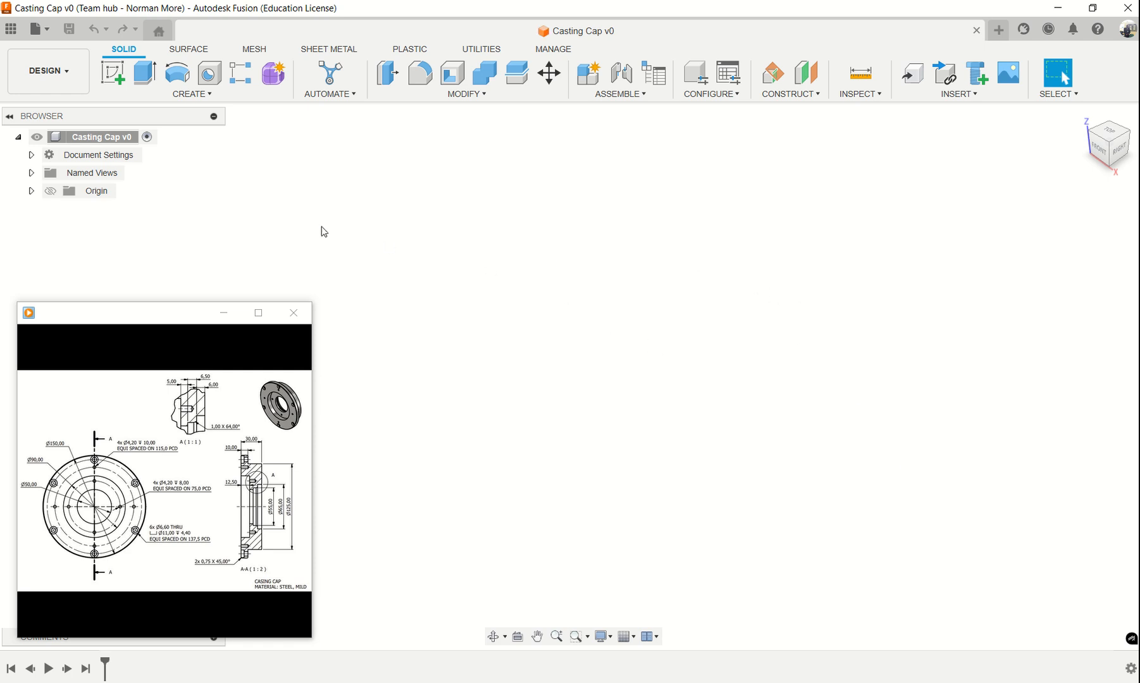
Step: Sketch a 150 mm diameter circle centred on the origin on the front (XZ) plane
left_click(117, 75)
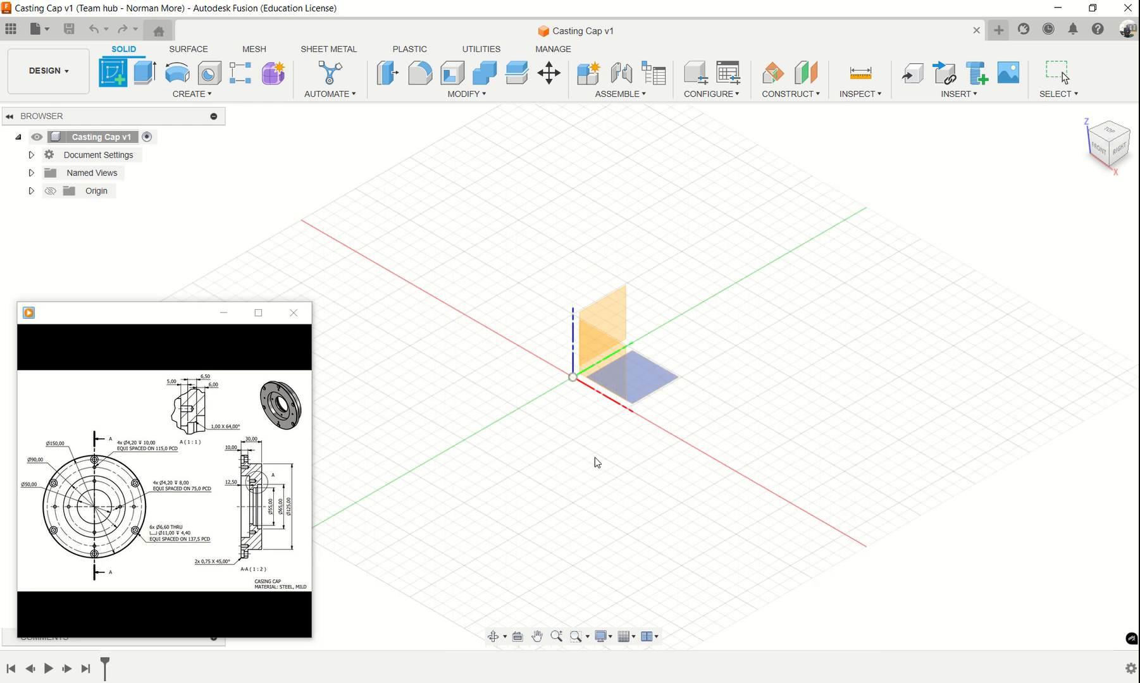
left_click(589, 354)
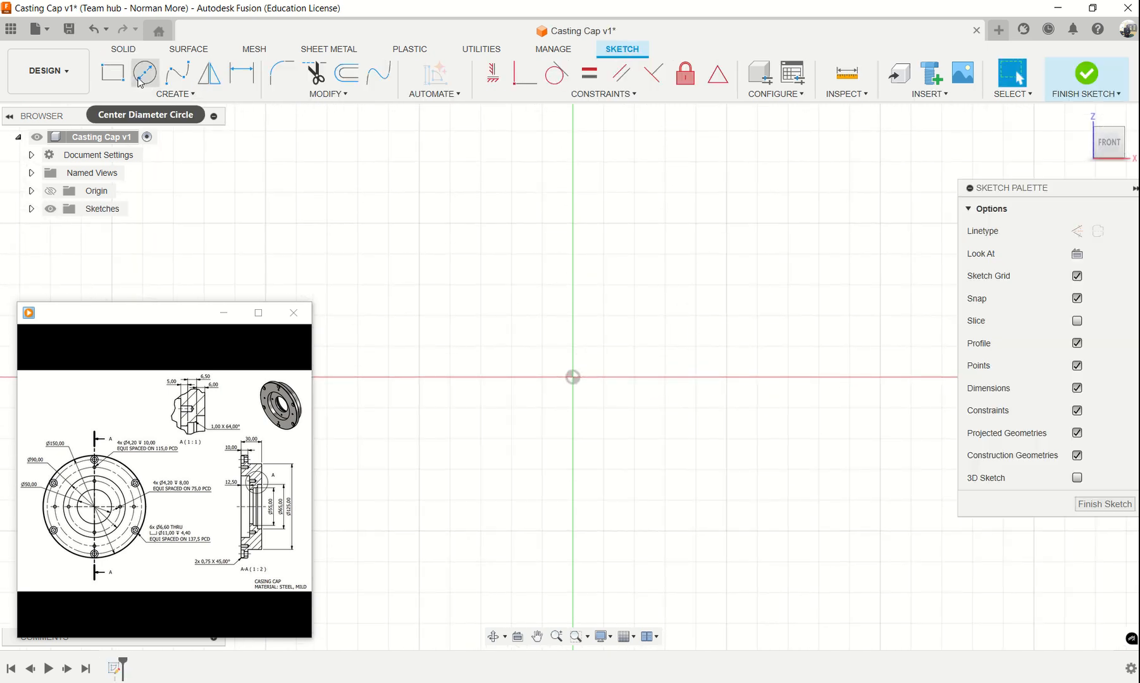
left_click(145, 72)
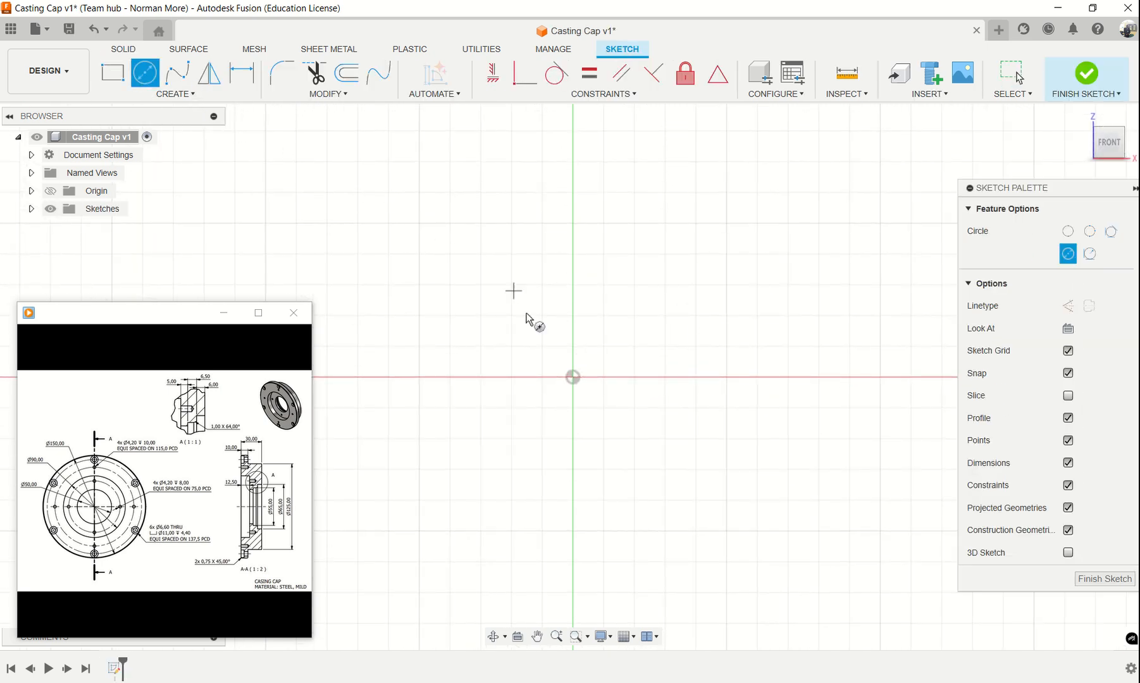
left_click(573, 377)
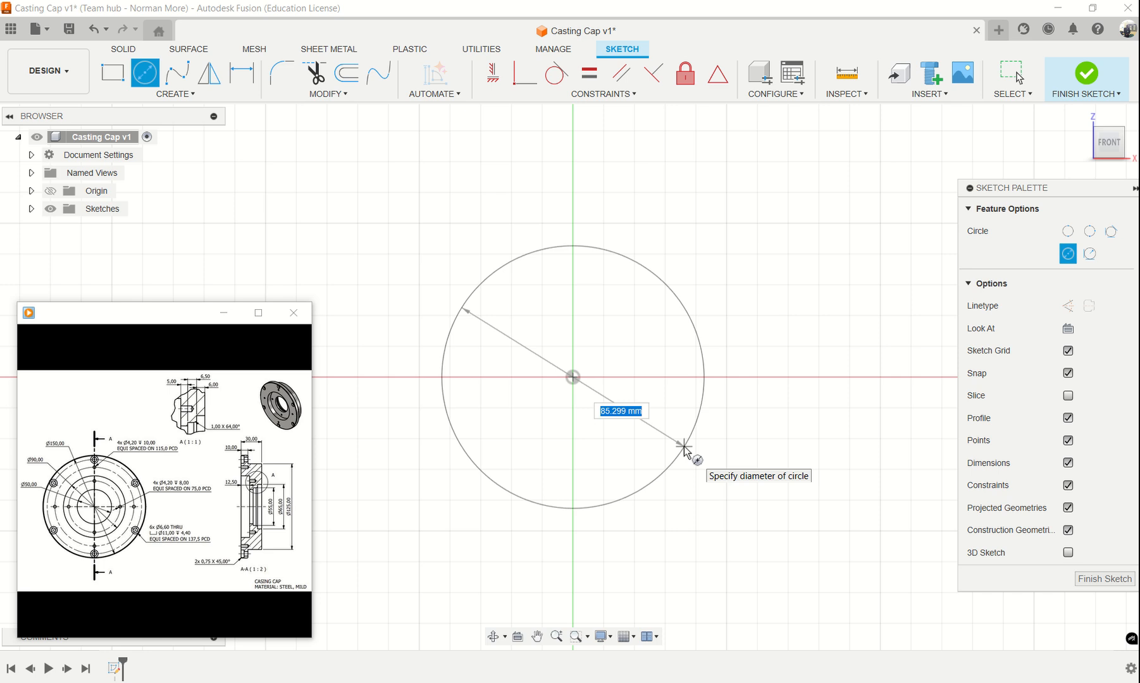
type("150")
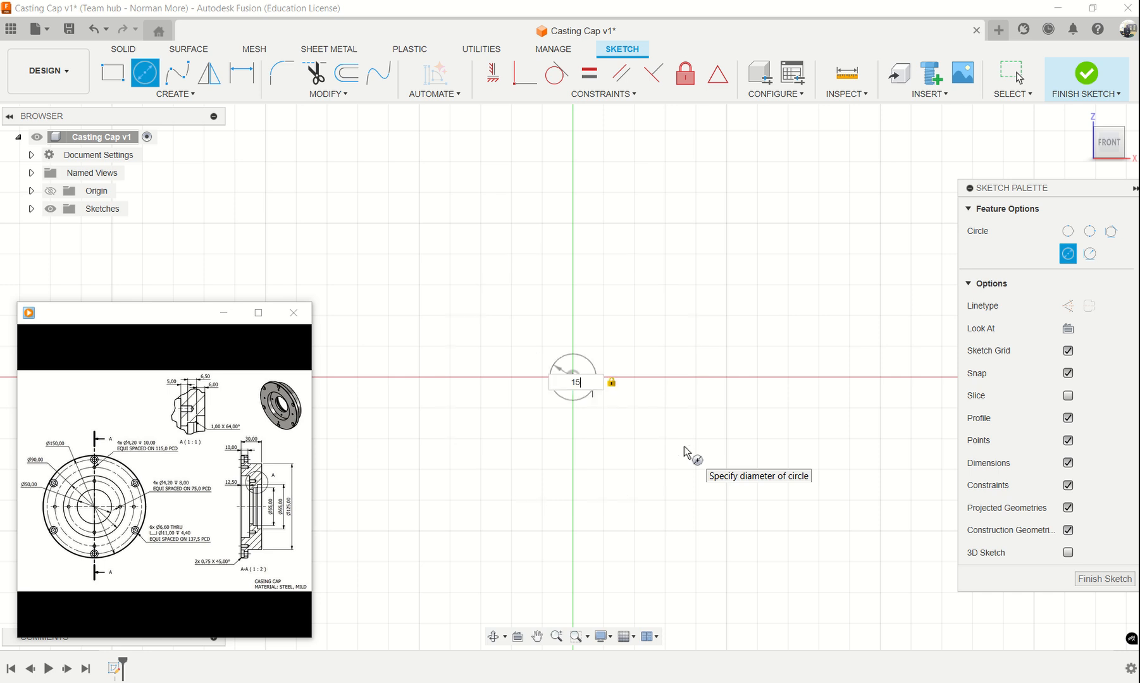
key("Return")
key("Return")
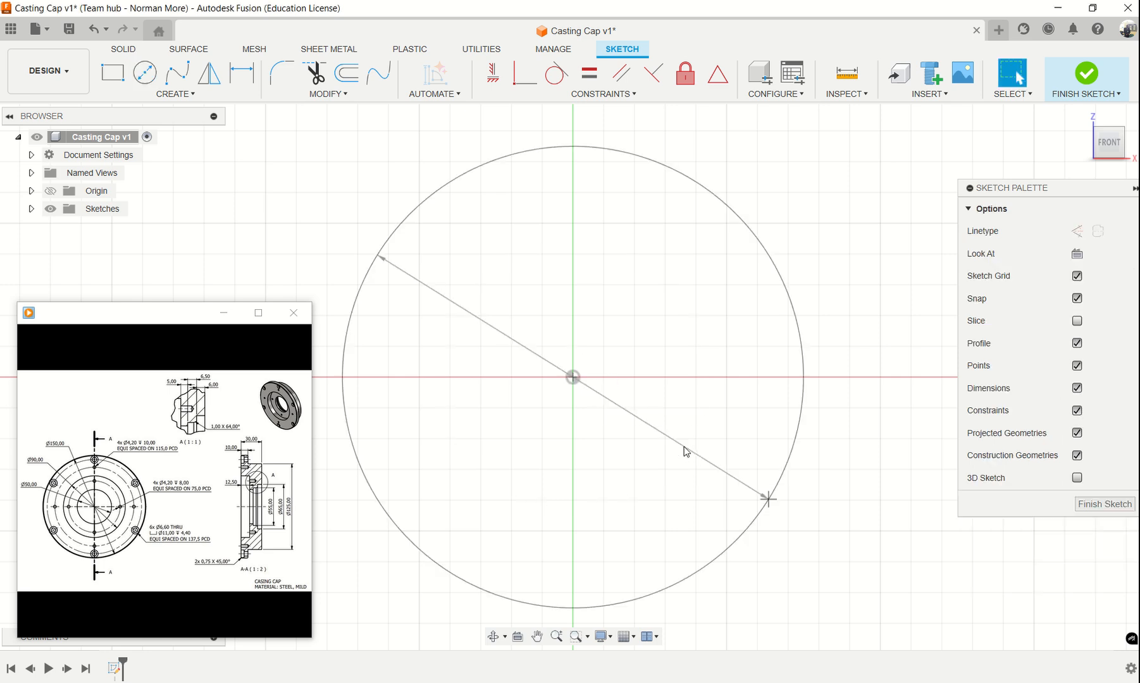
Step: Extrude the circle profile 30 mm as a new body
key("e")
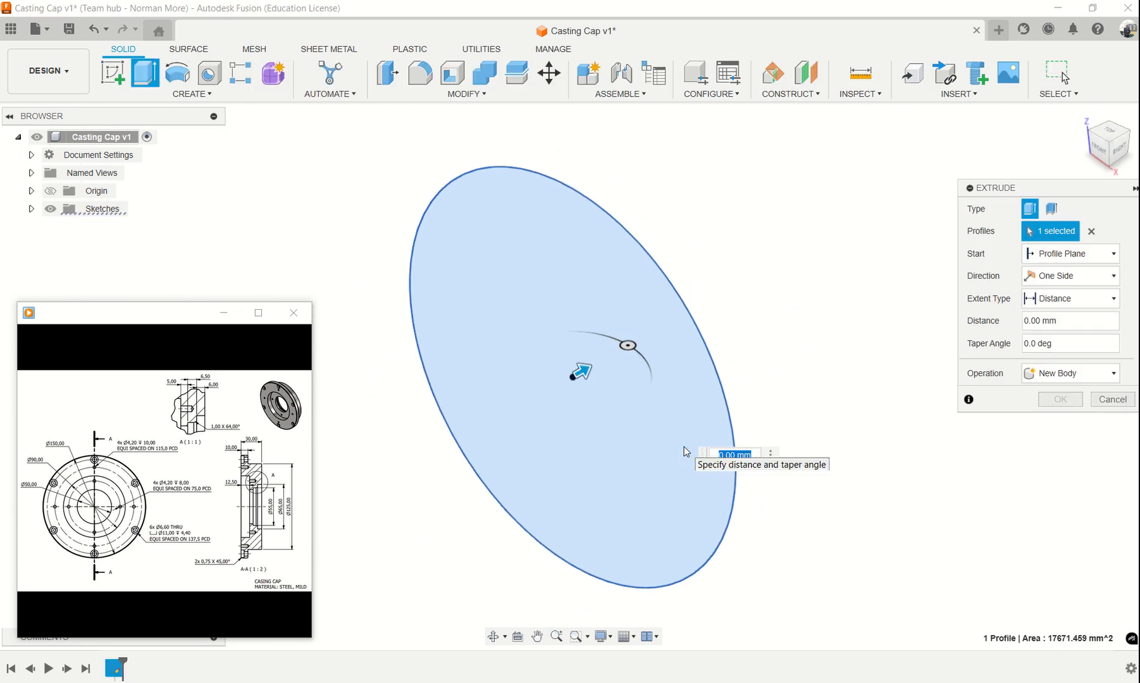
type("30")
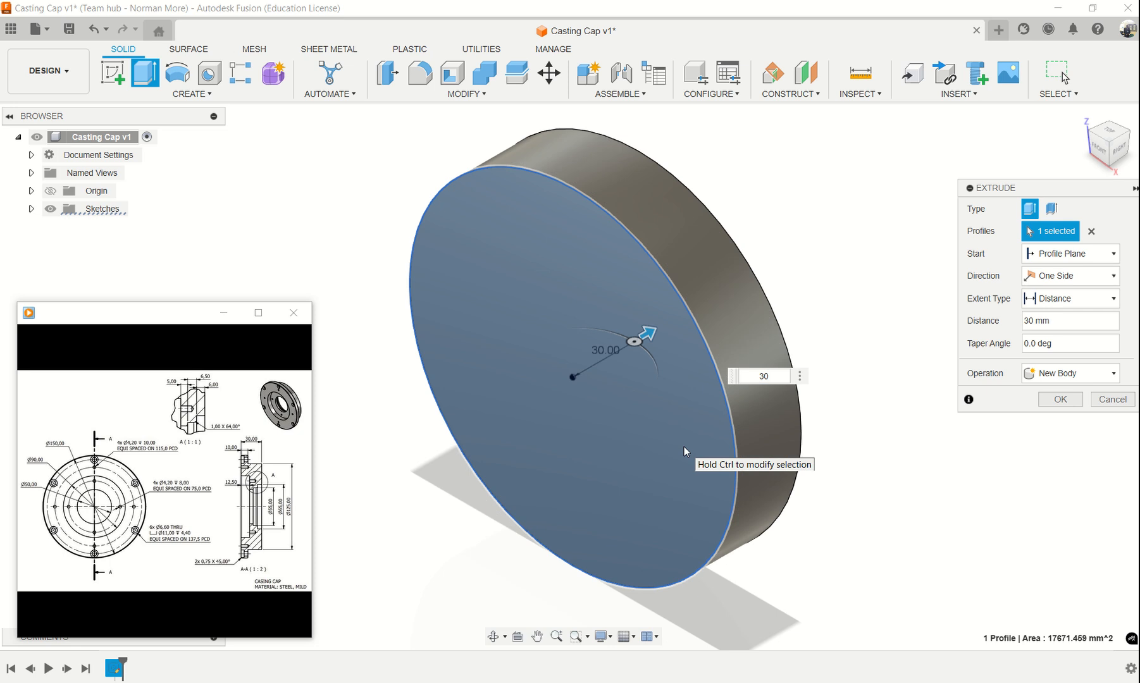
key("Return")
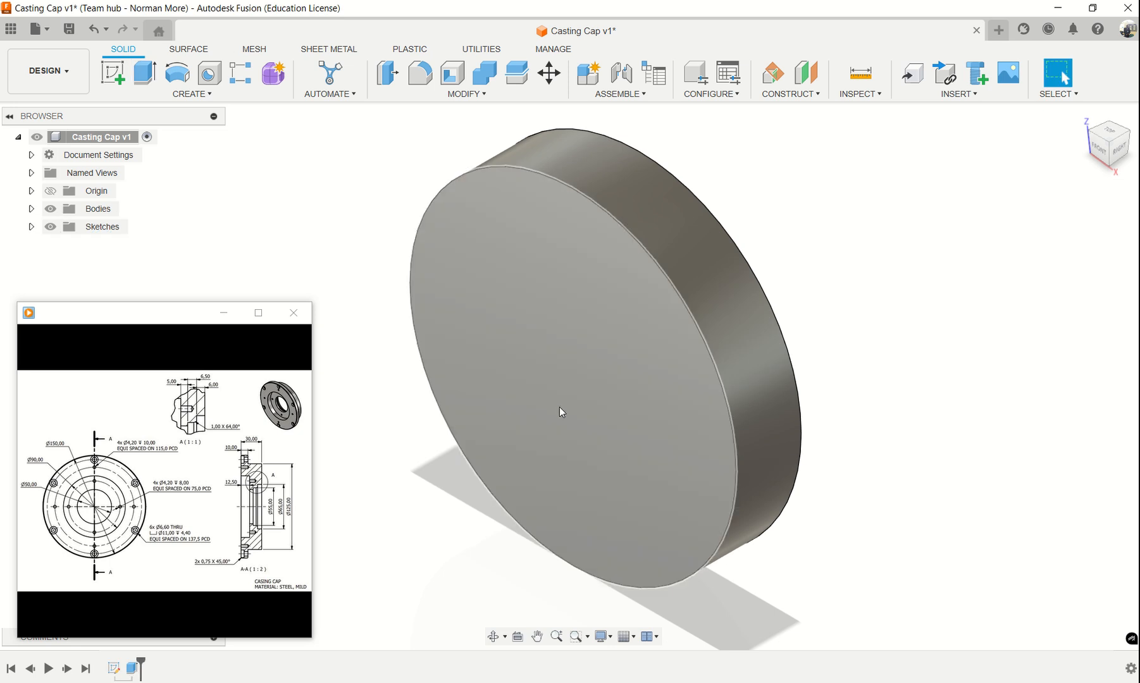
Step: Sketch a 90 mm diameter circle centred on the origin on the disc's front face
left_click(590, 411)
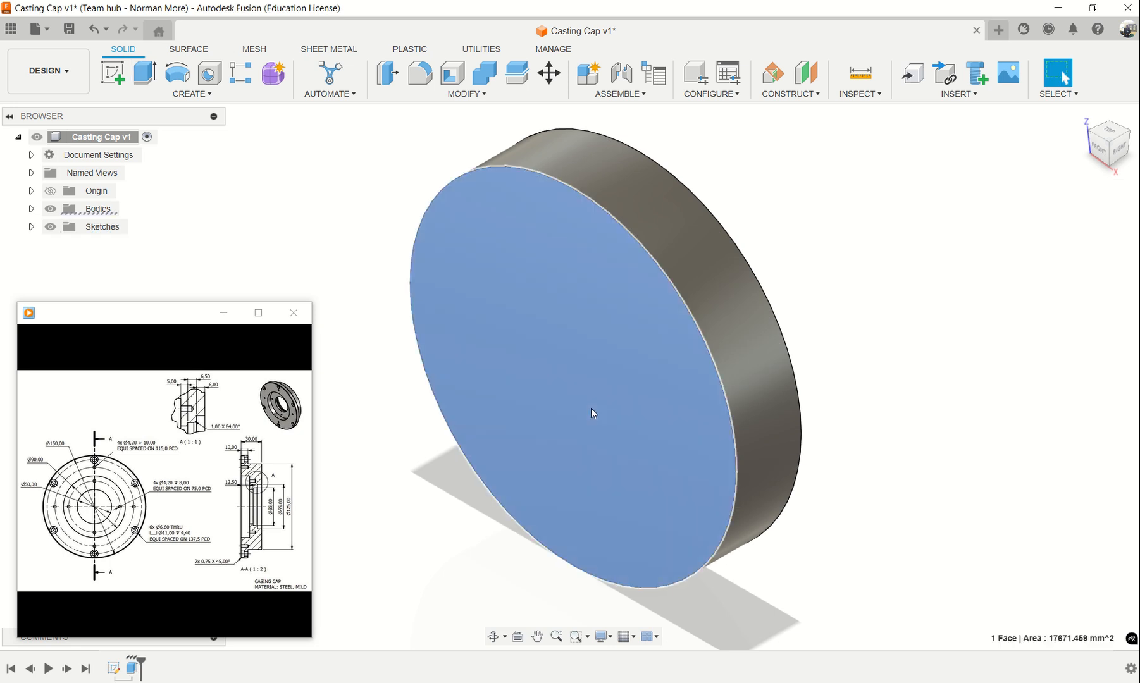
left_click(111, 76)
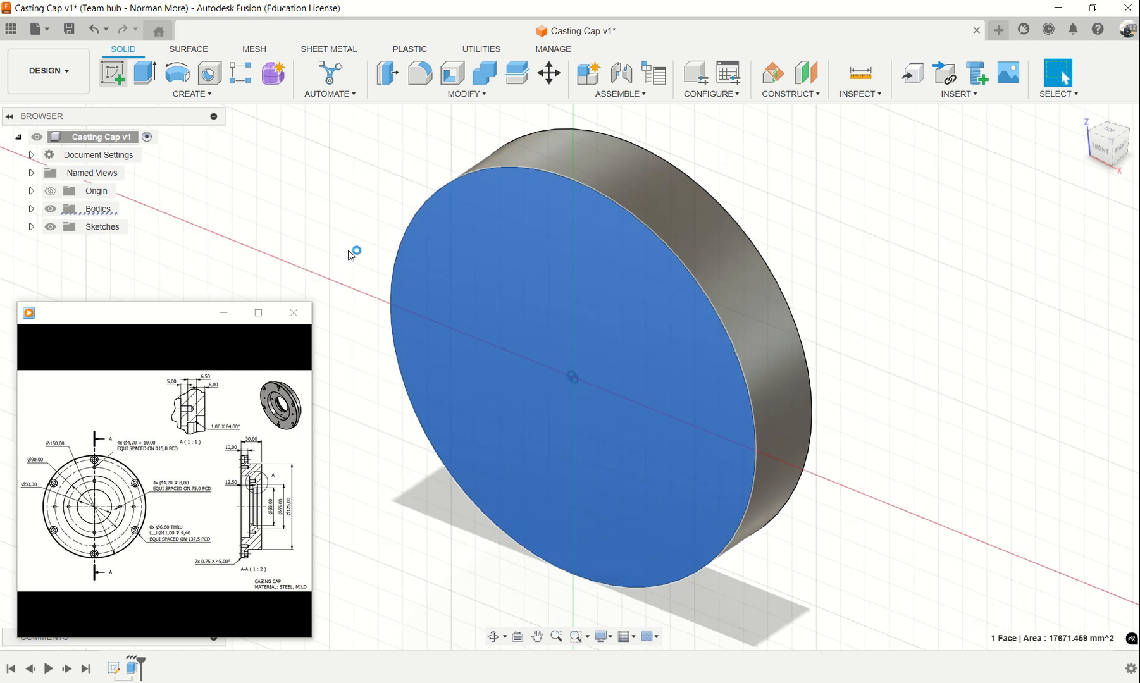
left_click(149, 76)
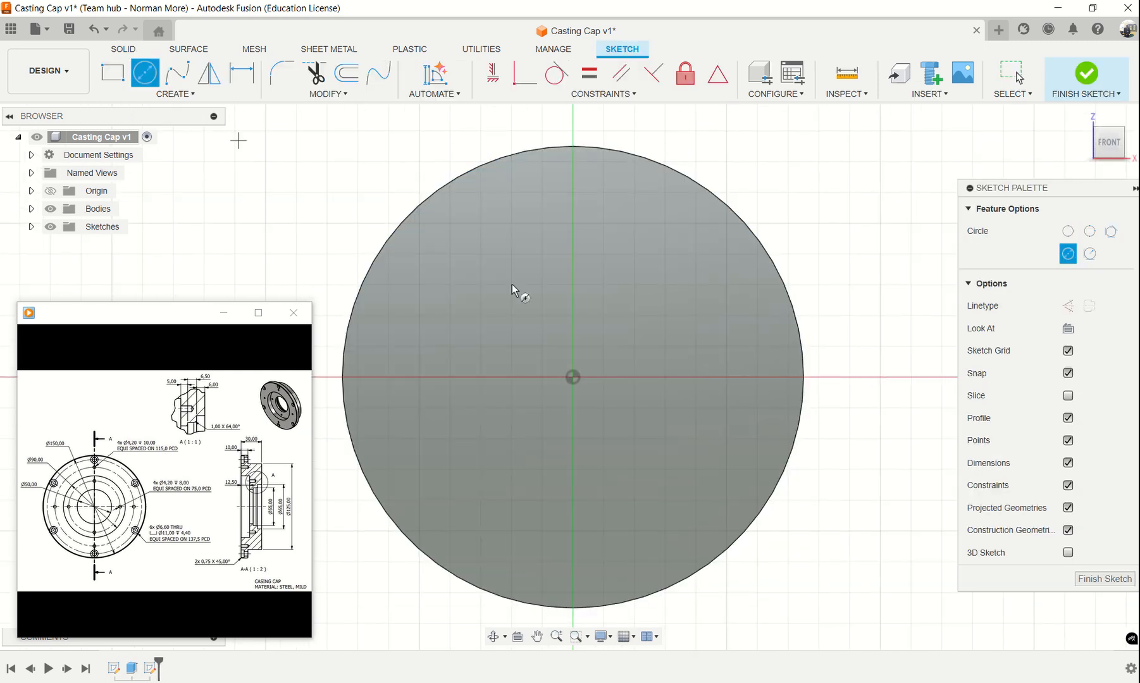
left_click(573, 377)
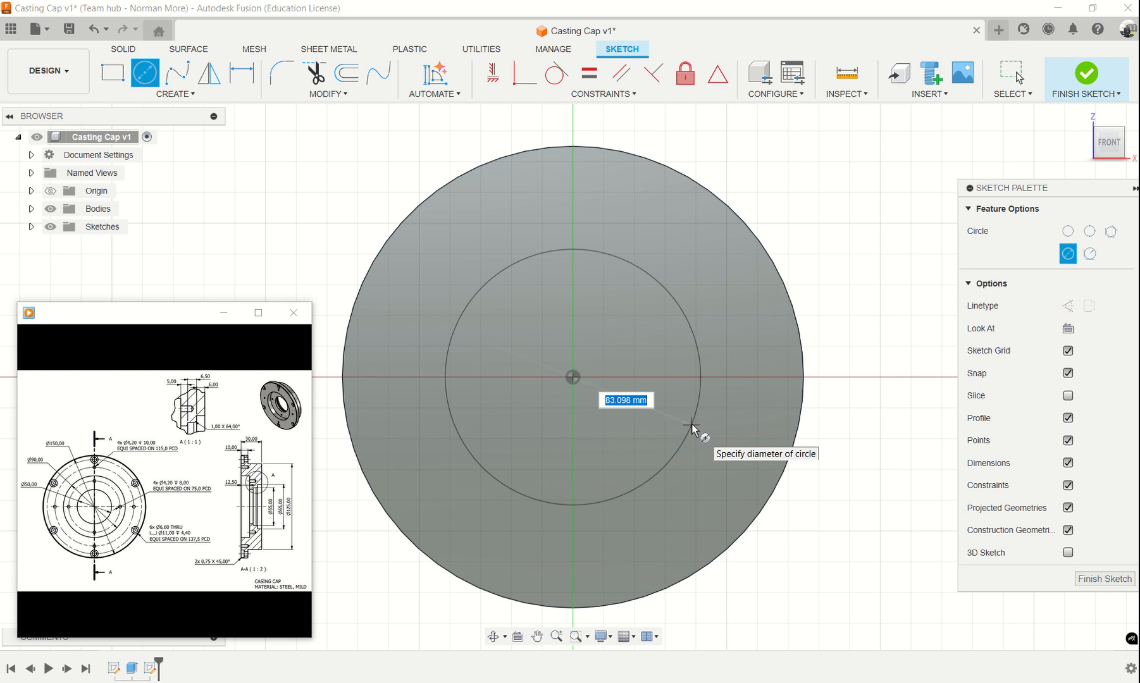
type("90")
key("Return")
key("Escape")
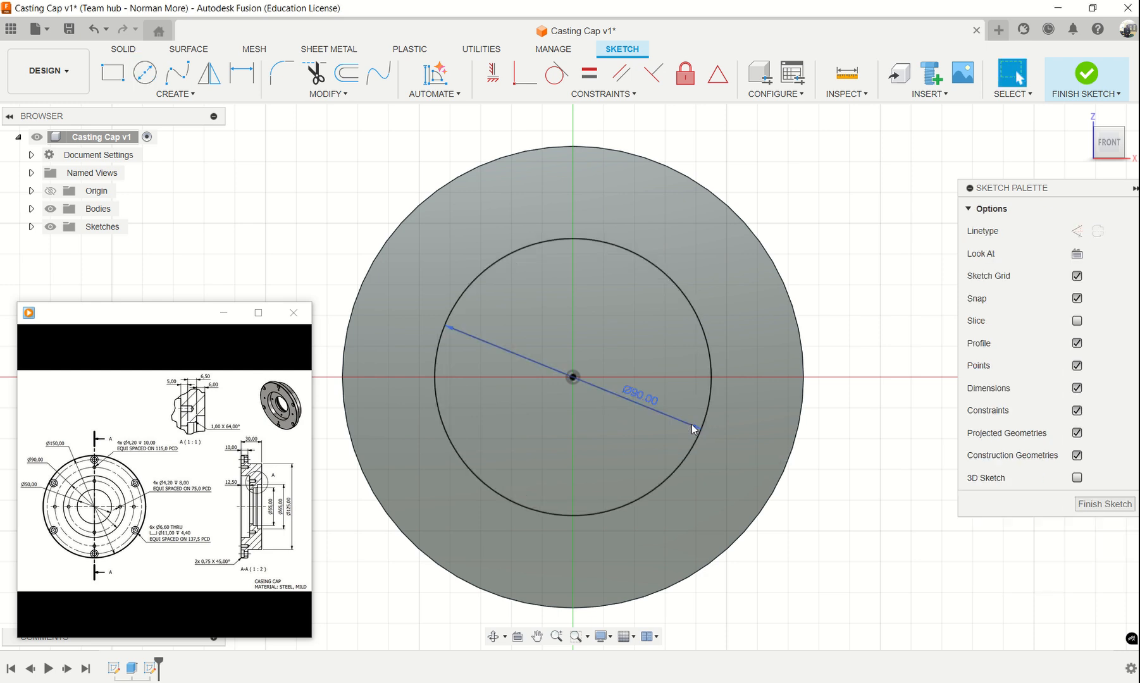
Step: Extrude the 90 mm circle by -12.5 mm to cut a recess into the disc's front face
key("e")
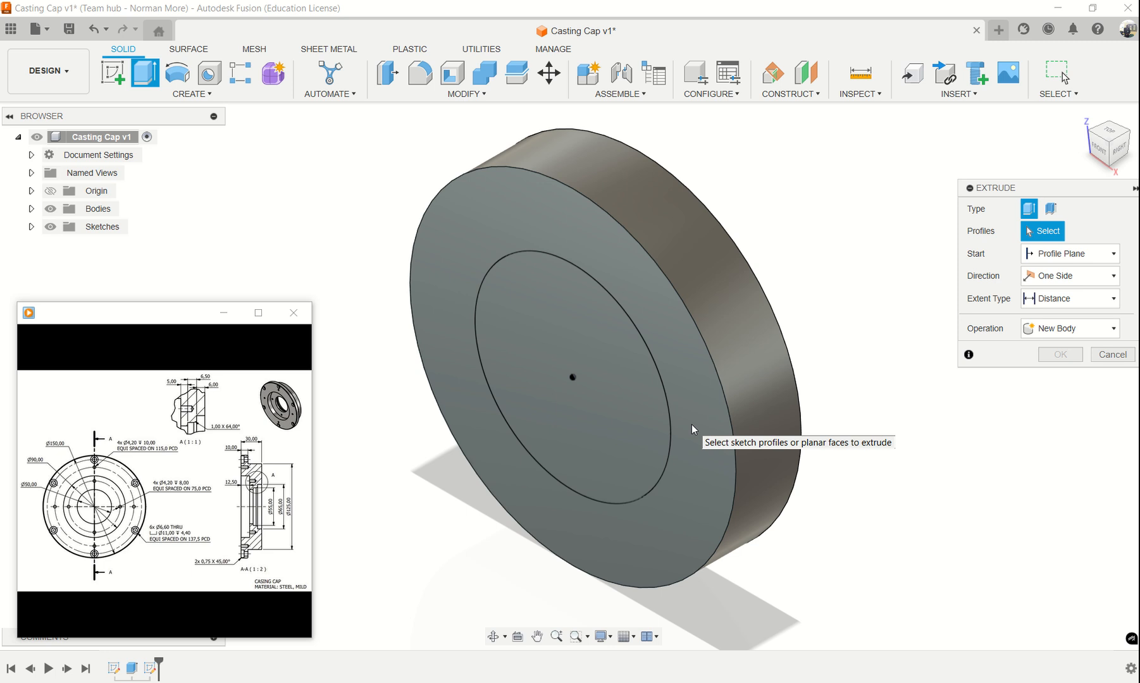
key("r")
left_click(610, 378)
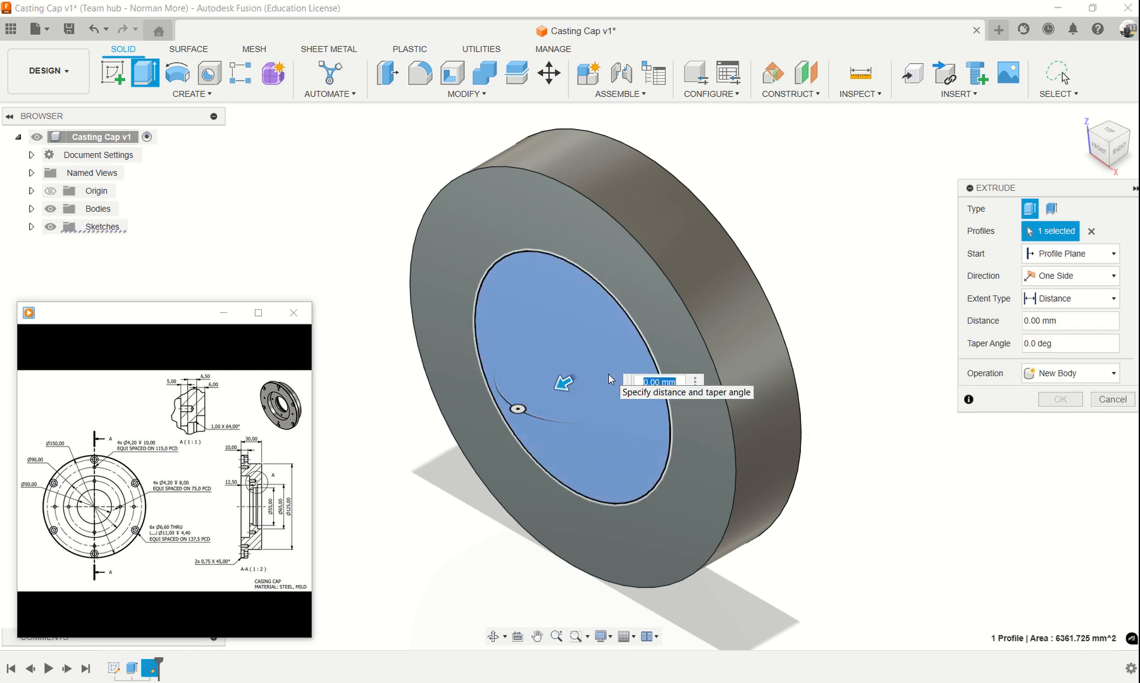
type("12")
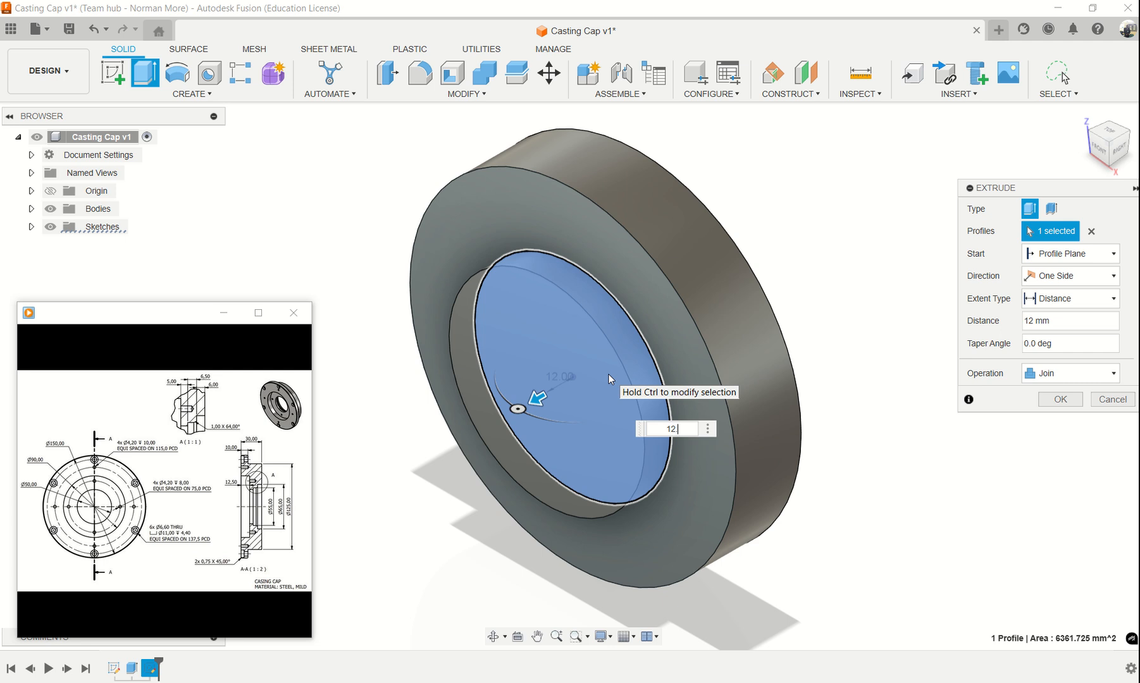
type(".5")
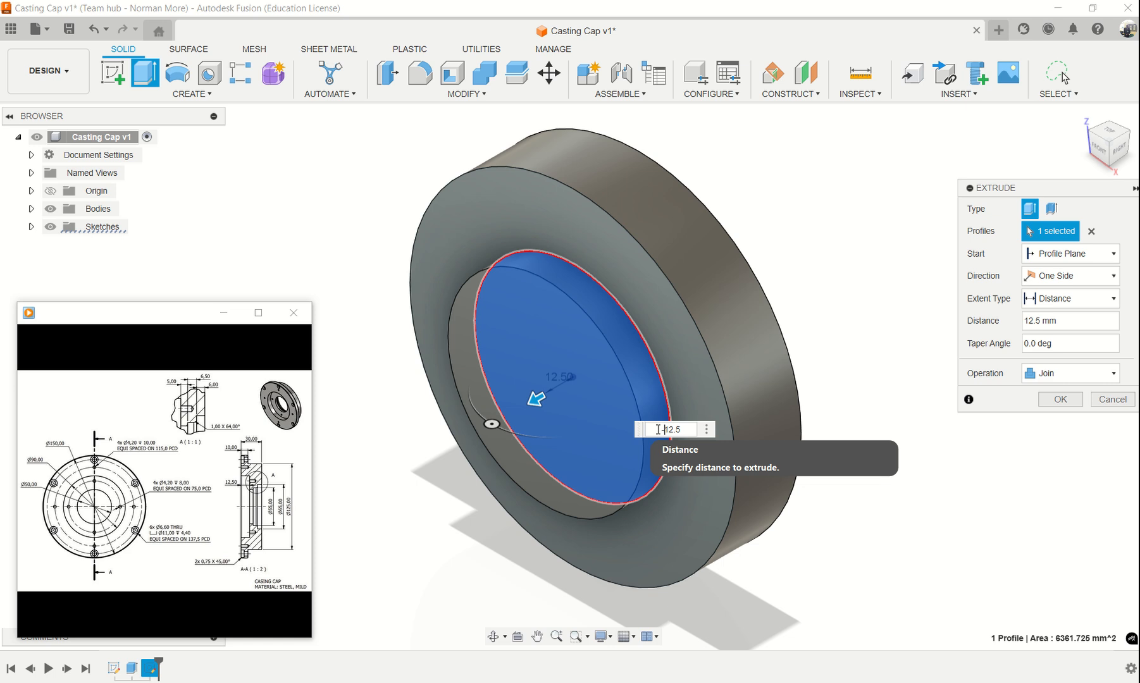
key("Return")
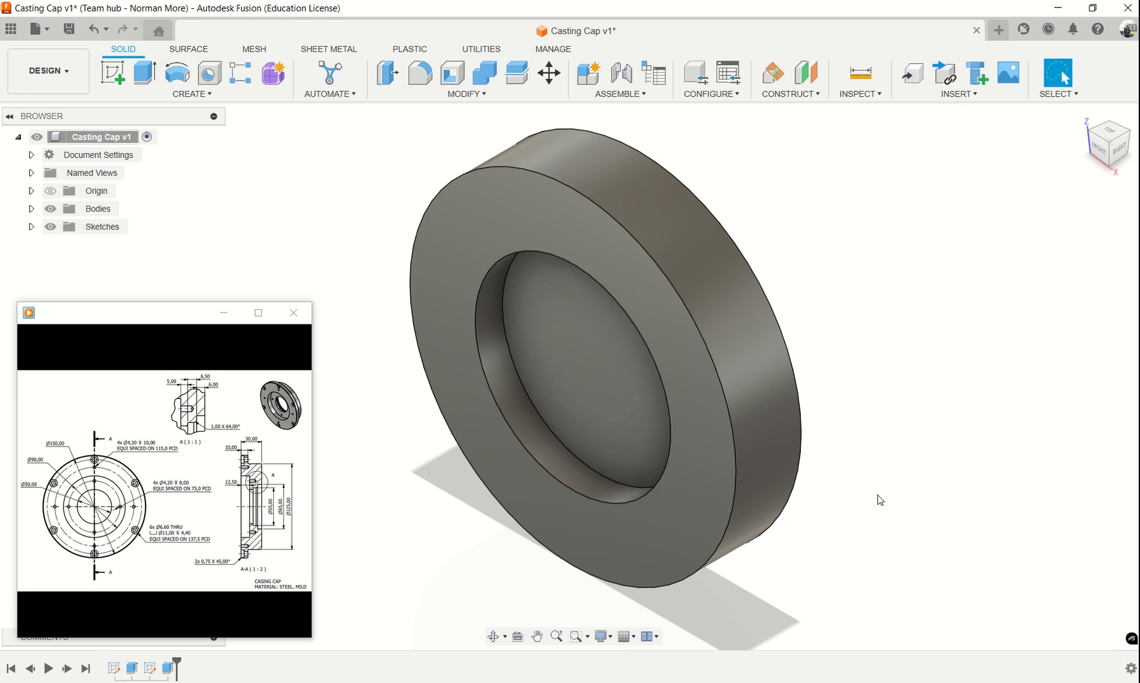
Step: Start a sketch on the disc's flat back face, opposite the 90 mm recess
middle_click_drag(877, 494, 789, 483, "shift")
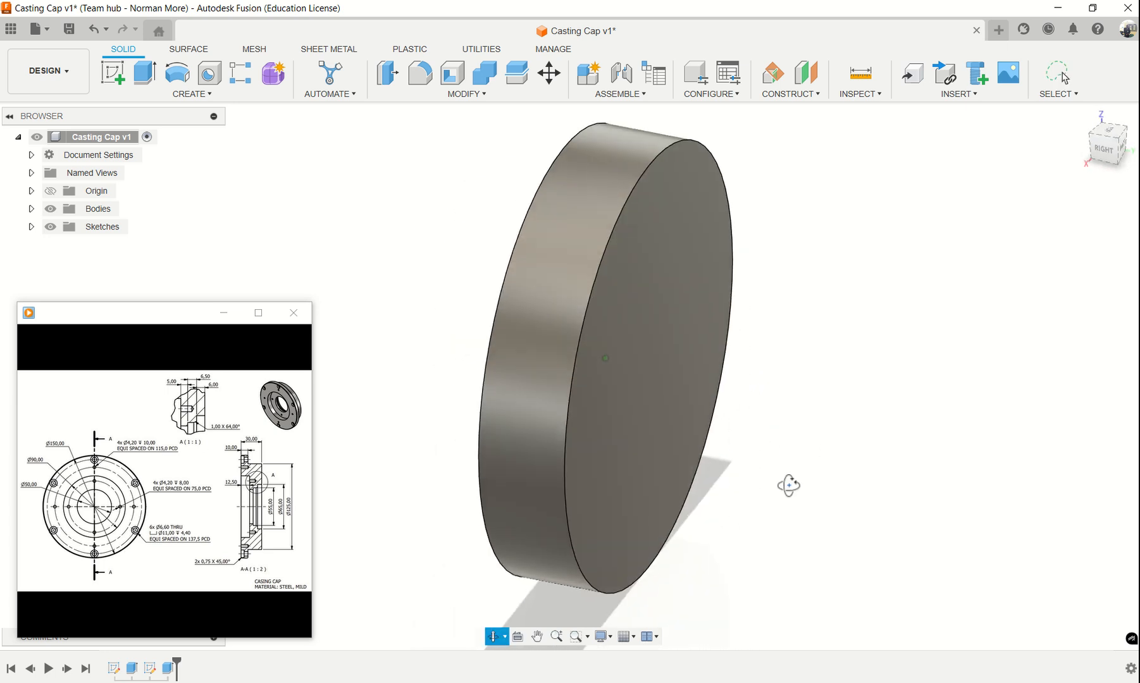
left_click(607, 341)
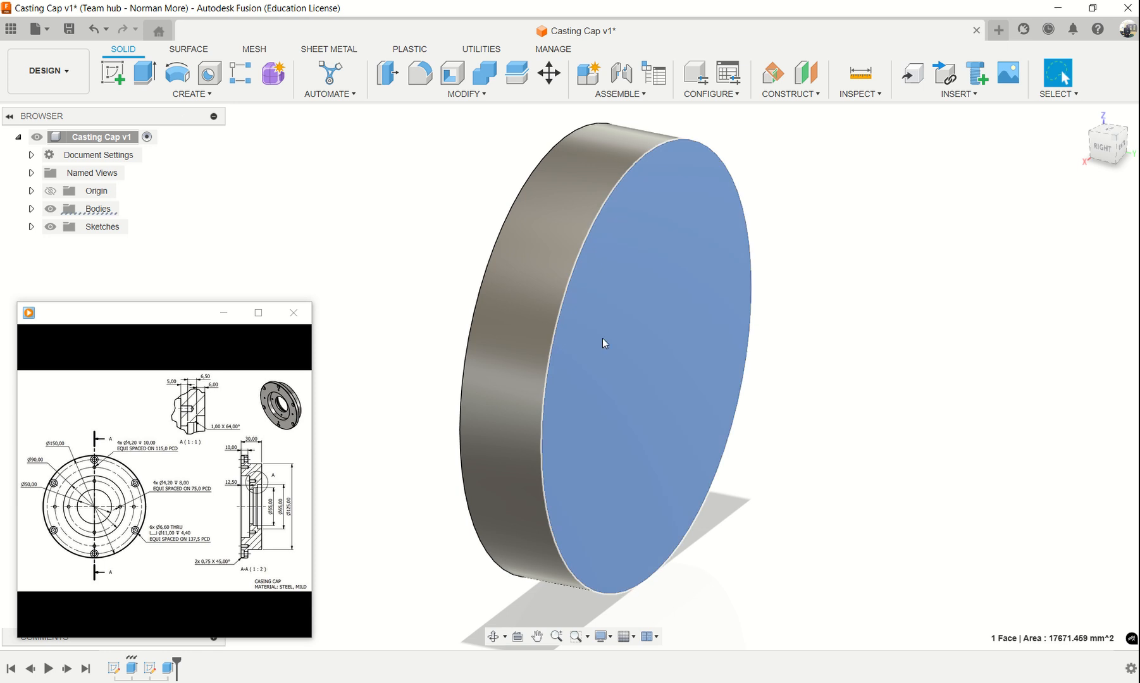
left_click(118, 81)
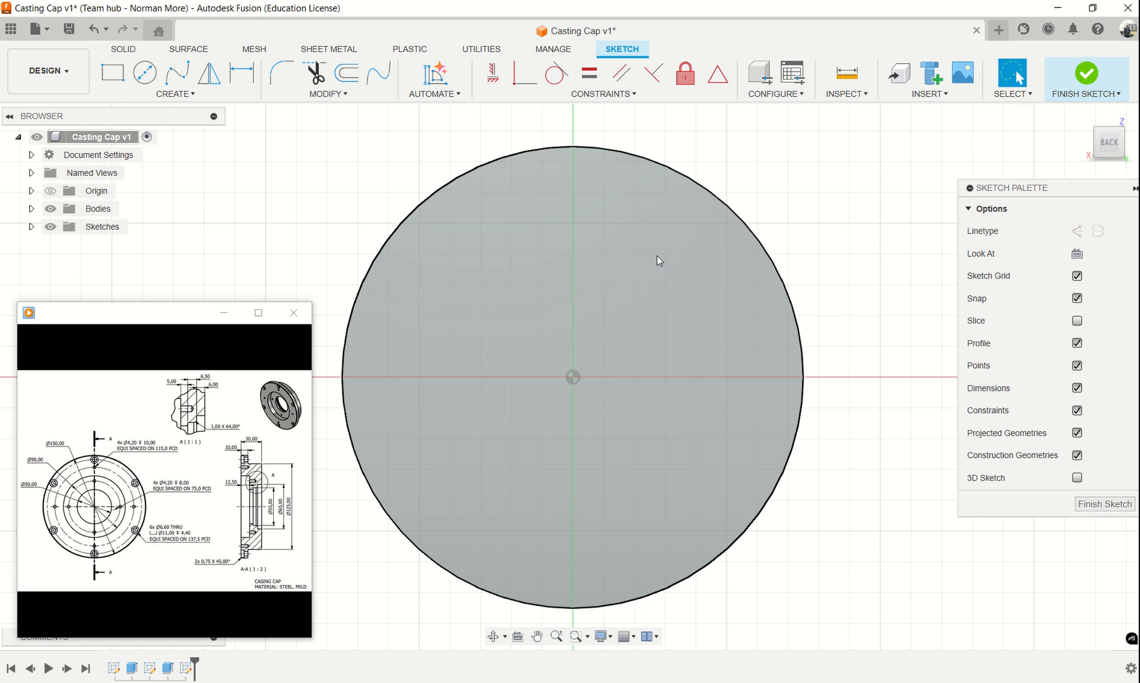
Step: Enlarge the reference drawing window and reposition it so the section view's dimensions are readable beside the model
mouse_move(266, 373)
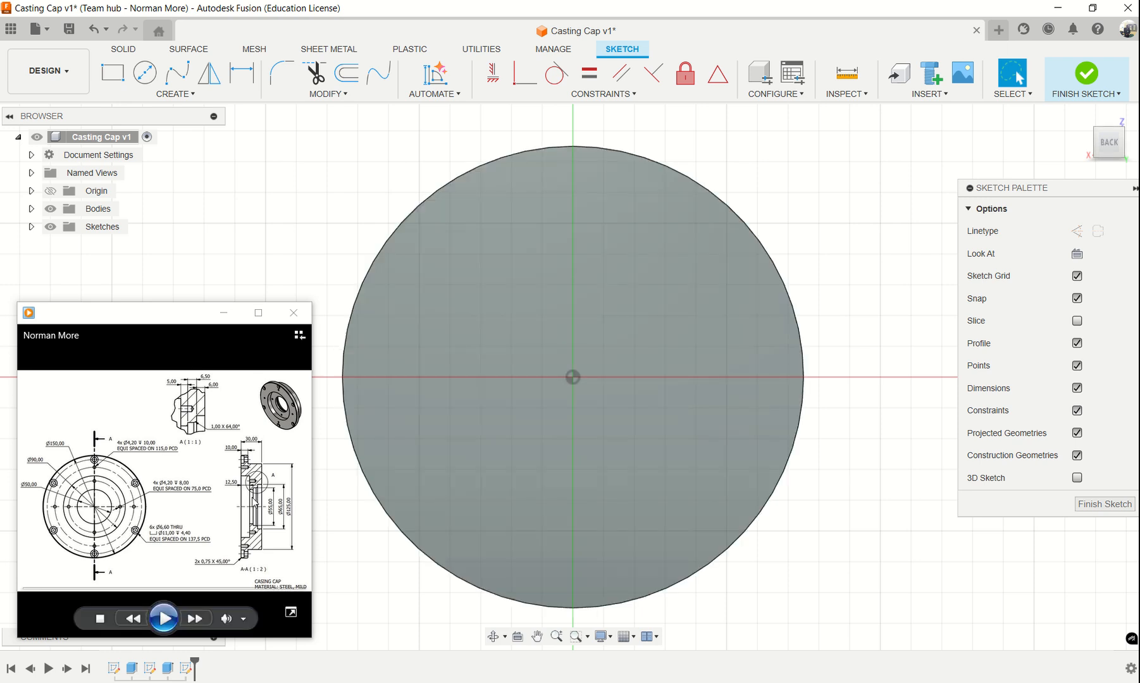
left_click_drag(171, 320, 149, 288)
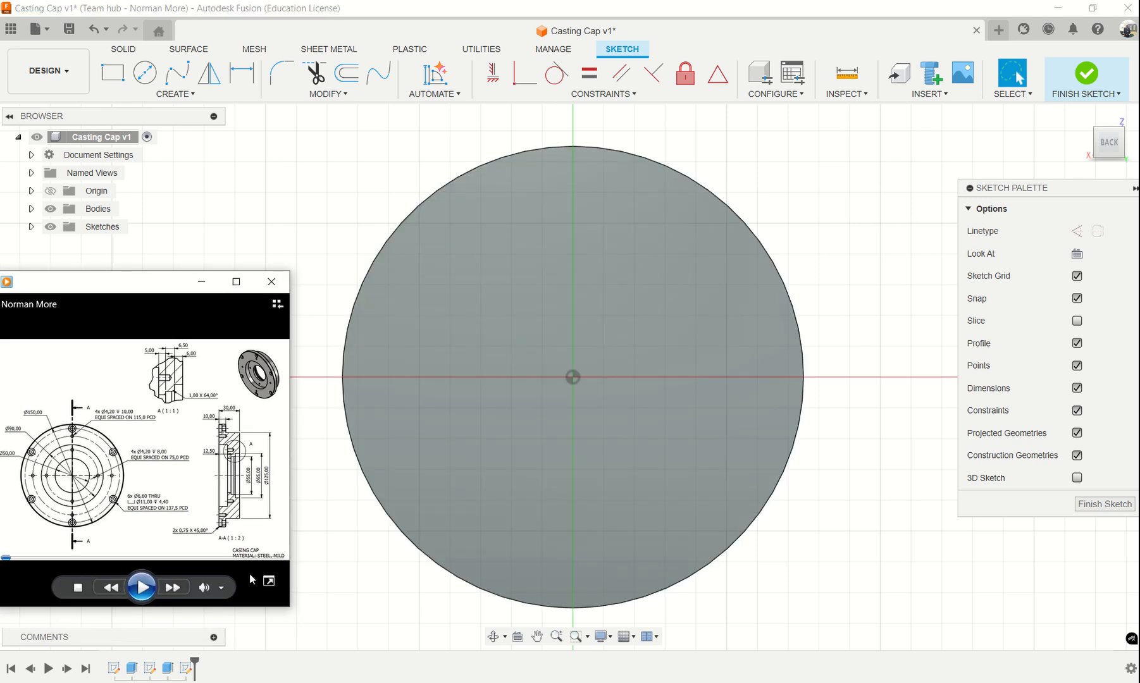
left_click_drag(289, 606, 392, 682)
left_click_drag(242, 284, 87, 258)
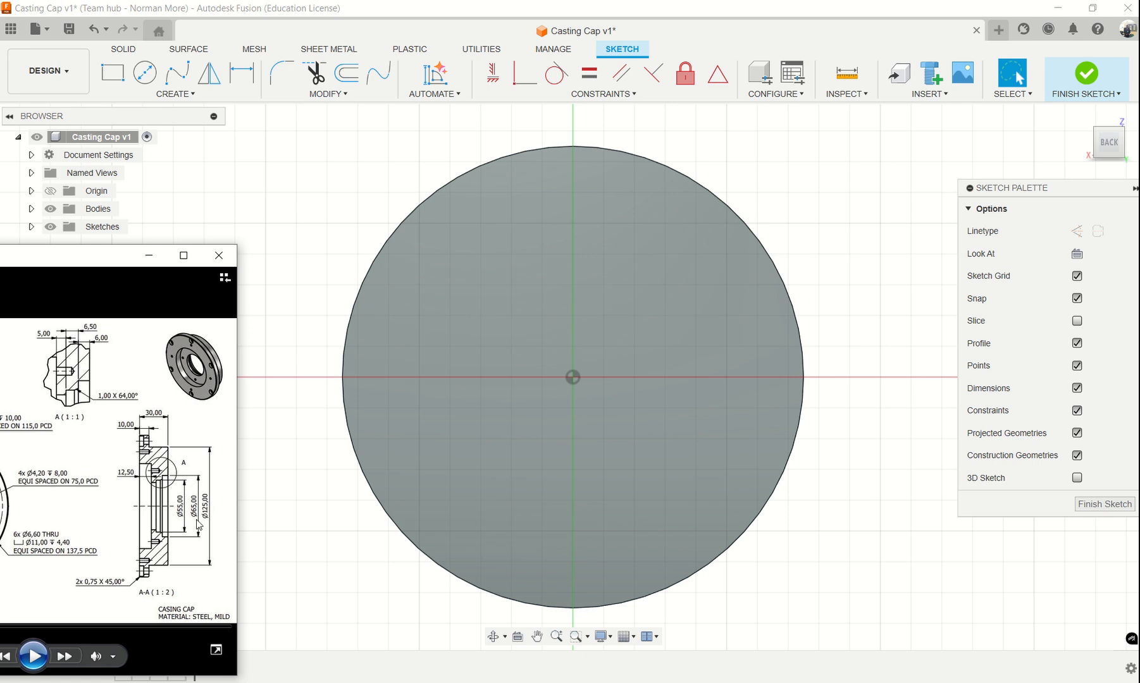
Step: Draw a 65 mm diameter circle centred on the origin in the back-face sketch
left_click(151, 76)
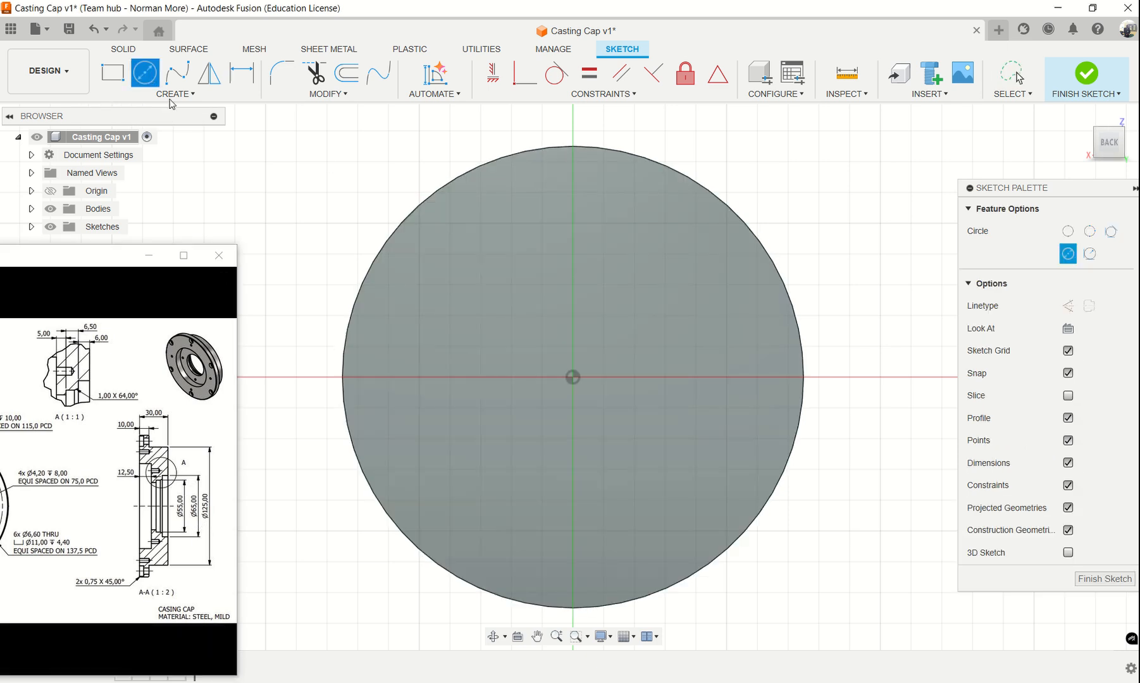
left_click(572, 378)
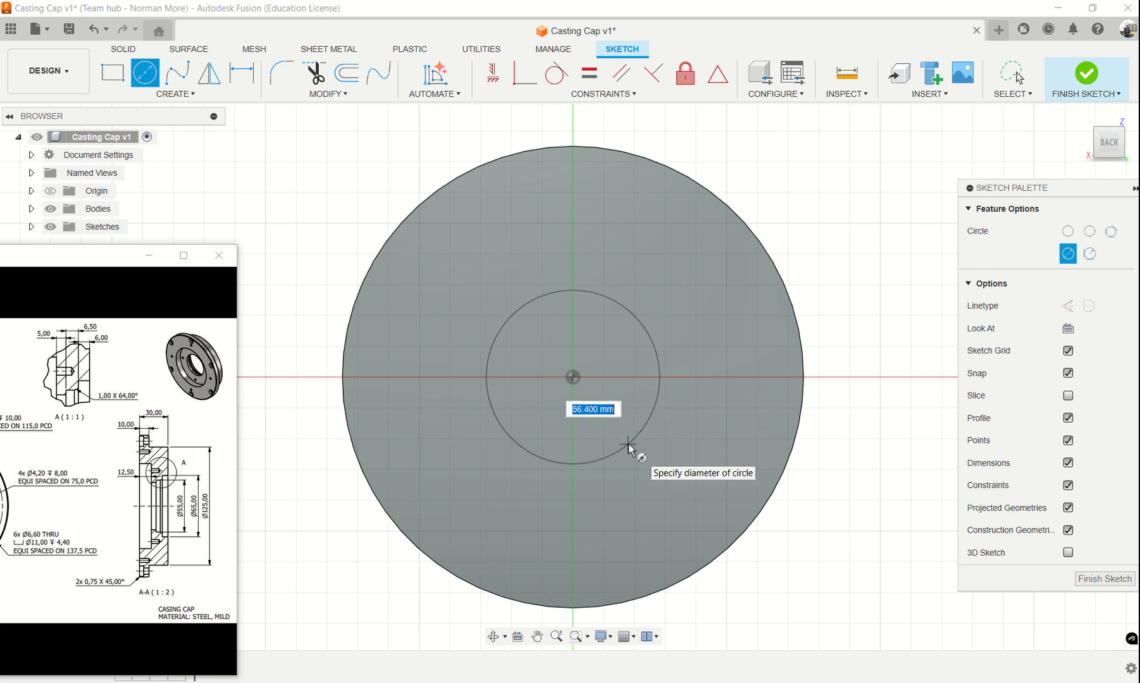
type("65")
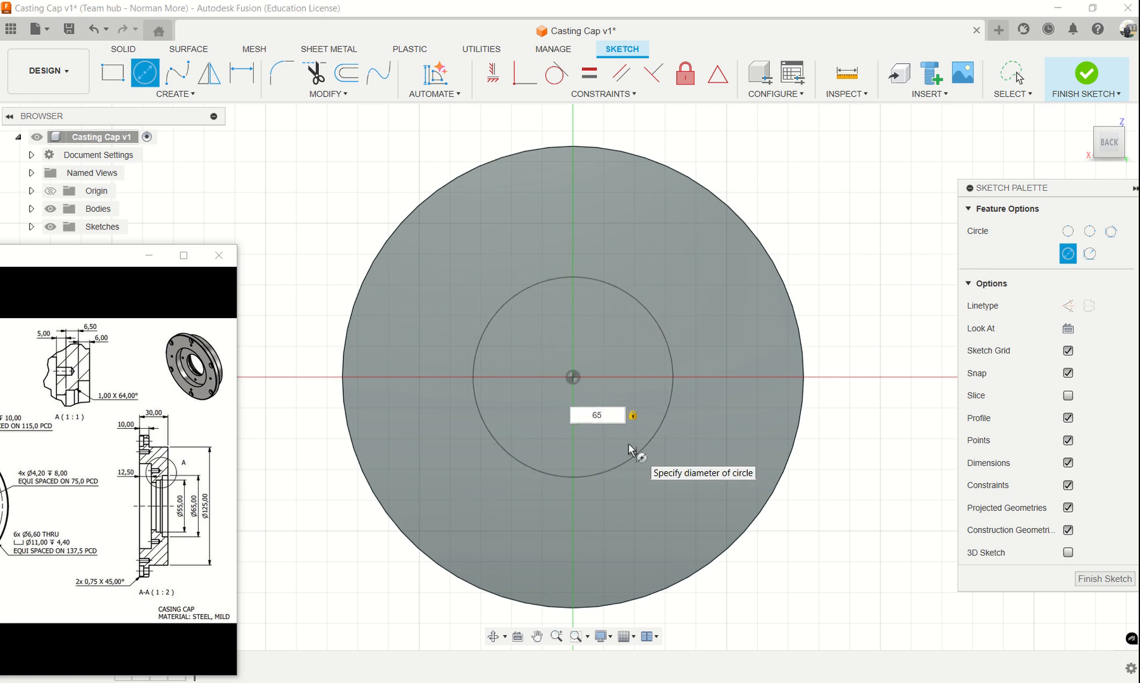
key("Return")
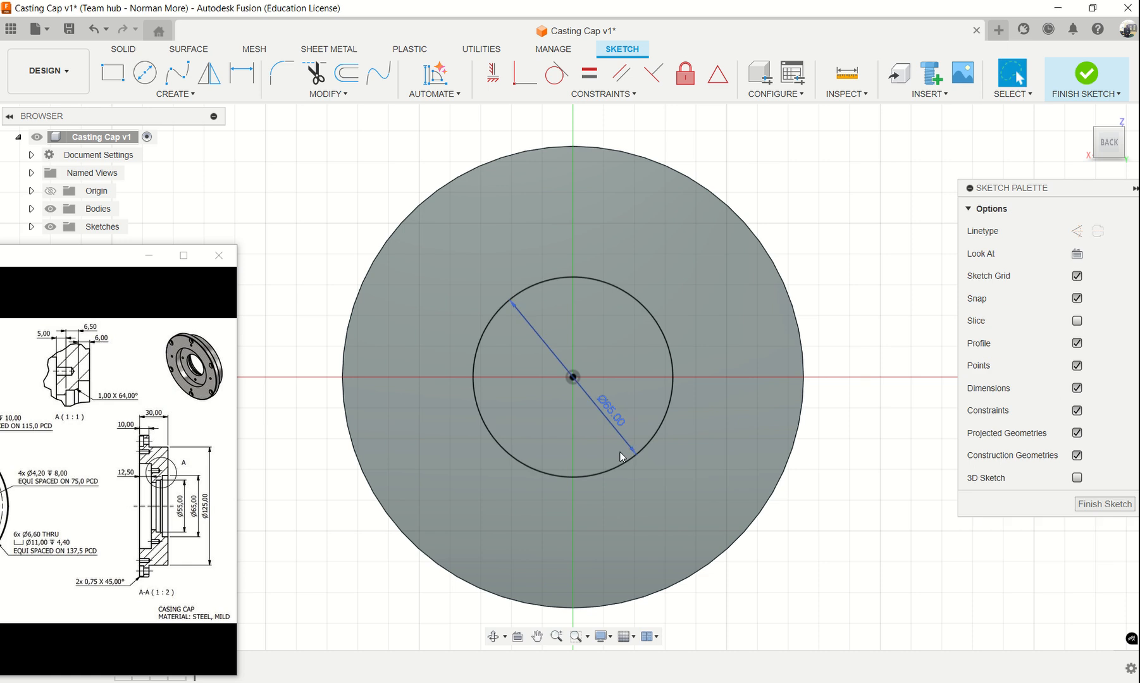
key("Escape")
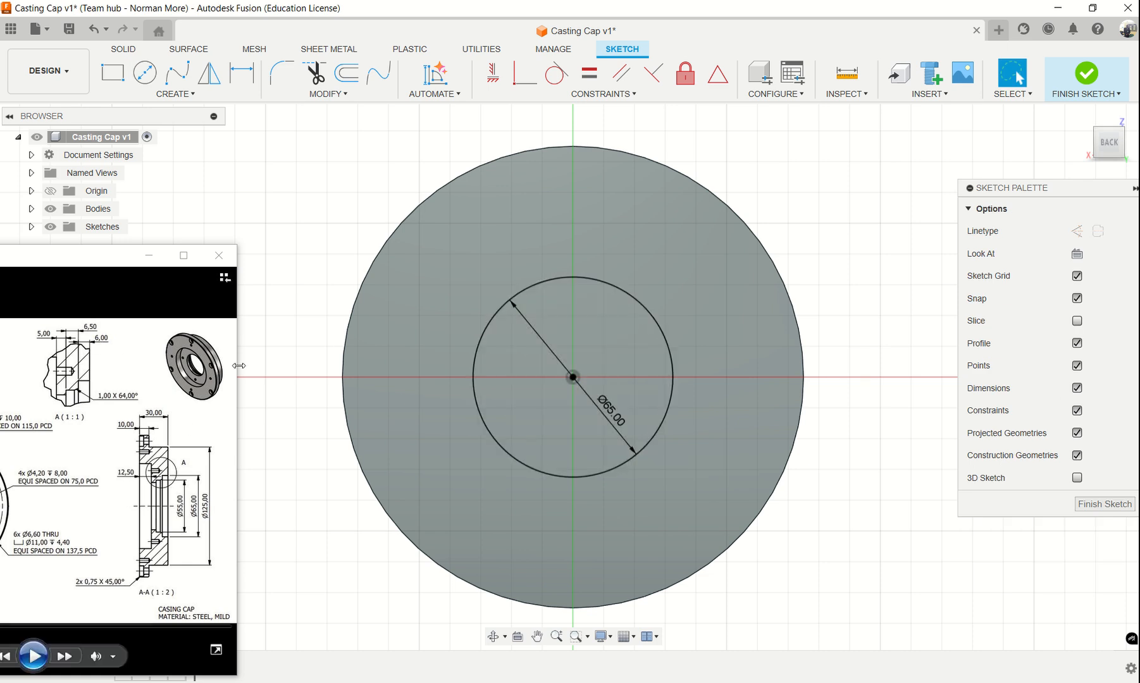
Step: Extrude the 65 mm circle by -6 mm to cut a recess into the disc's back face
left_click(540, 386)
key("e")
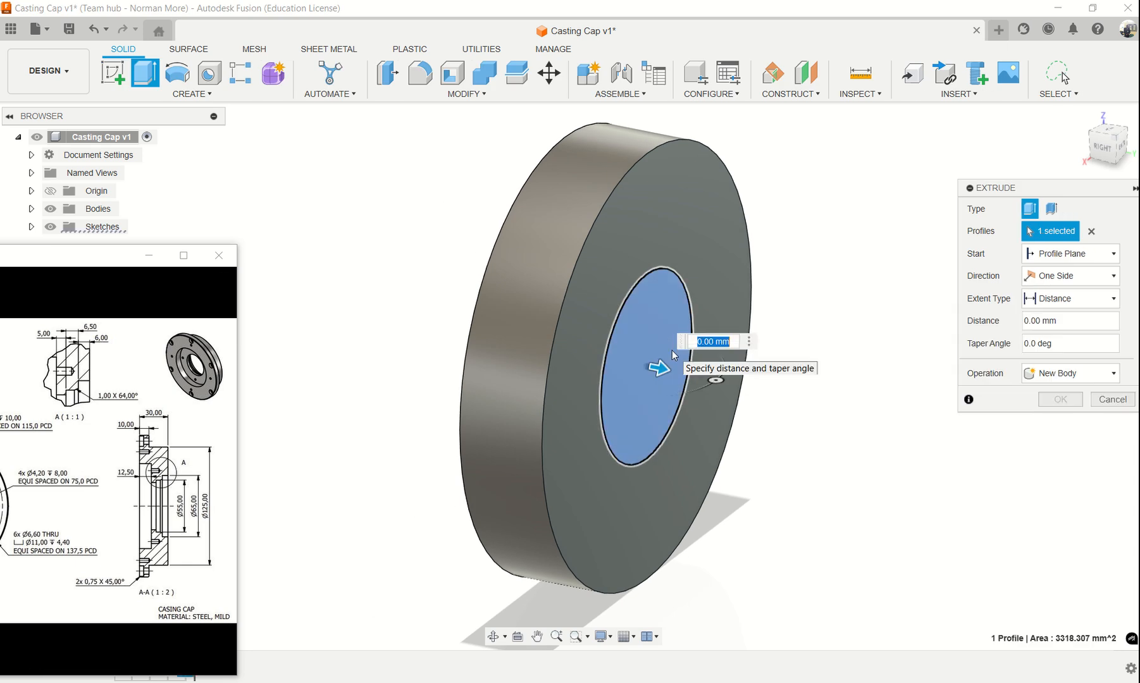
key("BackSpace")
type("-6")
key("Return")
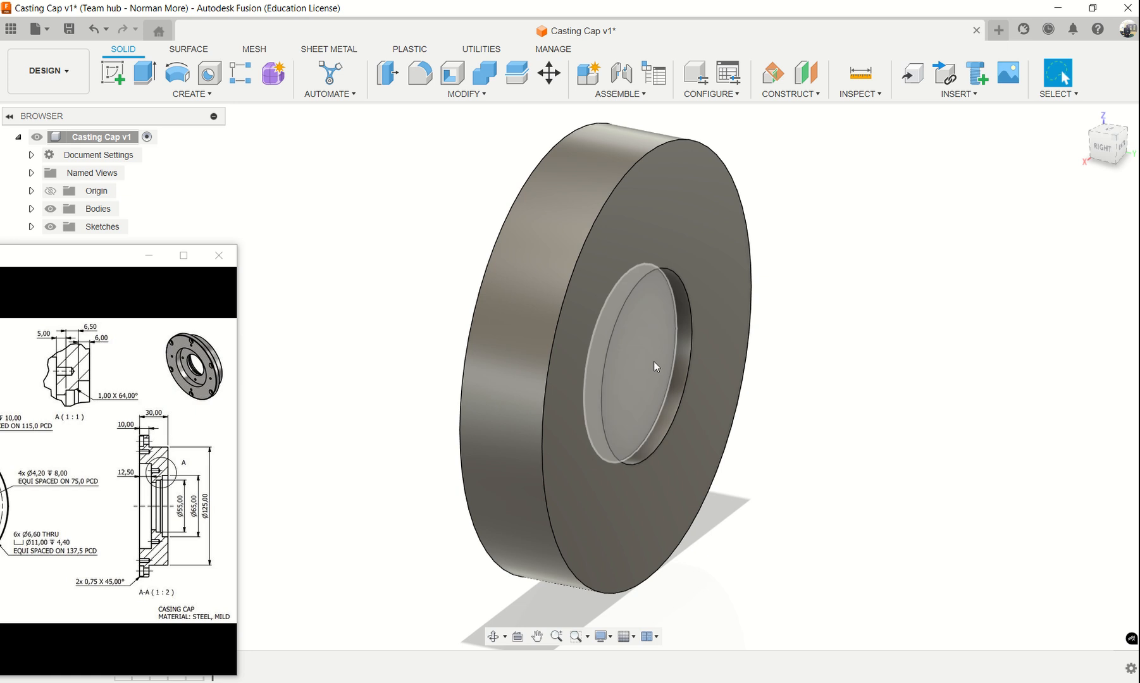
Step: Sketch a 55 mm diameter circle centred on the origin on the floor of the 65 mm recess
left_click(654, 365)
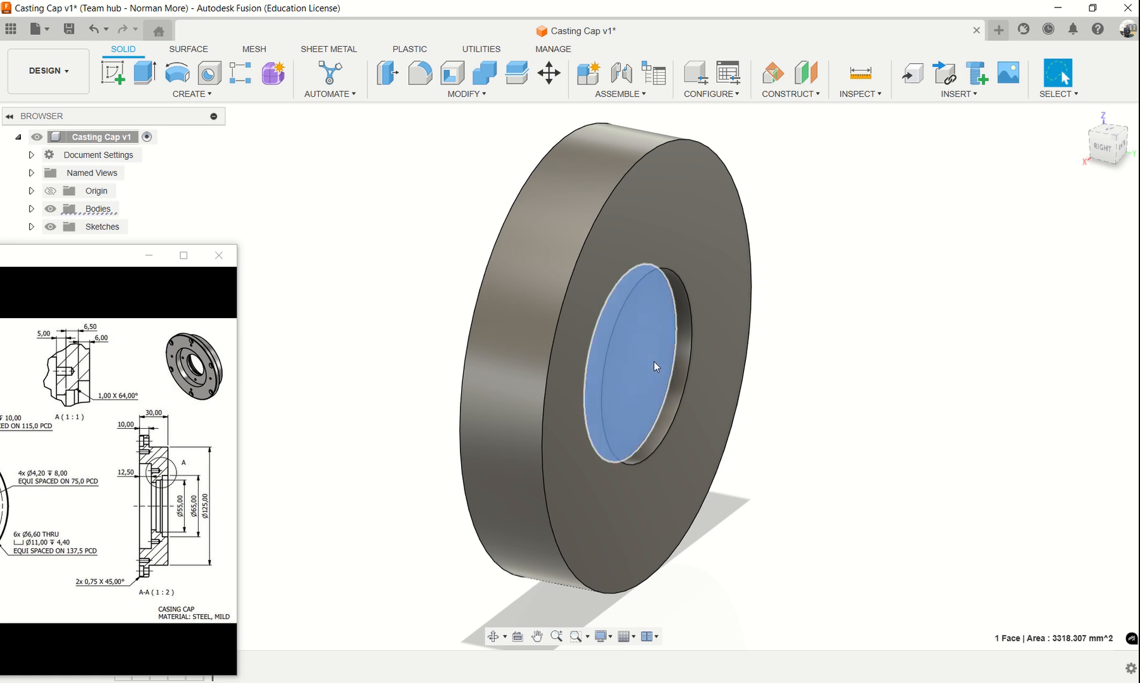
left_click(121, 82)
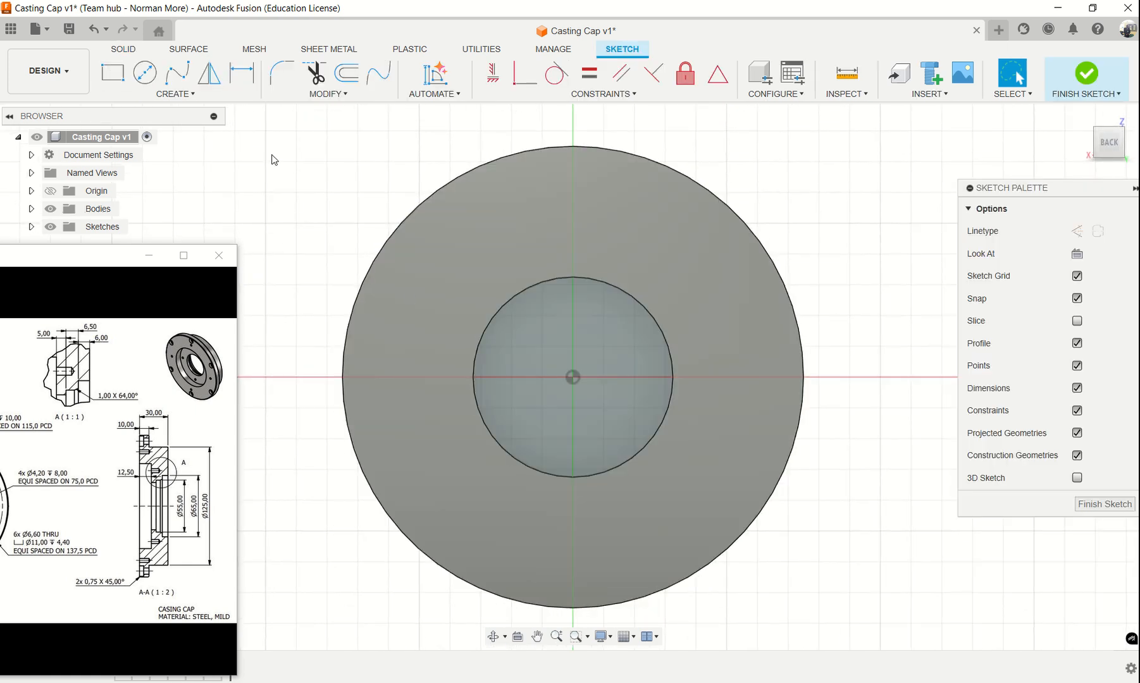
left_click(145, 73)
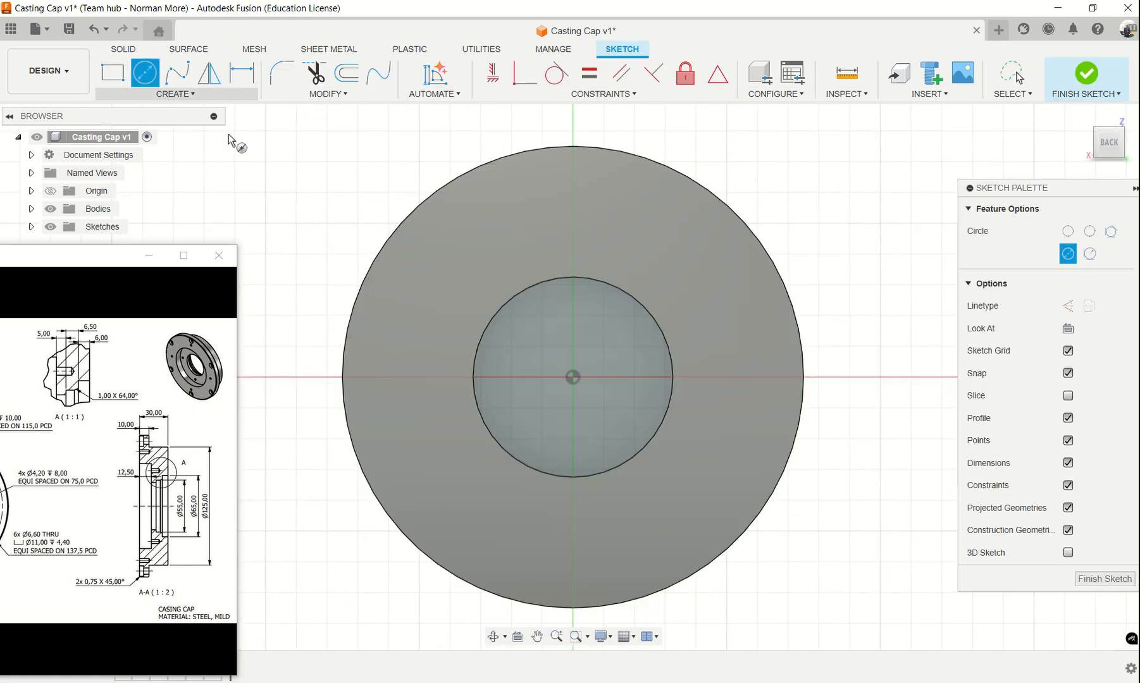
left_click(572, 377)
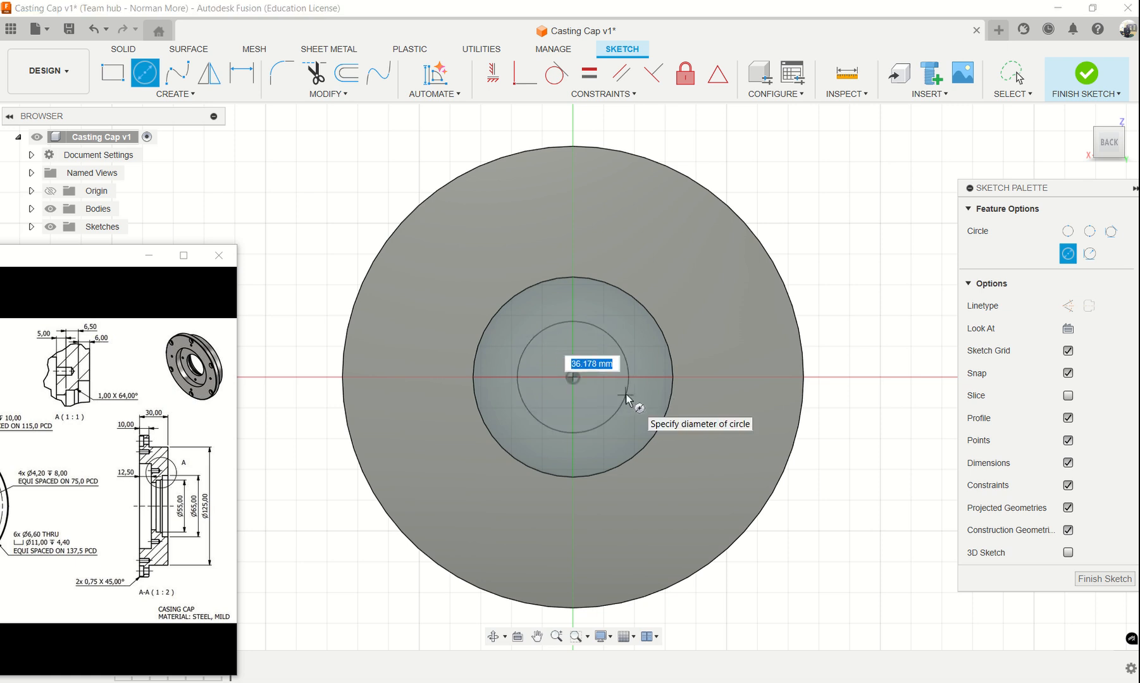
type("55")
key("BackSpace")
type("5")
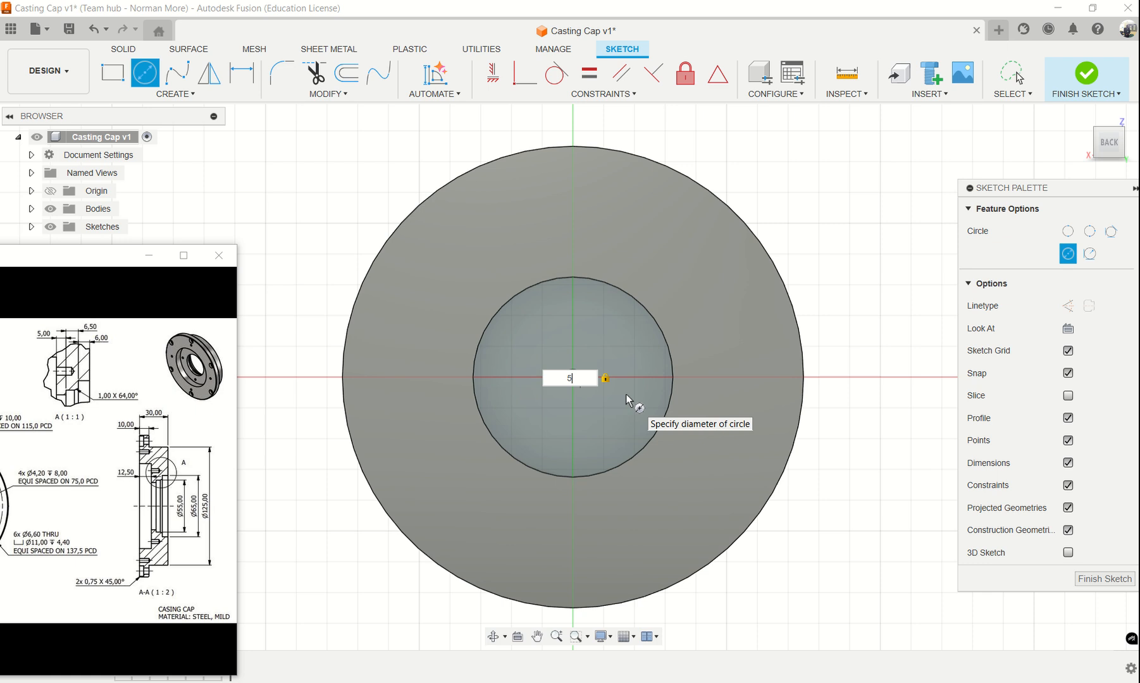
key("Return")
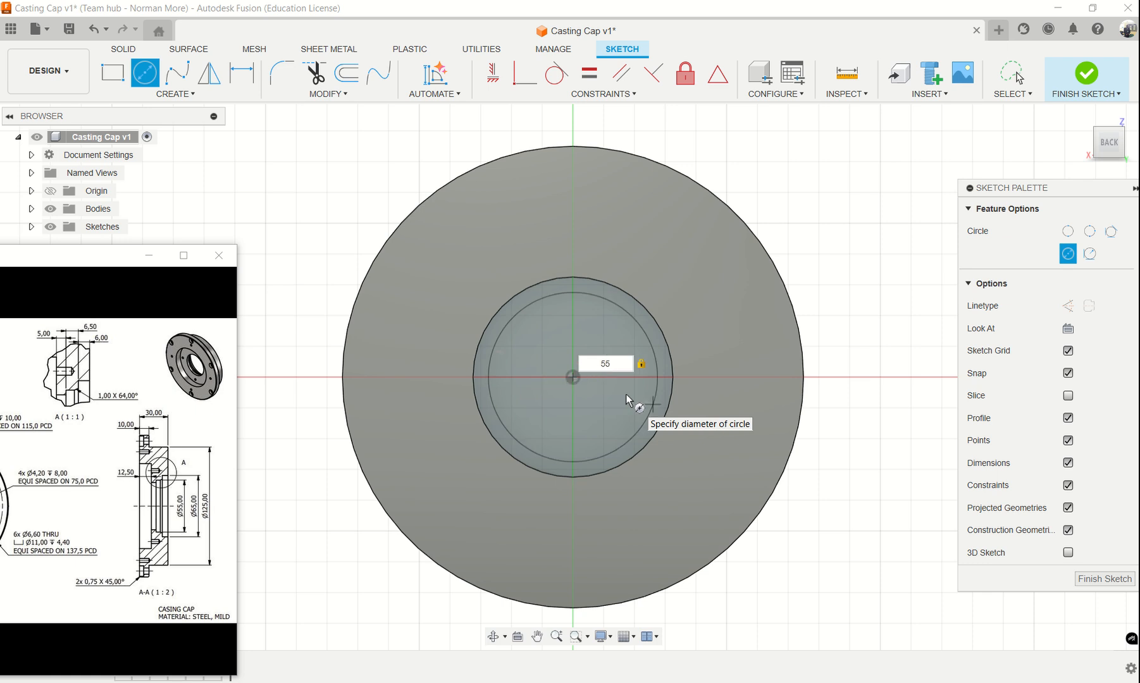
key("Escape")
Step: Extrude the 55 mm circle by -6.5 mm as a cut to deepen the stepped bore
left_click(591, 346)
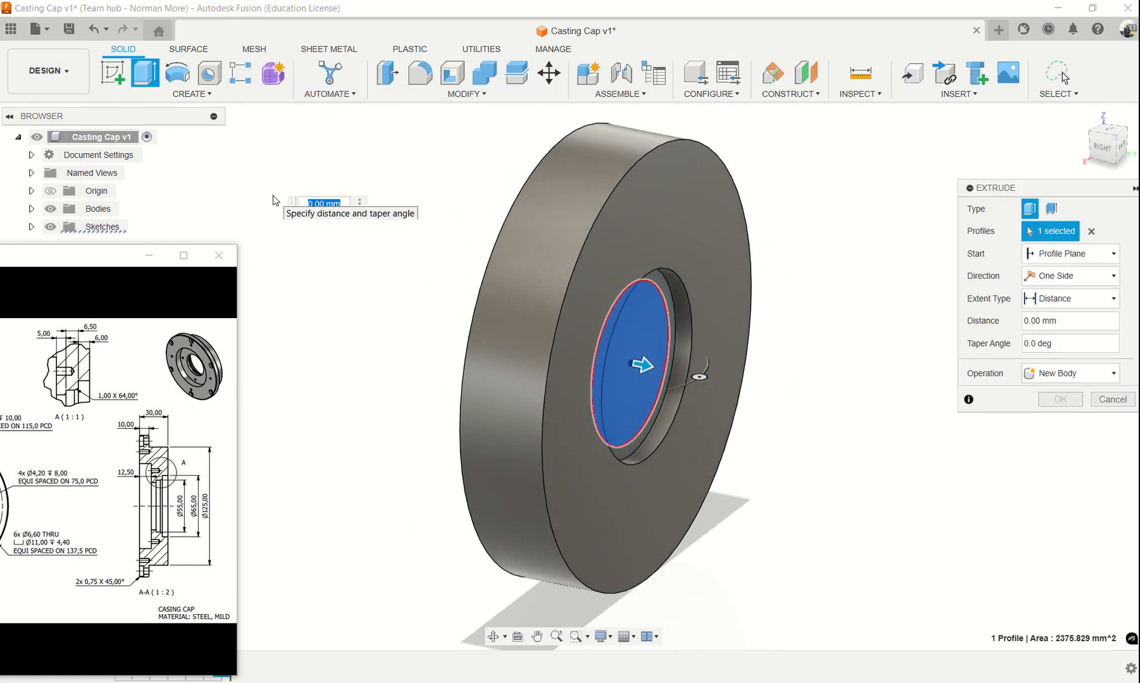
key("BackSpace")
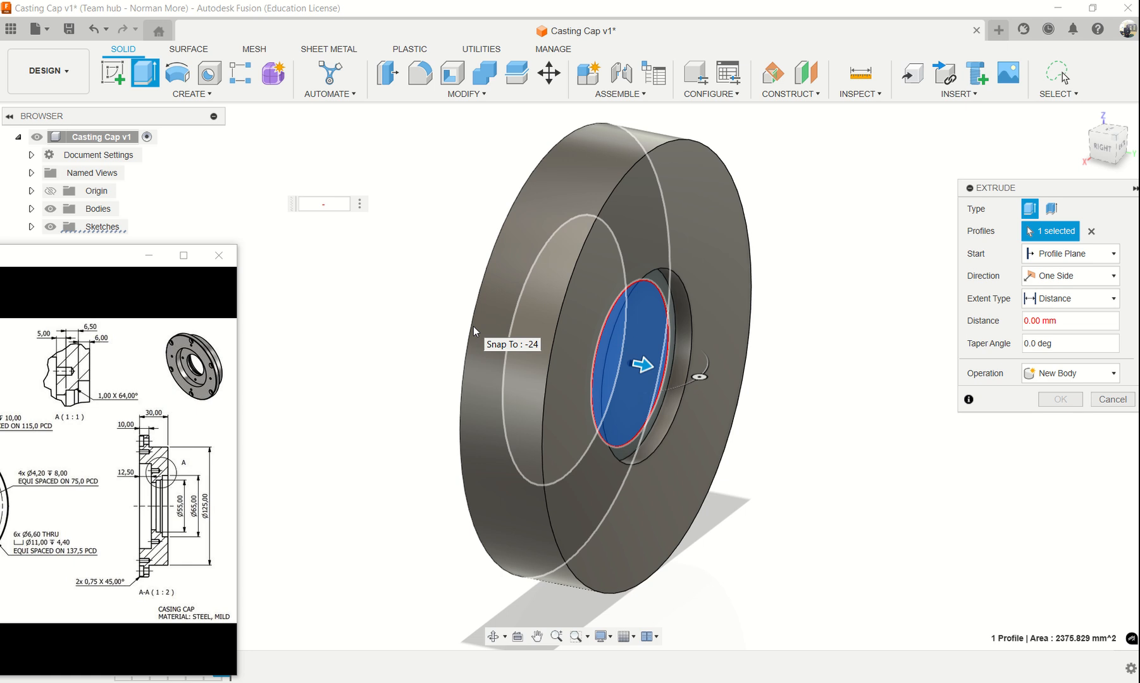
type("-6.5")
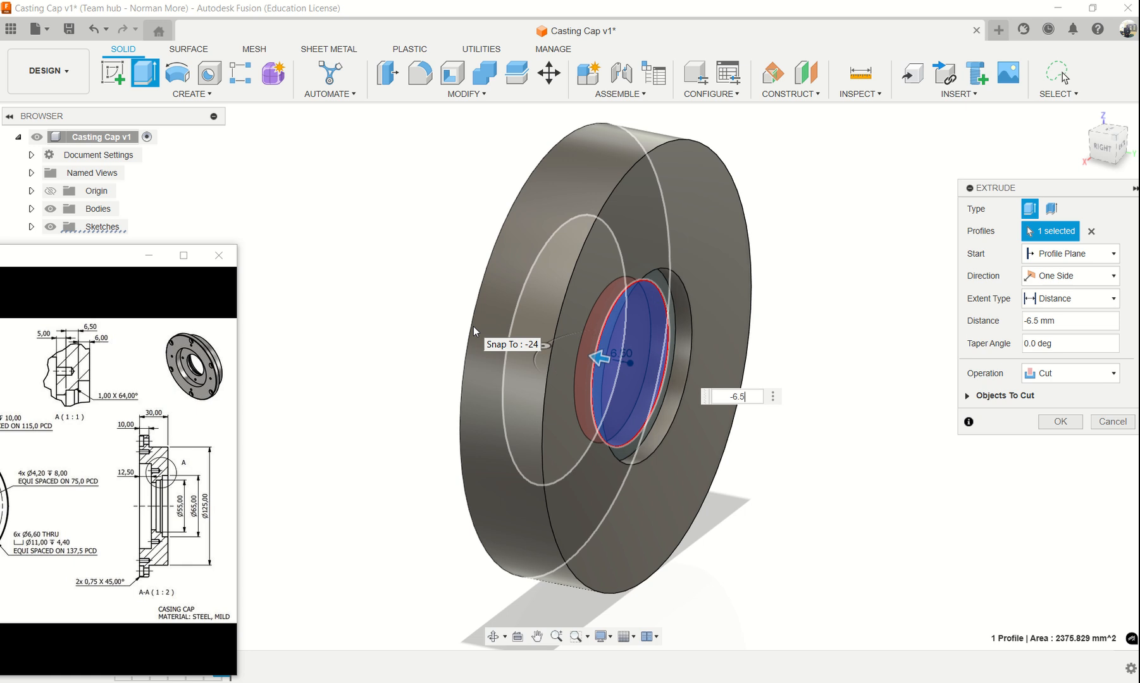
key("Return")
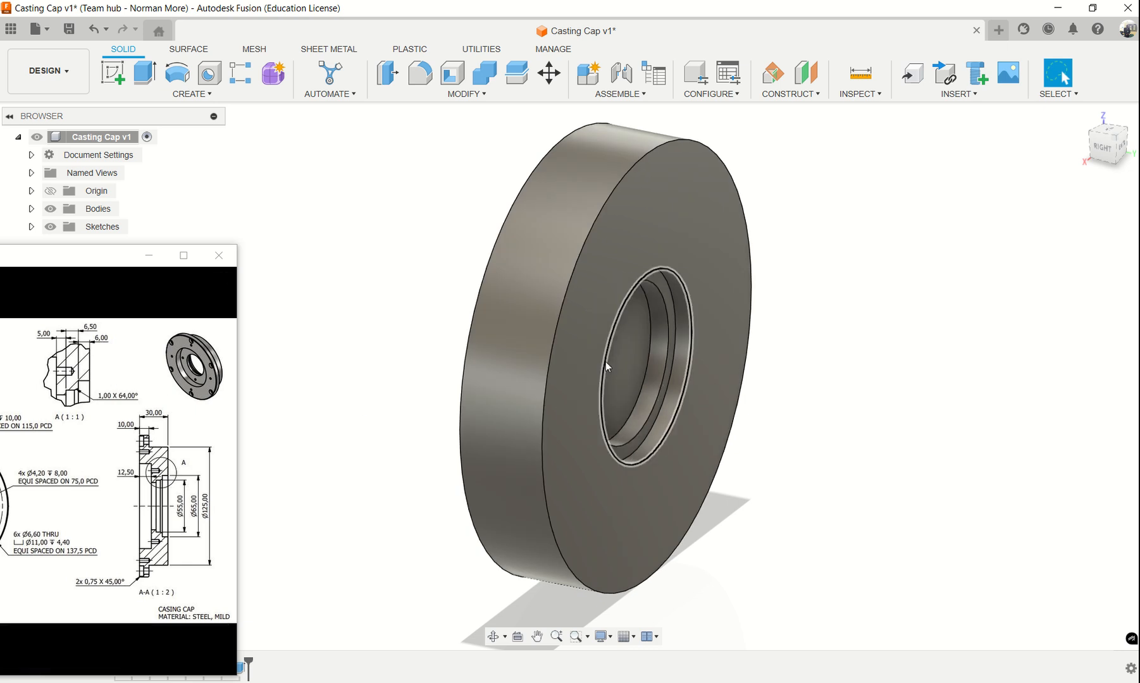
Step: Sketch a 50 mm diameter circle centred on the origin on the floor of the 55 mm recess
left_click(625, 368)
mouse_move(167, 501)
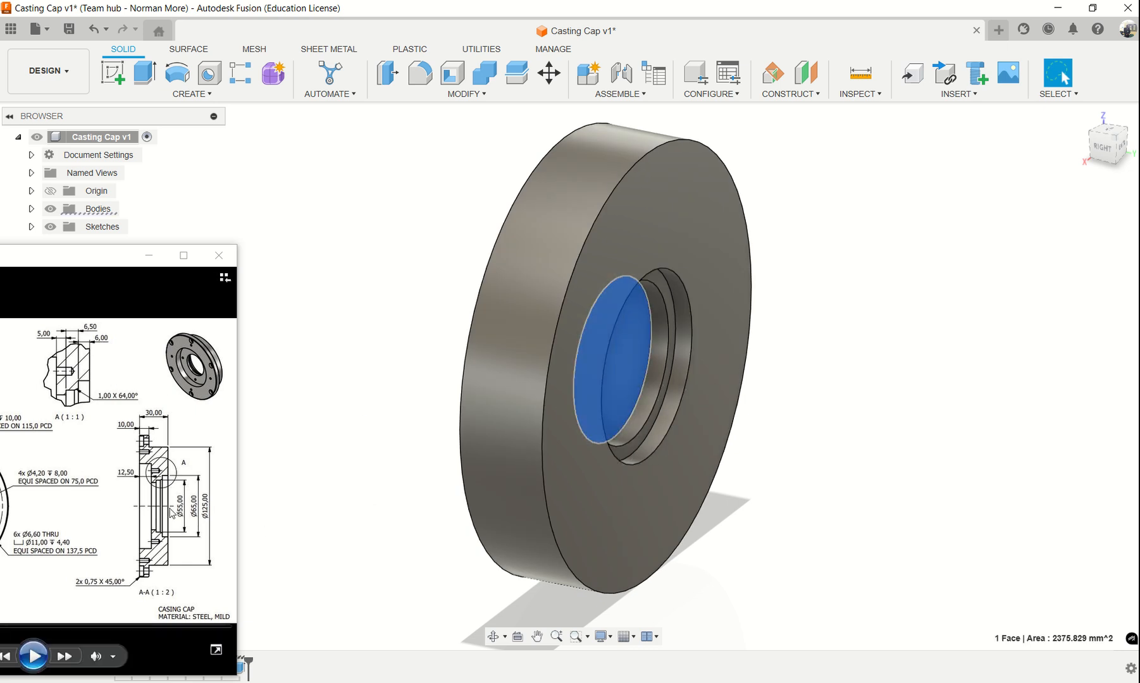
mouse_move(121, 264)
left_mouse_down()
mouse_move(262, 262)
mouse_move(209, 263)
mouse_move(300, 294)
mouse_move(274, 266)
mouse_move(209, 242)
left_mouse_up()
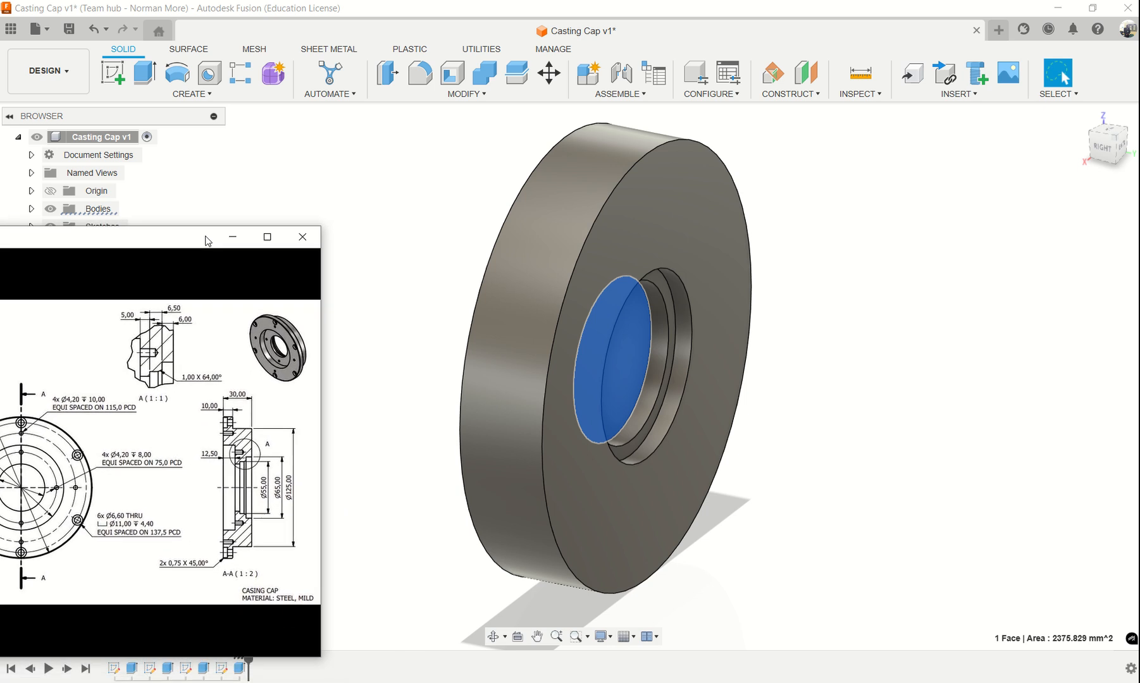
left_click(112, 73)
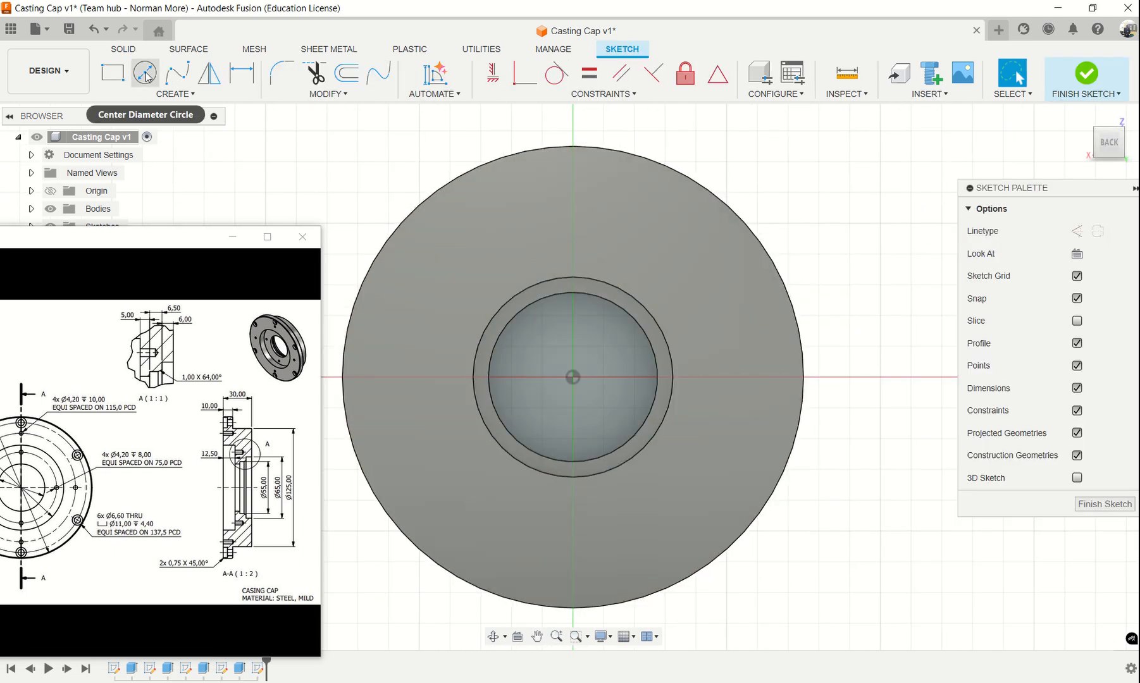
left_click(145, 72)
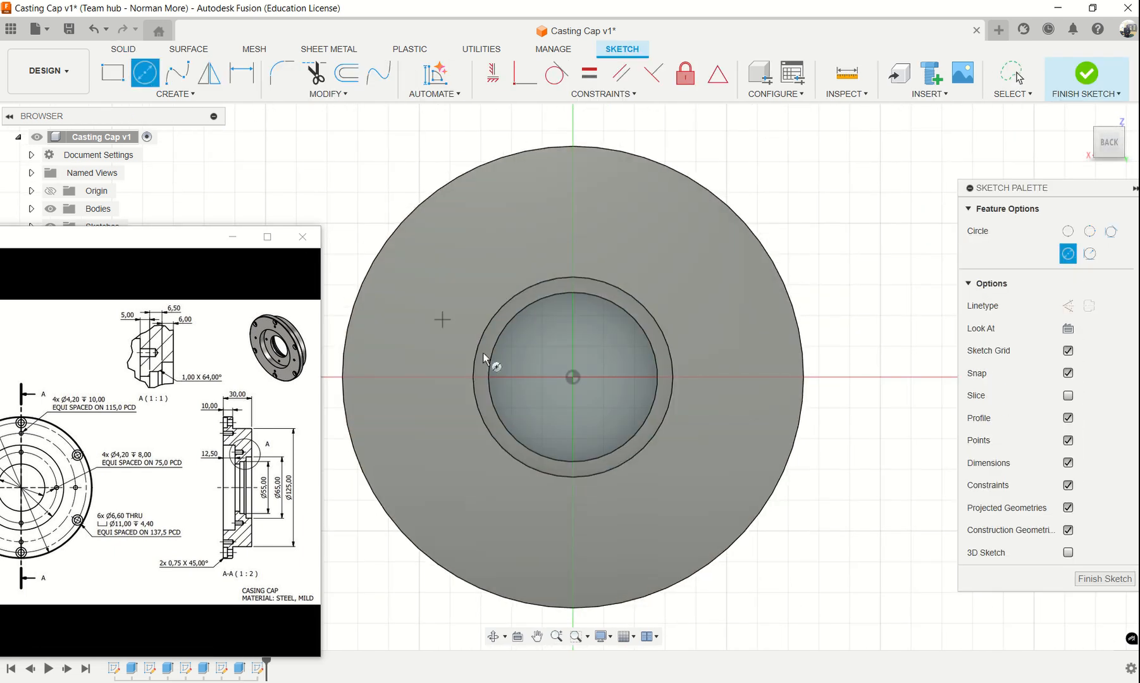
left_click(572, 377)
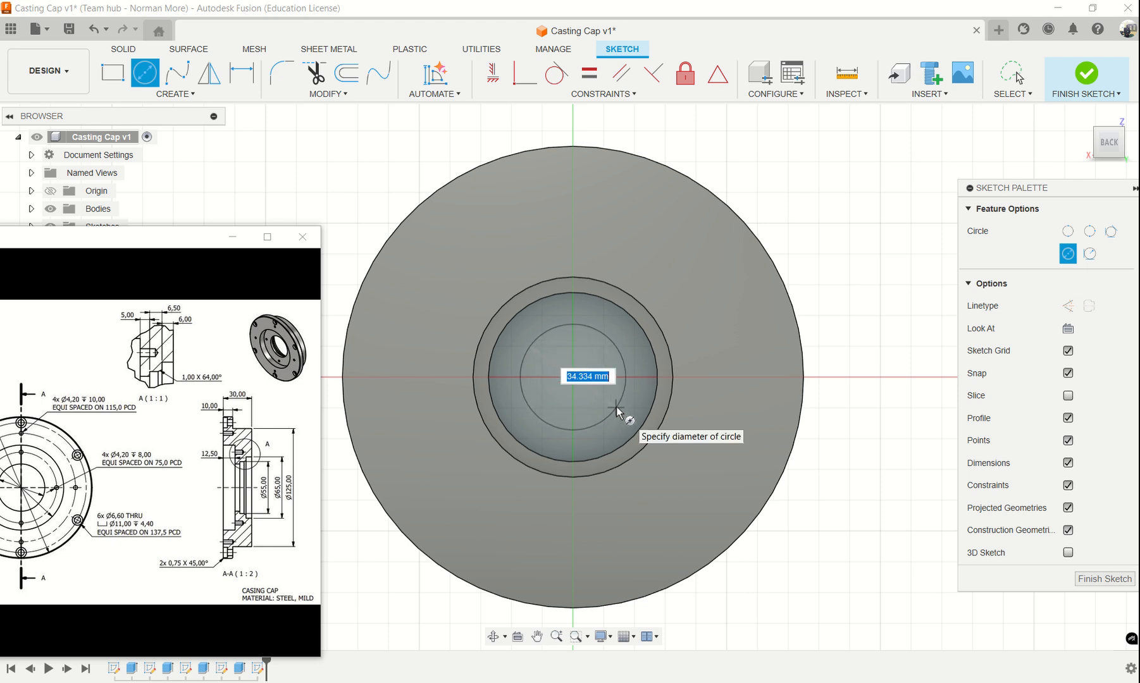
type("50")
key("Tab")
key("Return")
key("Escape")
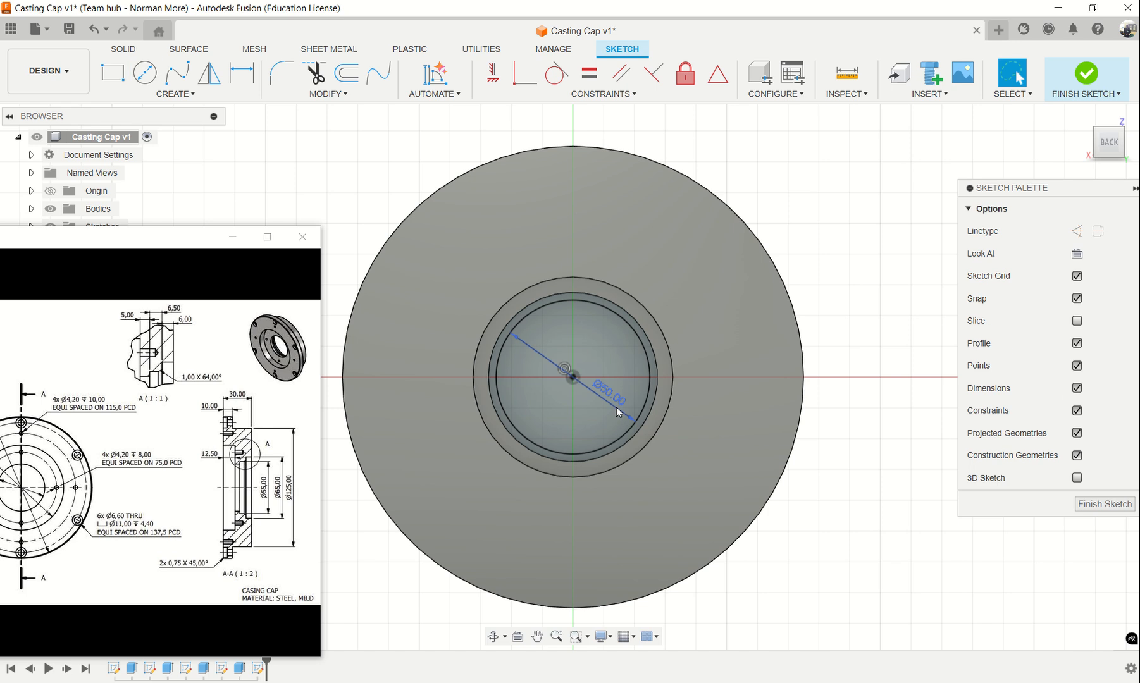
Step: Extrude the 50 mm circle by -5 mm to cut through into the front recess
key("e")
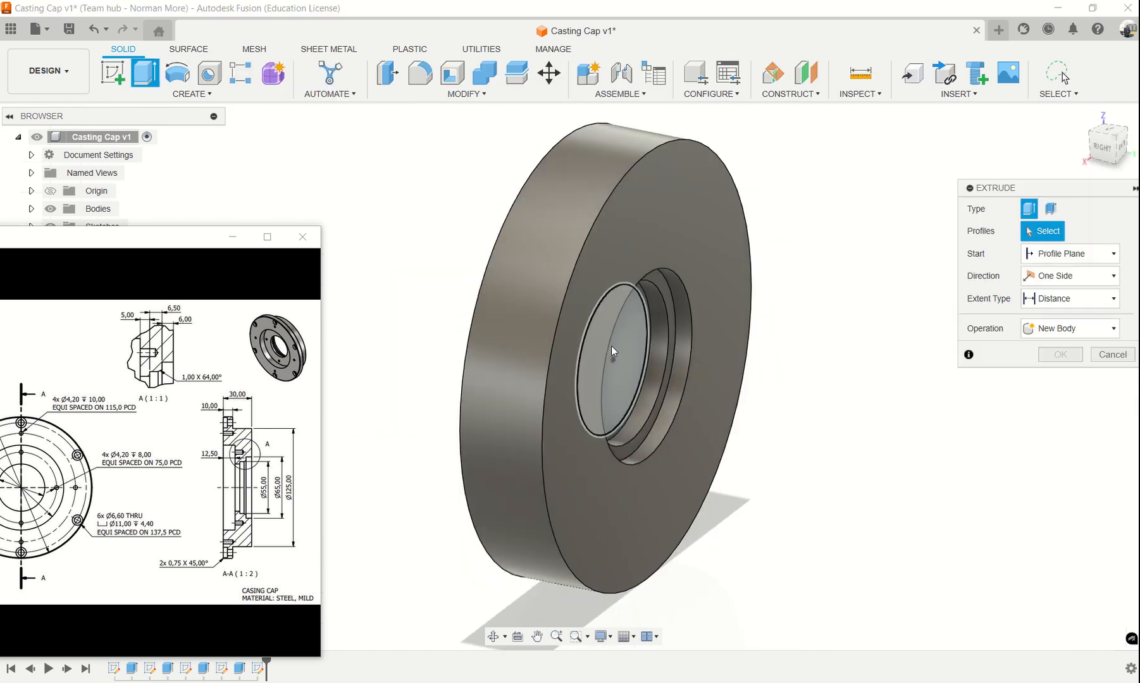
left_click(611, 350)
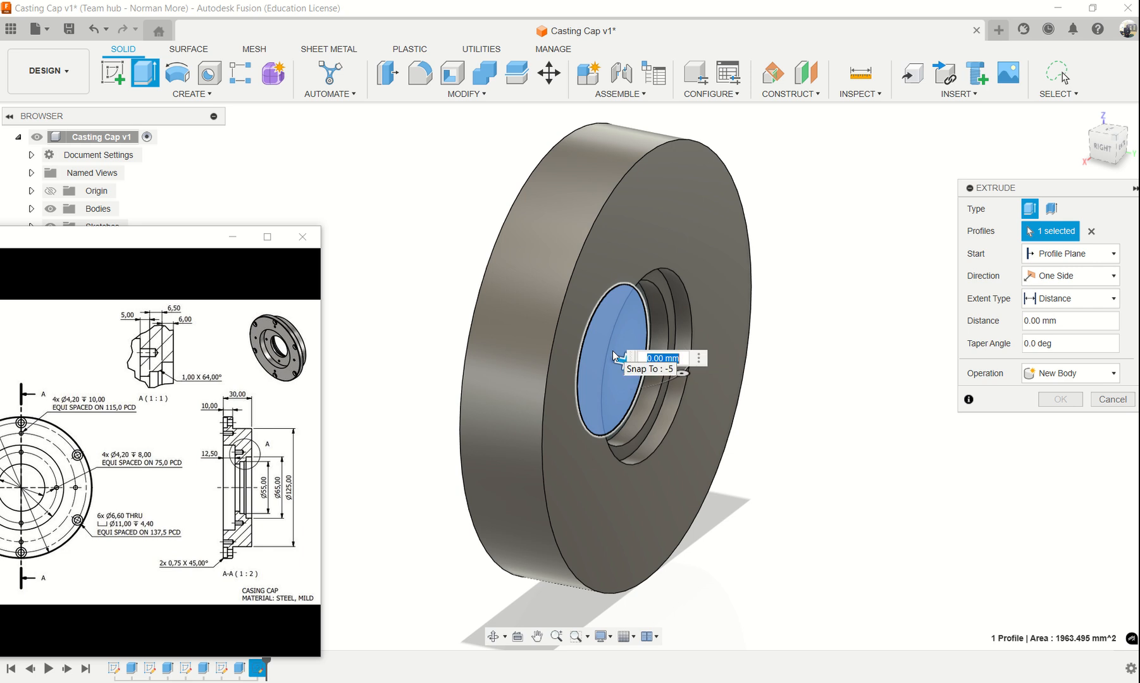
type("-5")
key("Return")
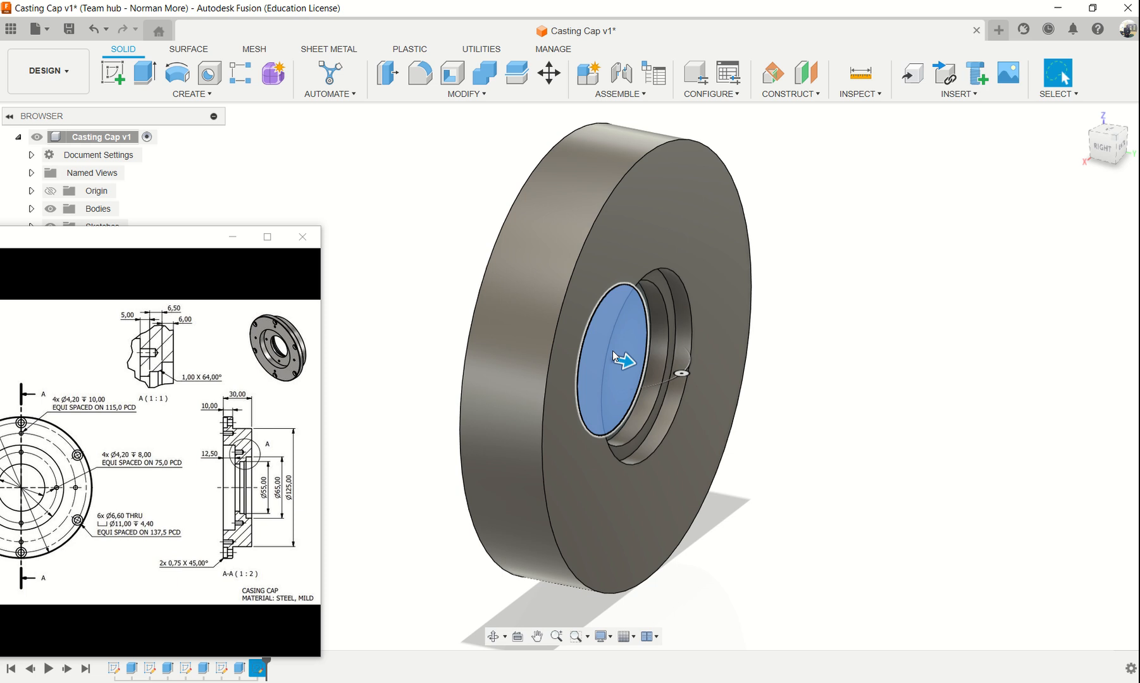
Step: Chamfer the circular edge at the floor of the 55 mm recess with a 1 mm distance and a 64° angle
middle_click_drag(892, 465, 852, 445, "shift")
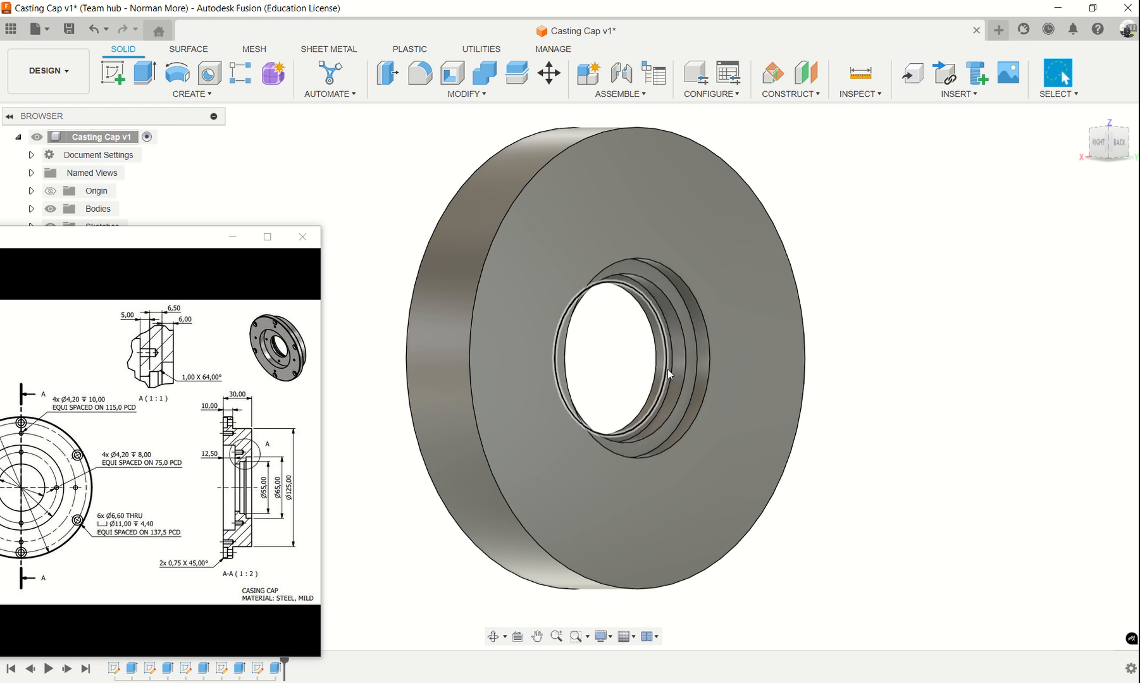
scroll(661, 385, "up", 4)
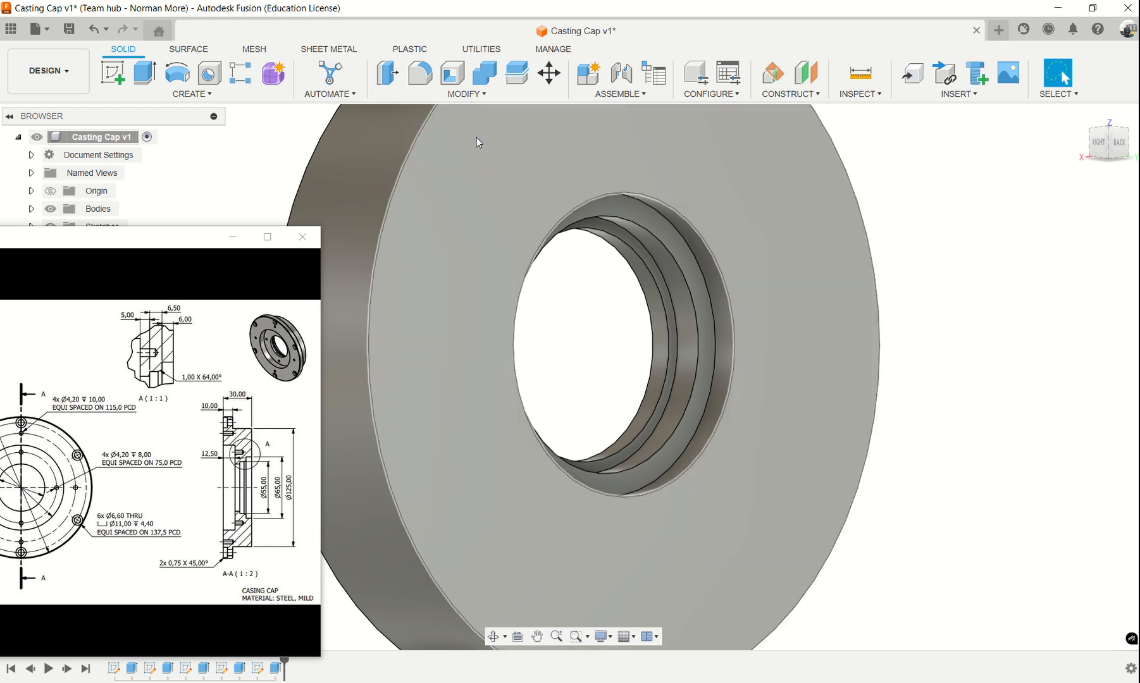
left_click(479, 94)
left_click(430, 141)
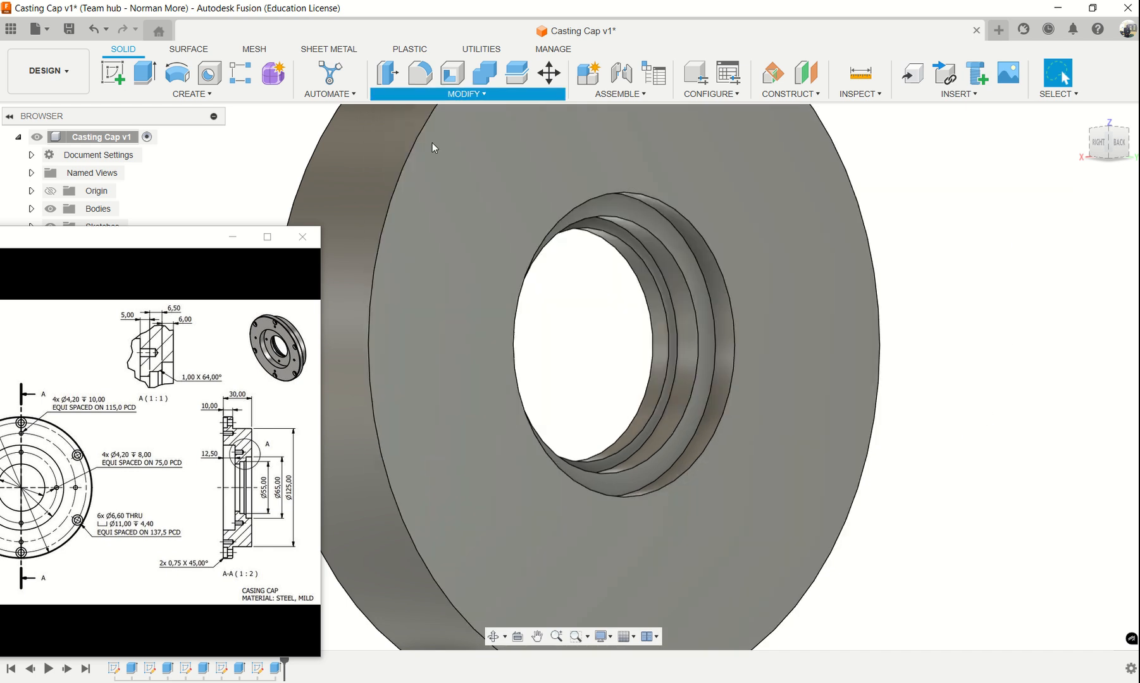
left_click(676, 372)
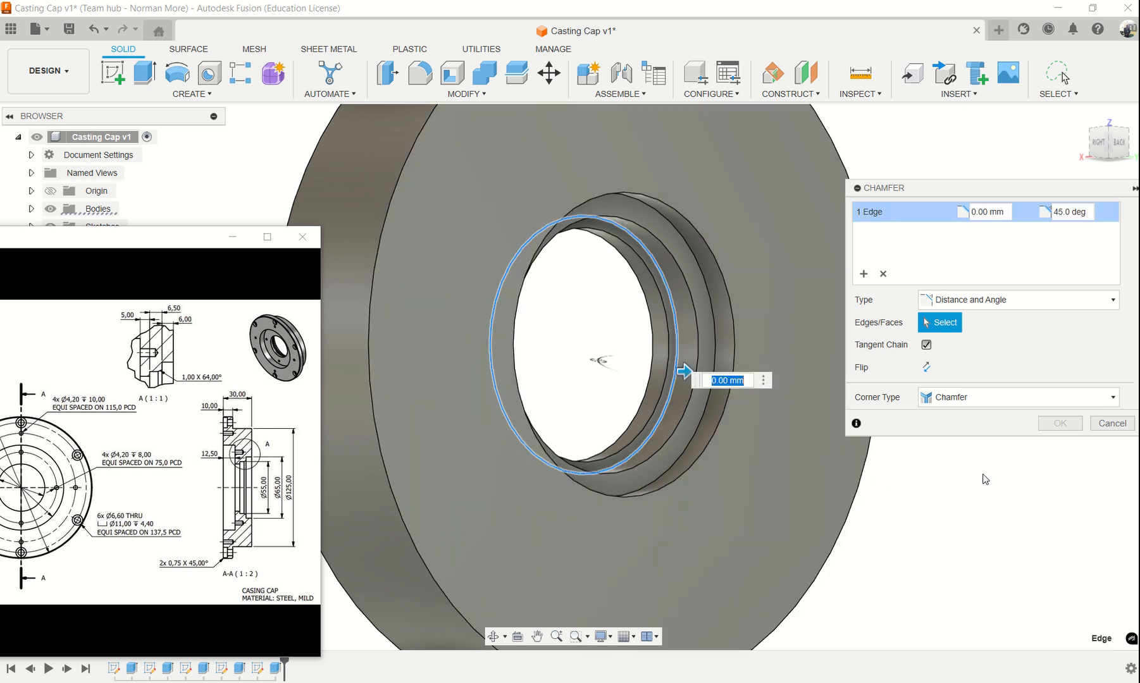
left_click(984, 213)
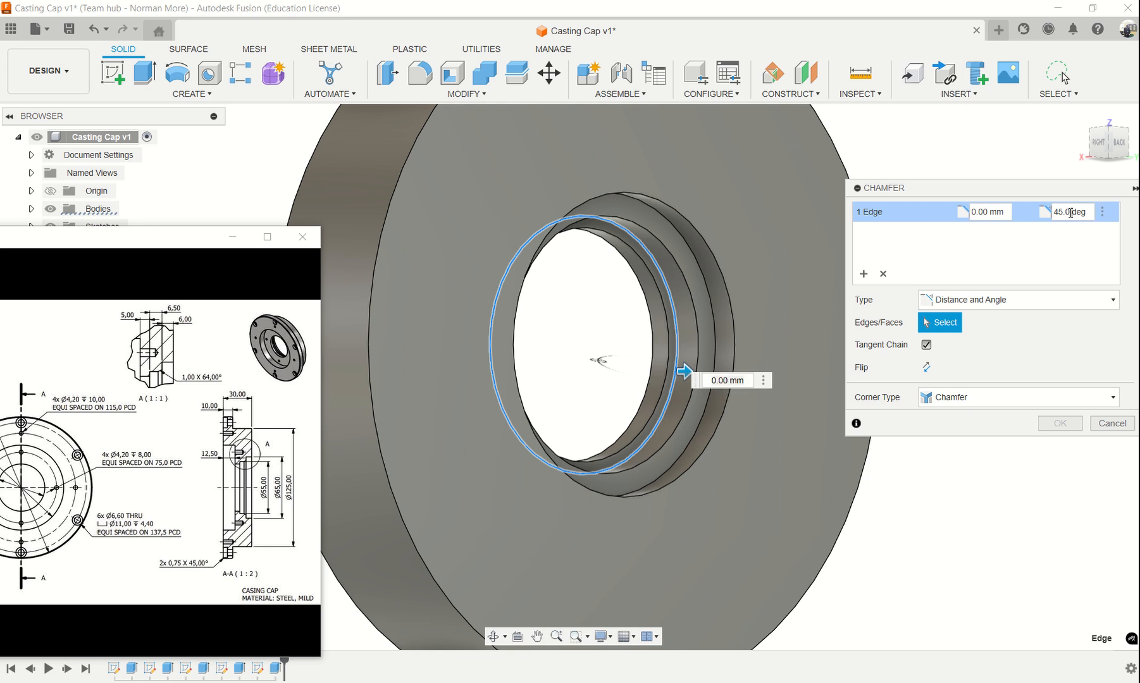
left_click_drag(1007, 212, 906, 227)
type("1")
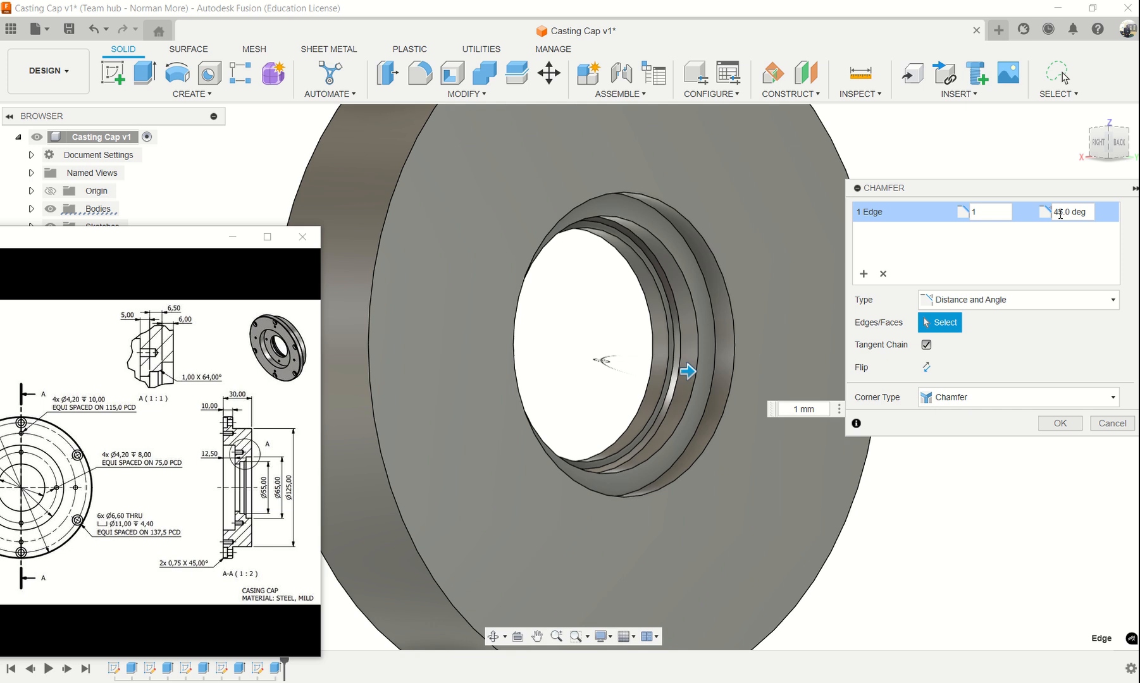
left_click_drag(1090, 213, 1039, 215)
type("64")
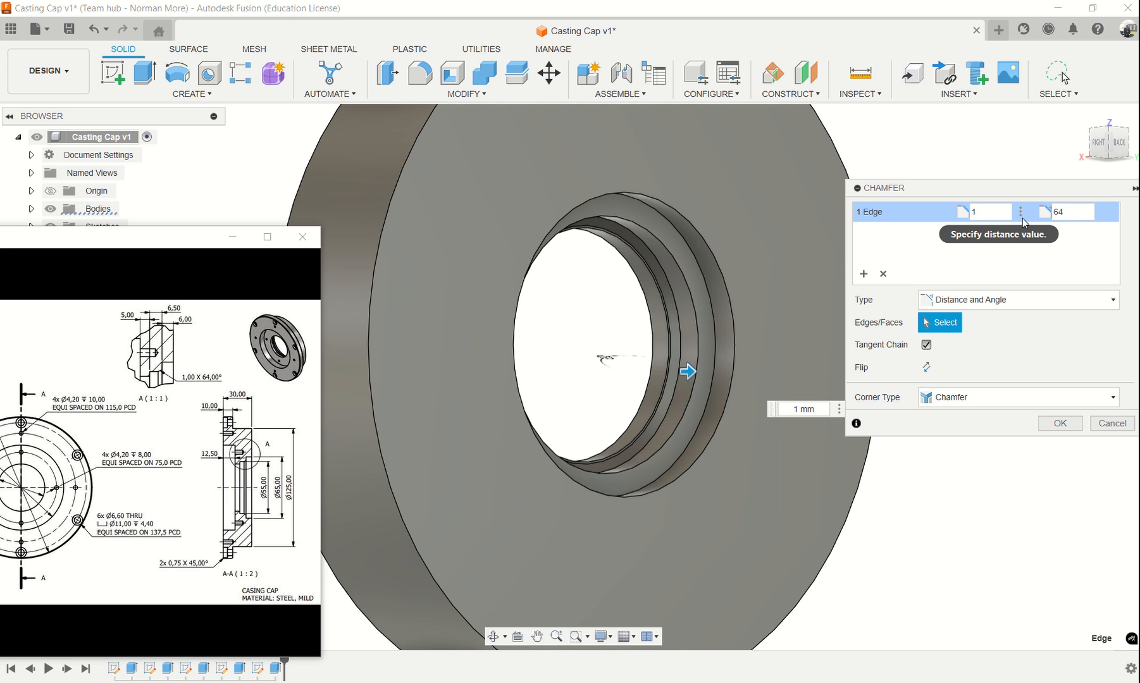
key("Return")
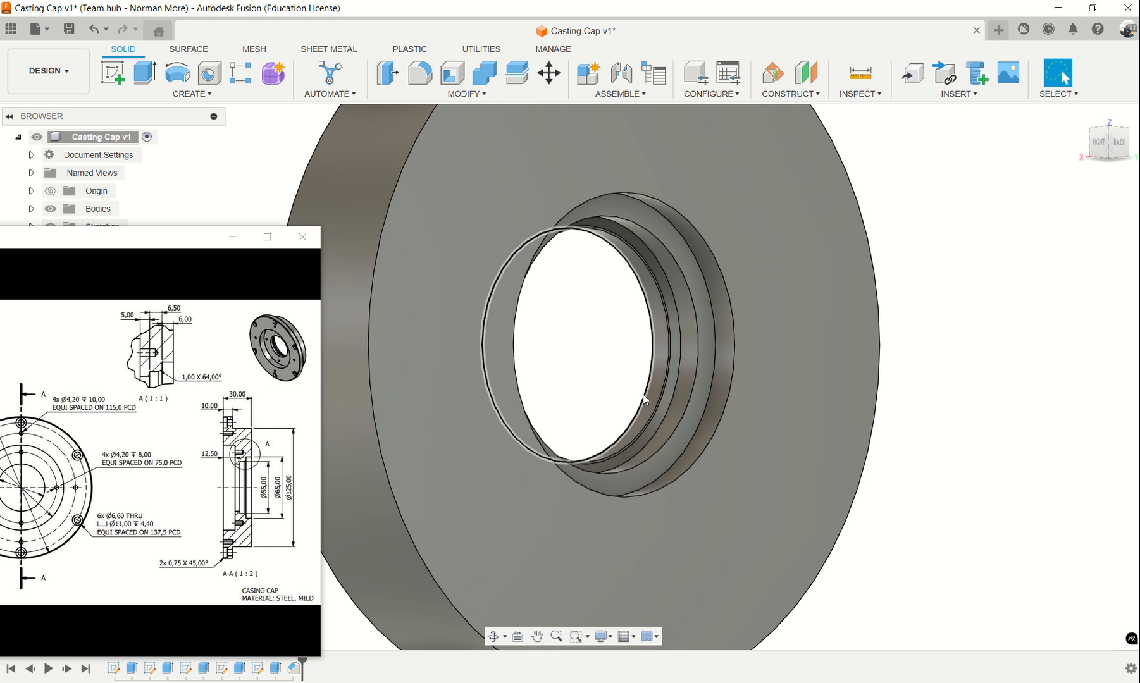
Step: Sketch a 137.5 mm diameter circle centred on the origin on the front annular face of the disc
middle_click_drag(642, 394, 684, 391, "shift")
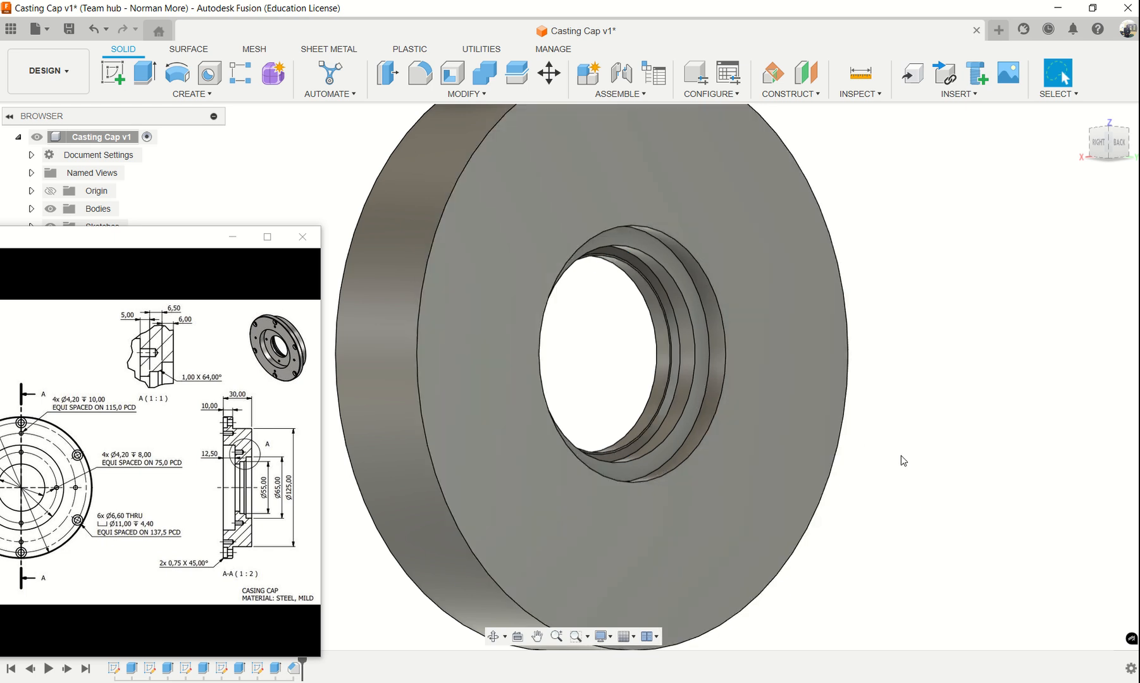
middle_click_drag(932, 474, 1004, 550, "shift")
middle_click_drag(911, 501, 967, 453, "shift")
middle_click_drag(826, 453, 959, 351, "shift")
left_click(734, 272)
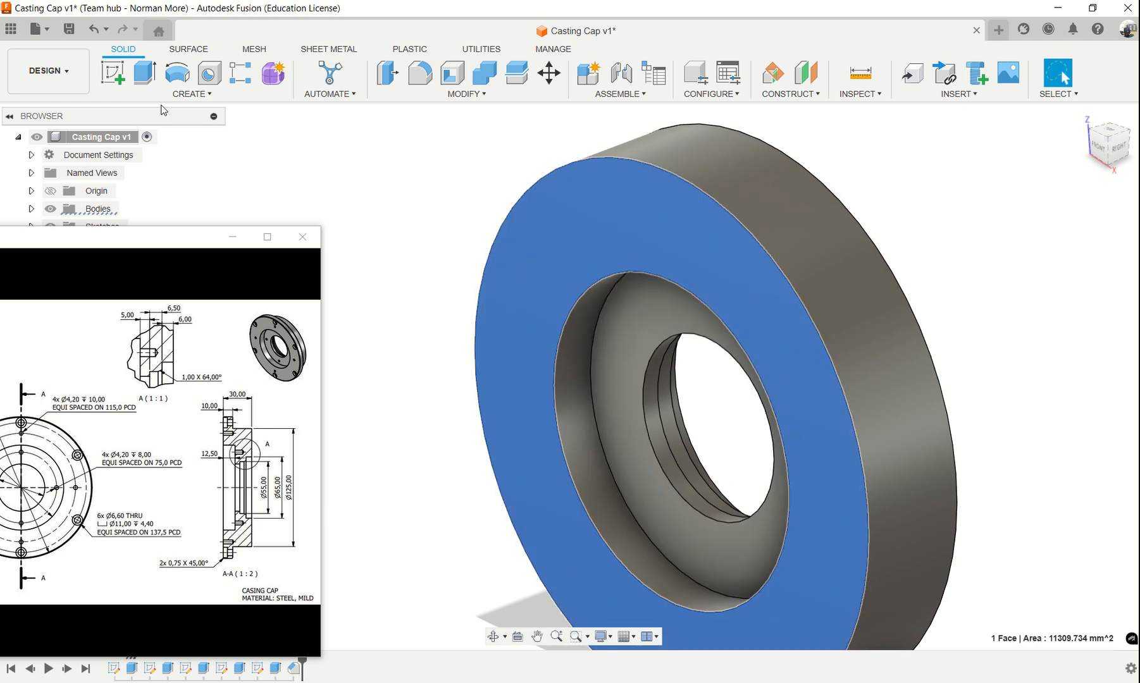
left_click(120, 74)
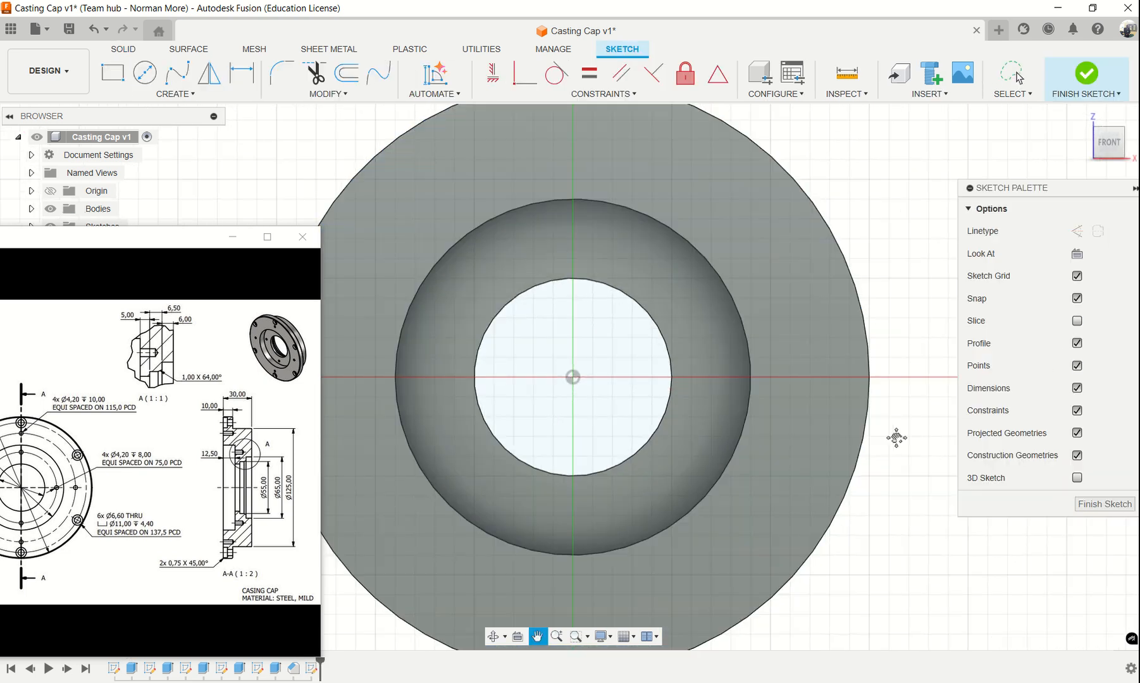
middle_click_drag(897, 440, 979, 487)
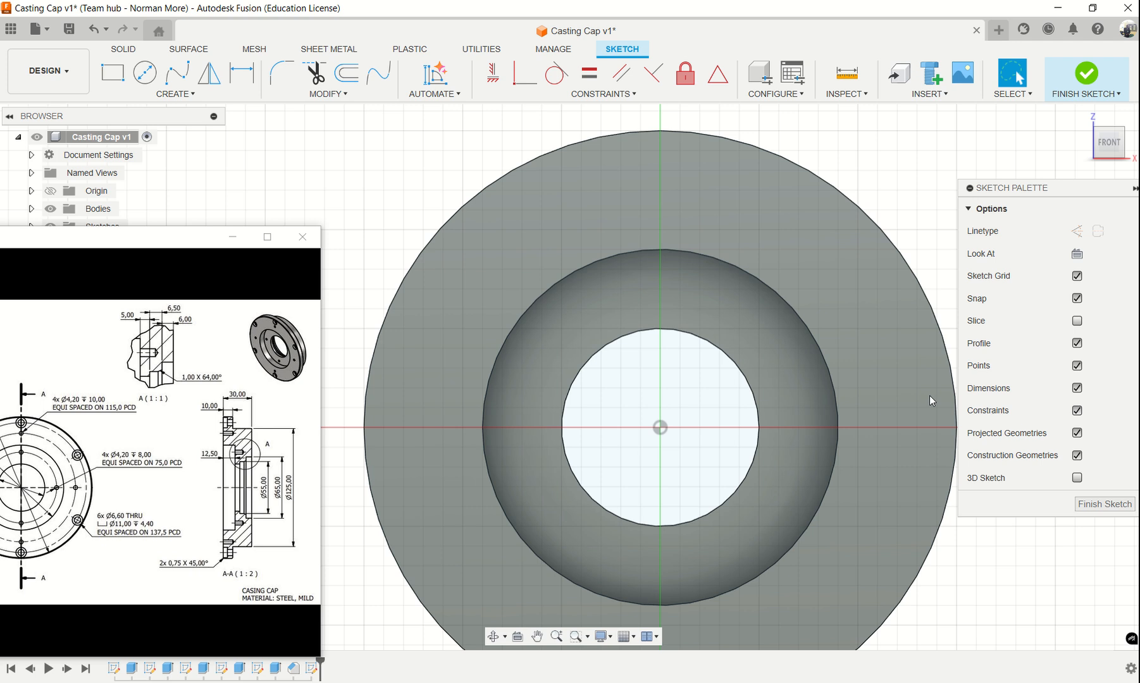
mouse_move(217, 541)
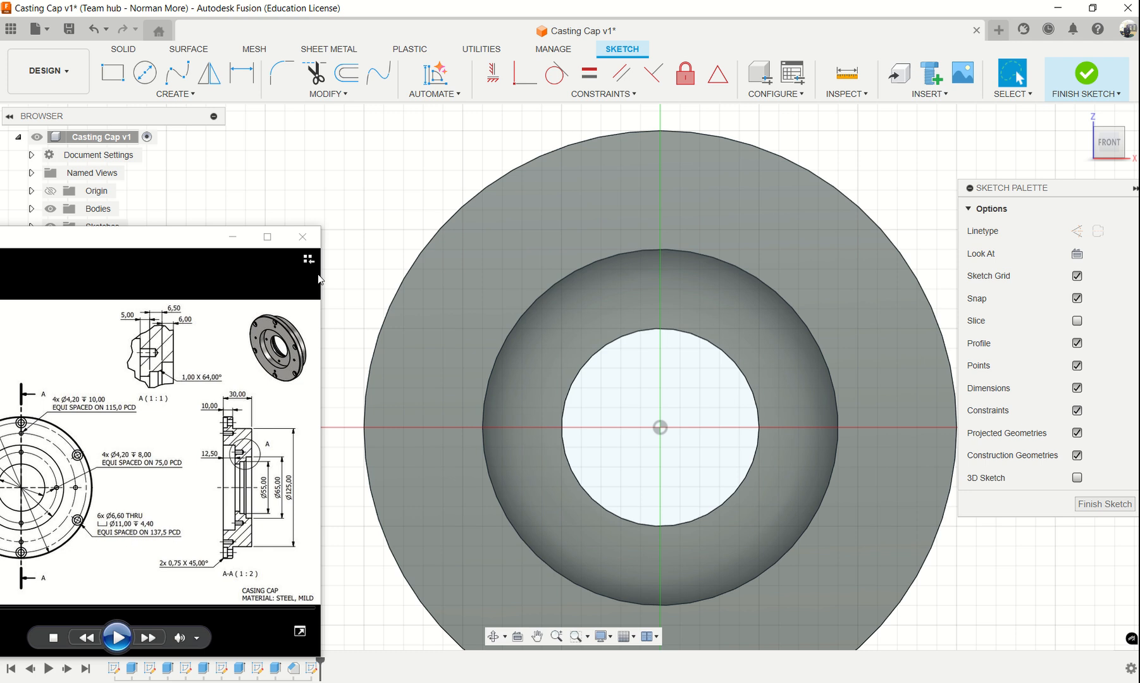
left_click(144, 72)
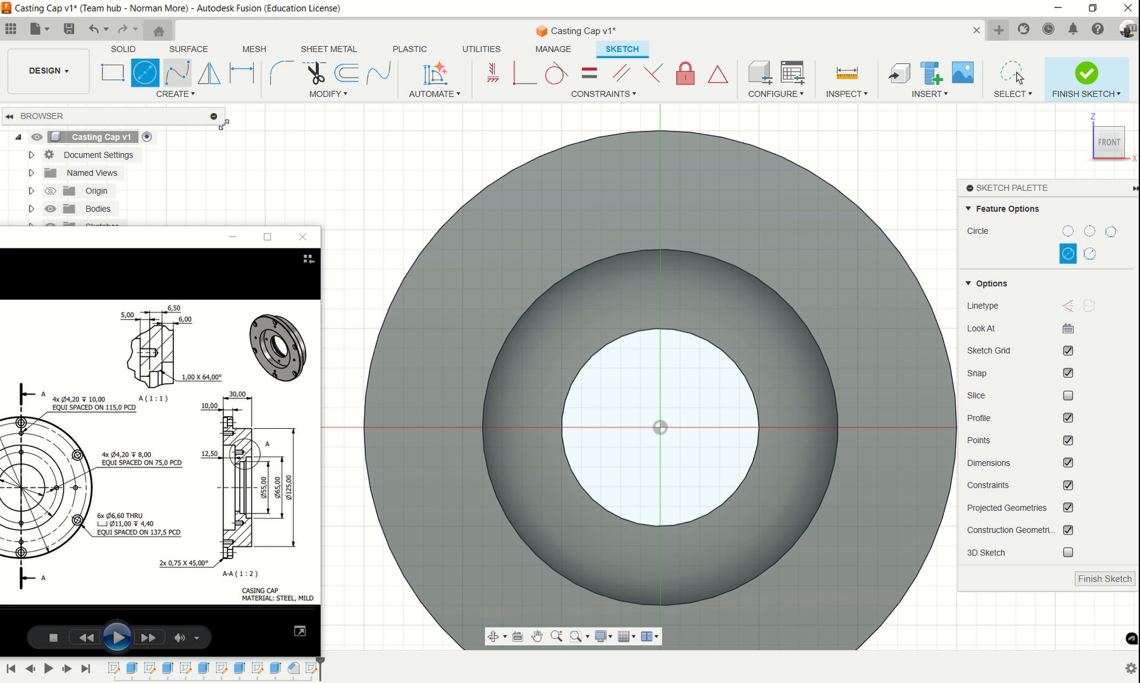
left_click(660, 428)
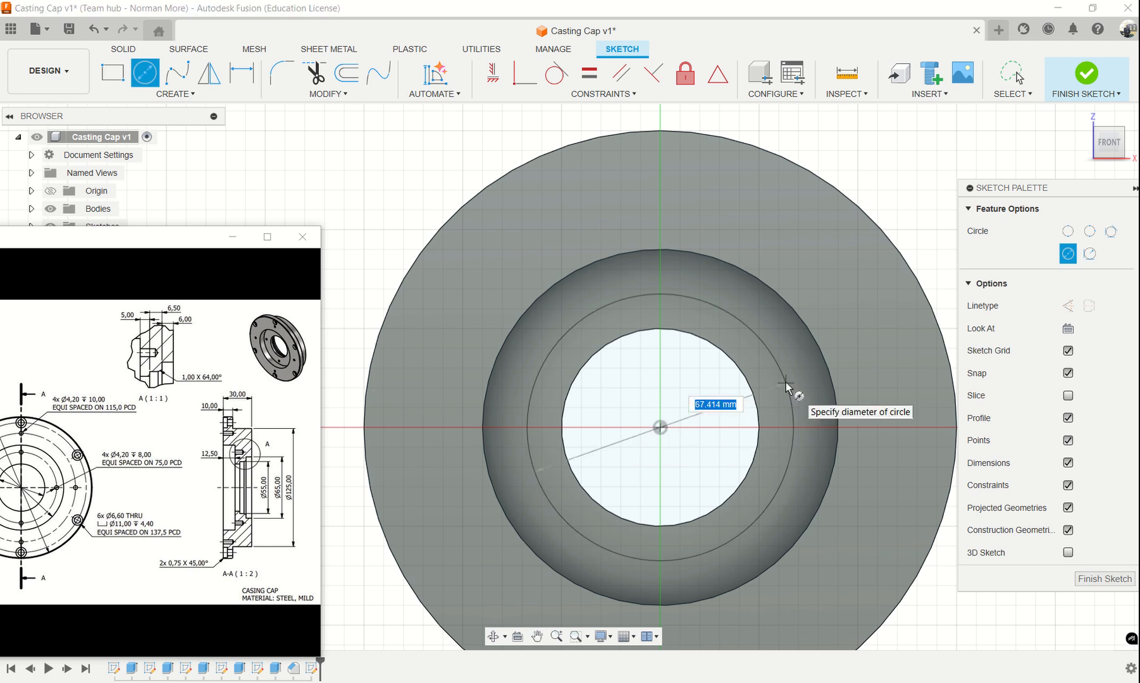
type("137")
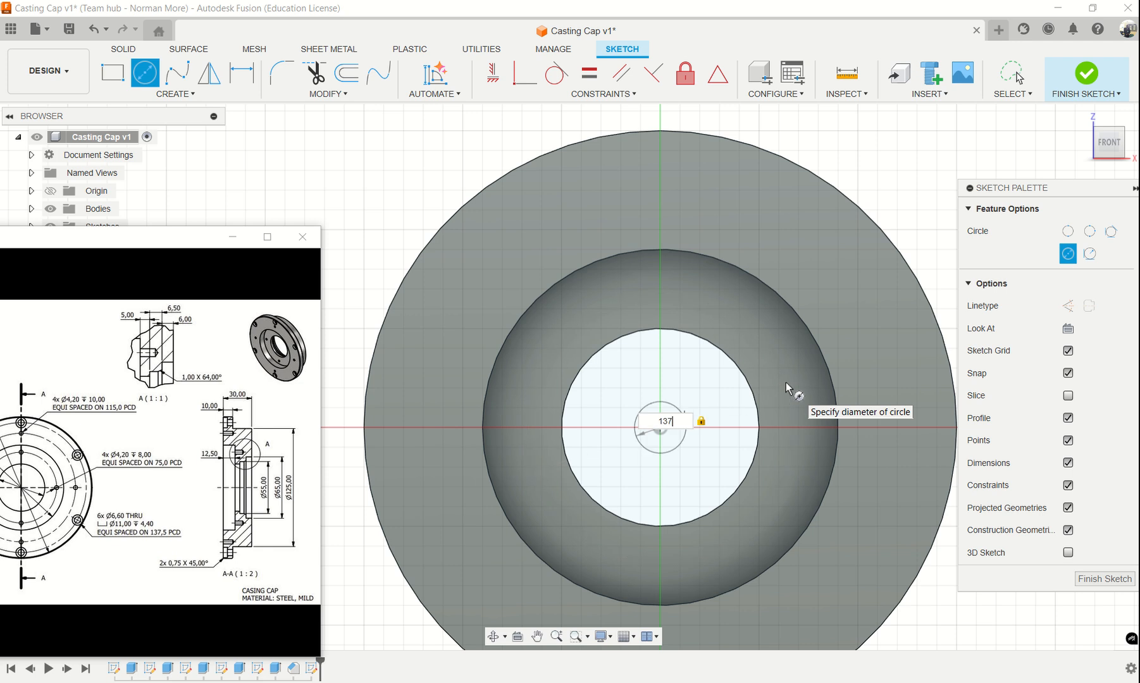
key("Tab")
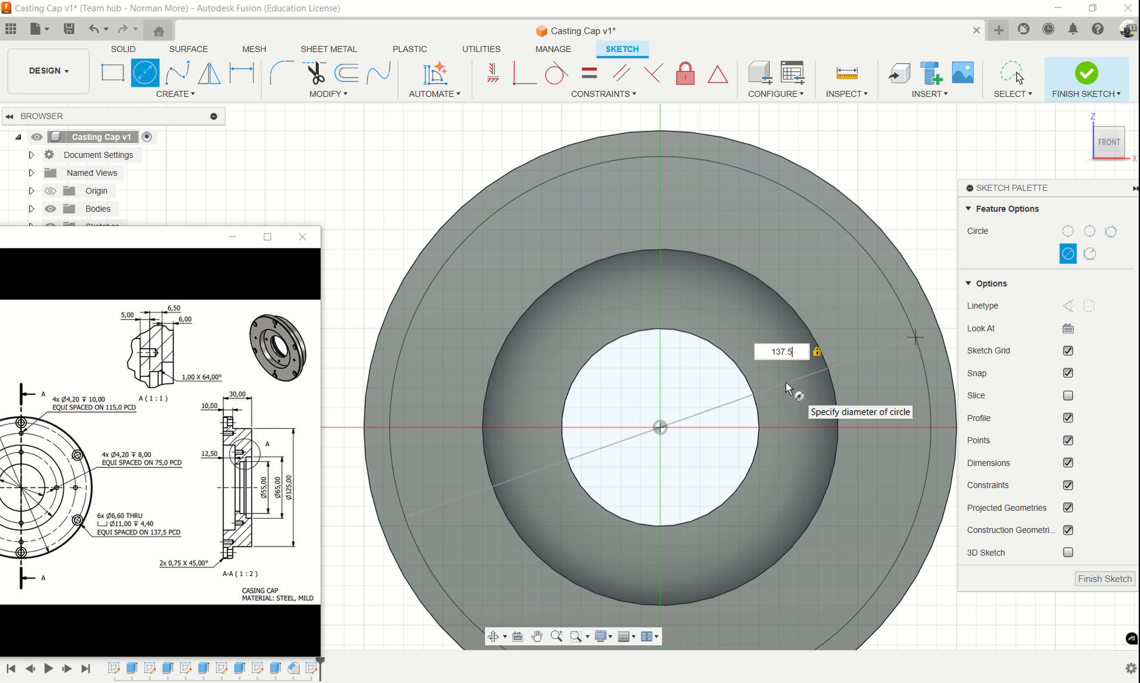
key("Return")
key("Escape")
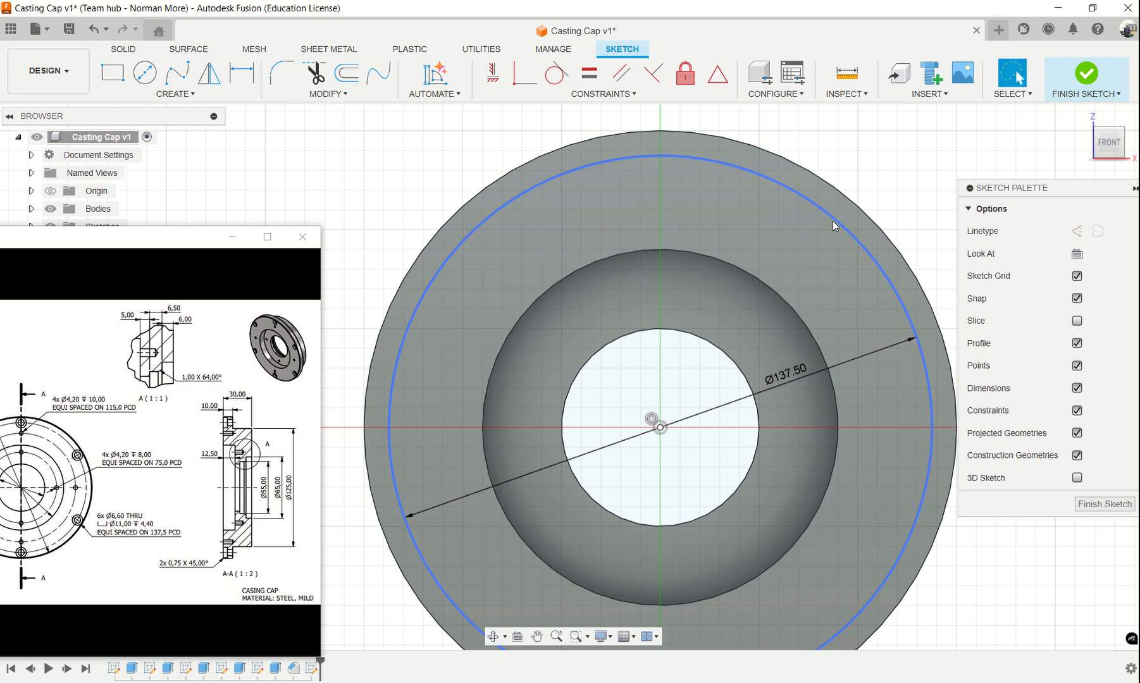
Step: Convert the 137.5 mm circle to construction geometry and place a sketch point where it crosses the vertical axis above the origin
left_click(834, 222)
left_click(1077, 285)
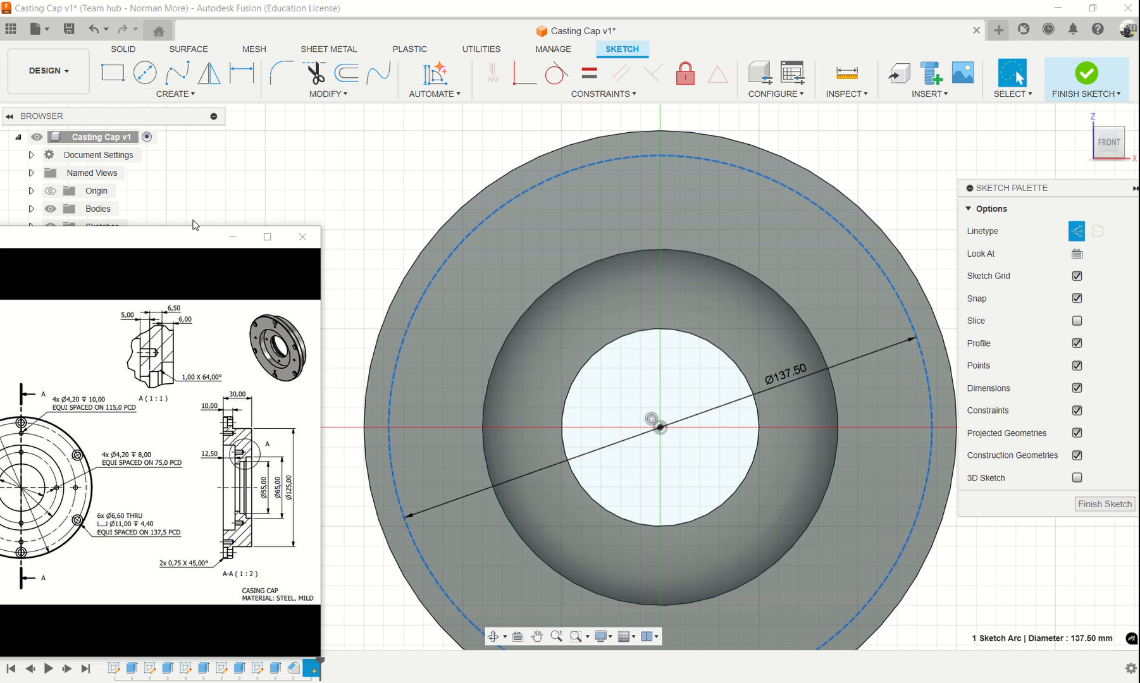
left_click(176, 95)
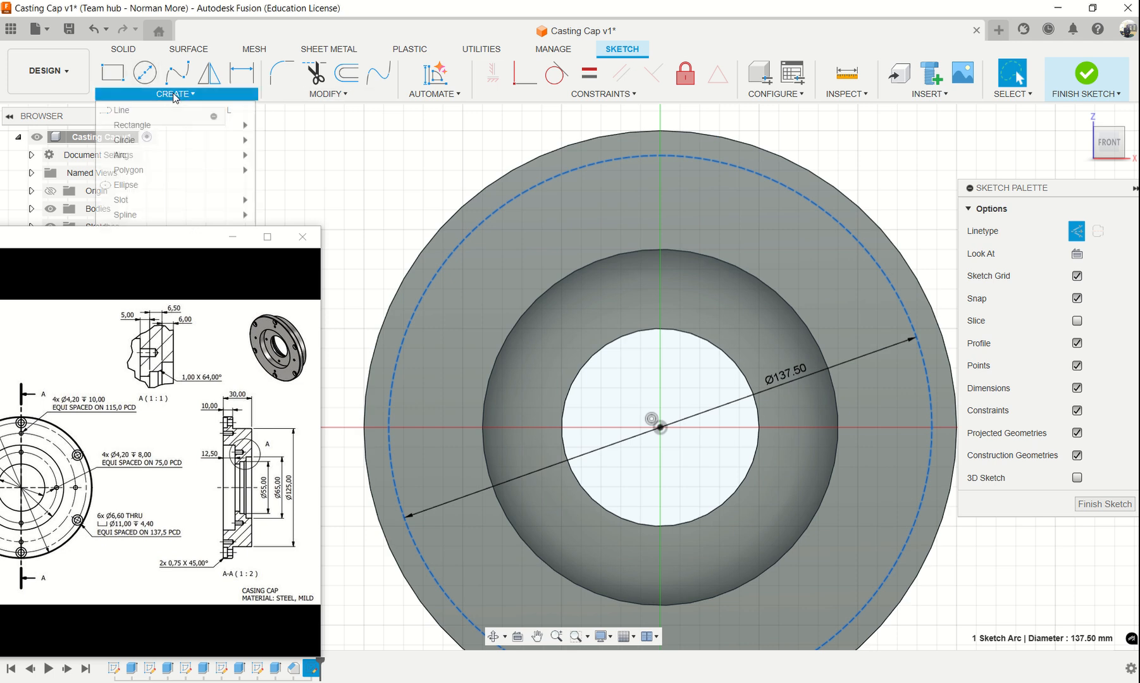
mouse_move(142, 260)
left_mouse_down()
mouse_move(70, 349)
mouse_move(31, 538)
mouse_move(85, 509)
left_mouse_up()
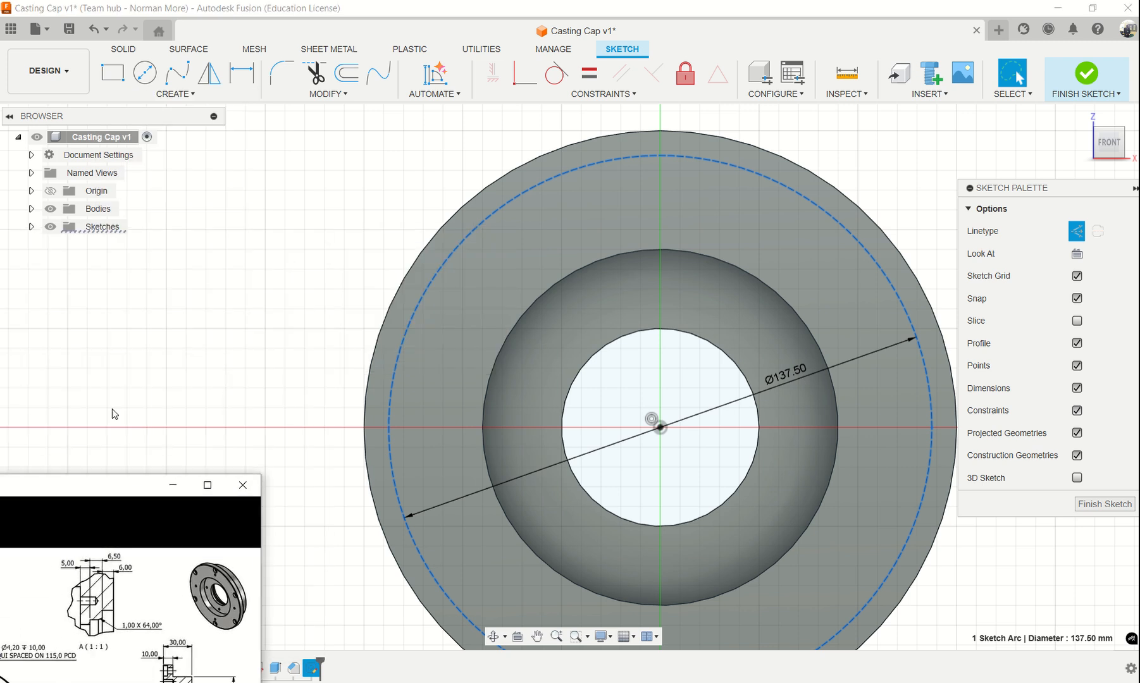
left_click(177, 95)
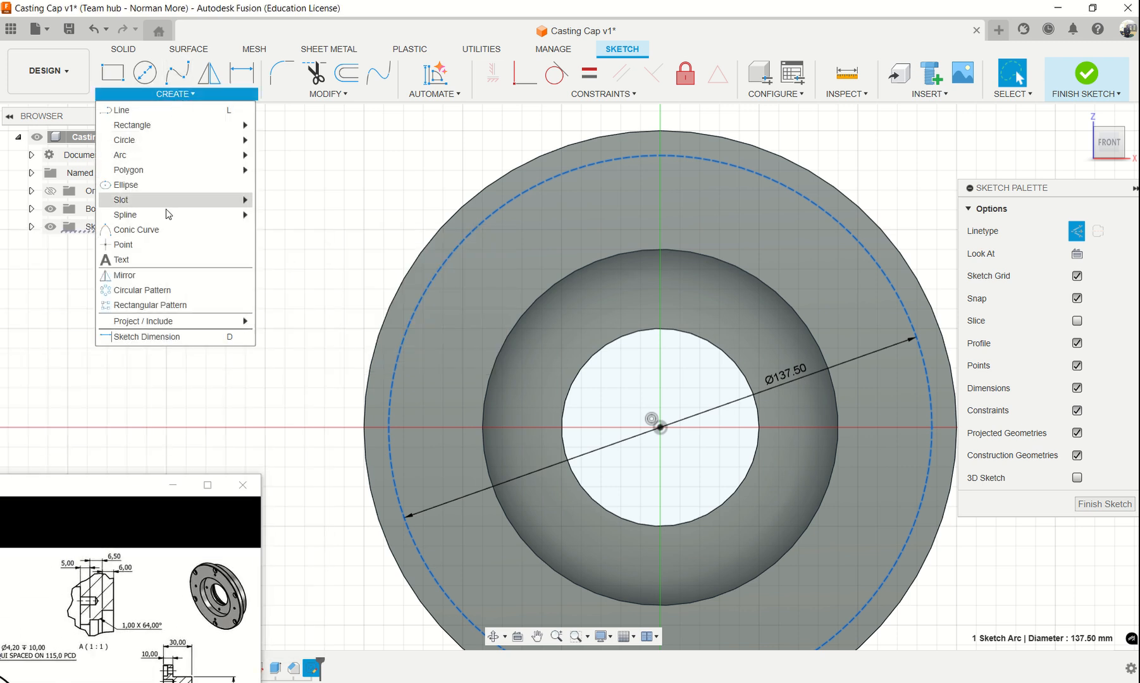
left_click(153, 244)
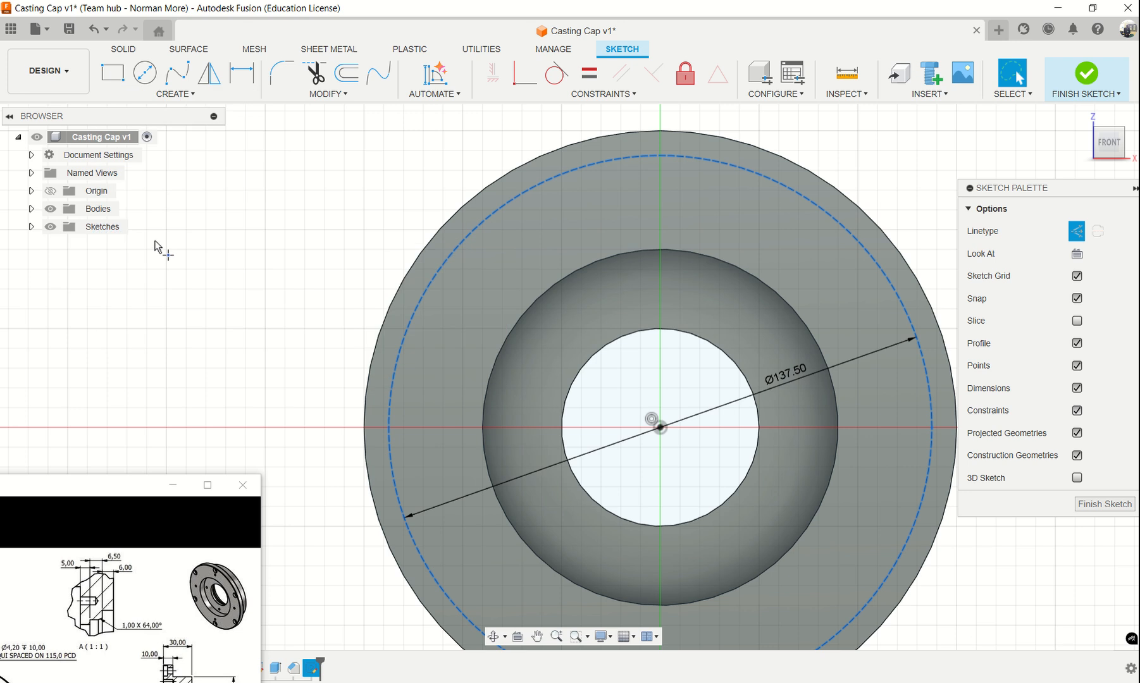
left_click(660, 156)
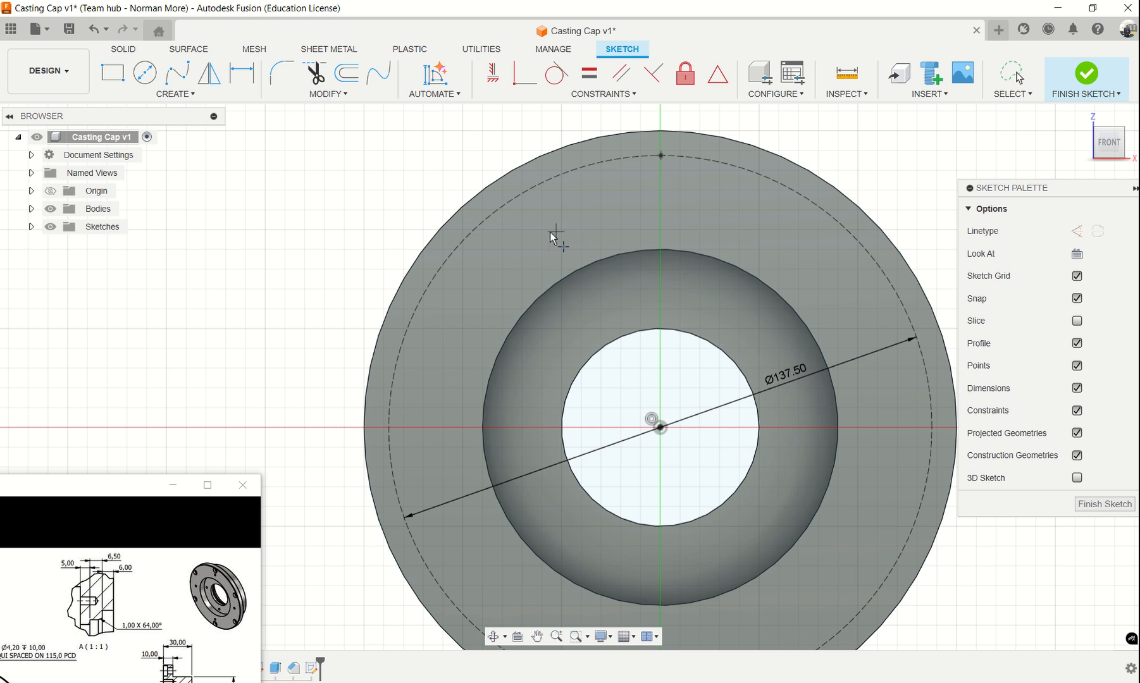
key("Escape")
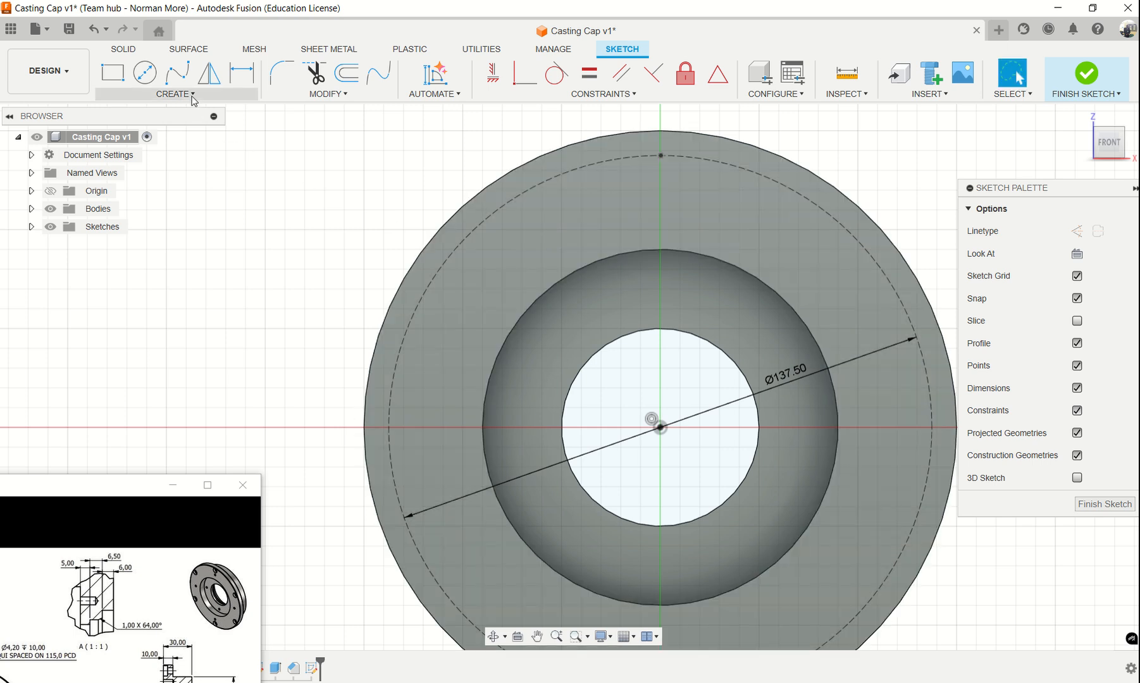
Step: Circular-pattern the sketch point around the 137.5 mm circle with full distribution and a quantity of 6
scroll(599, 231, "up", 2)
scroll(516, 196, "down", 3)
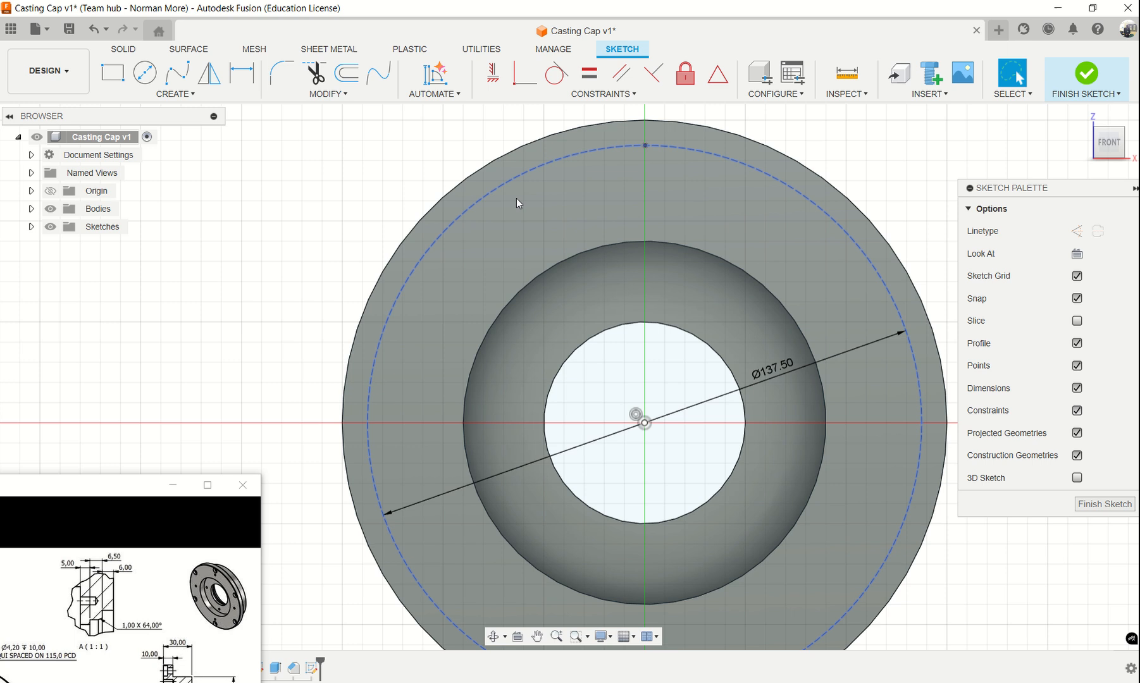
left_click(176, 94)
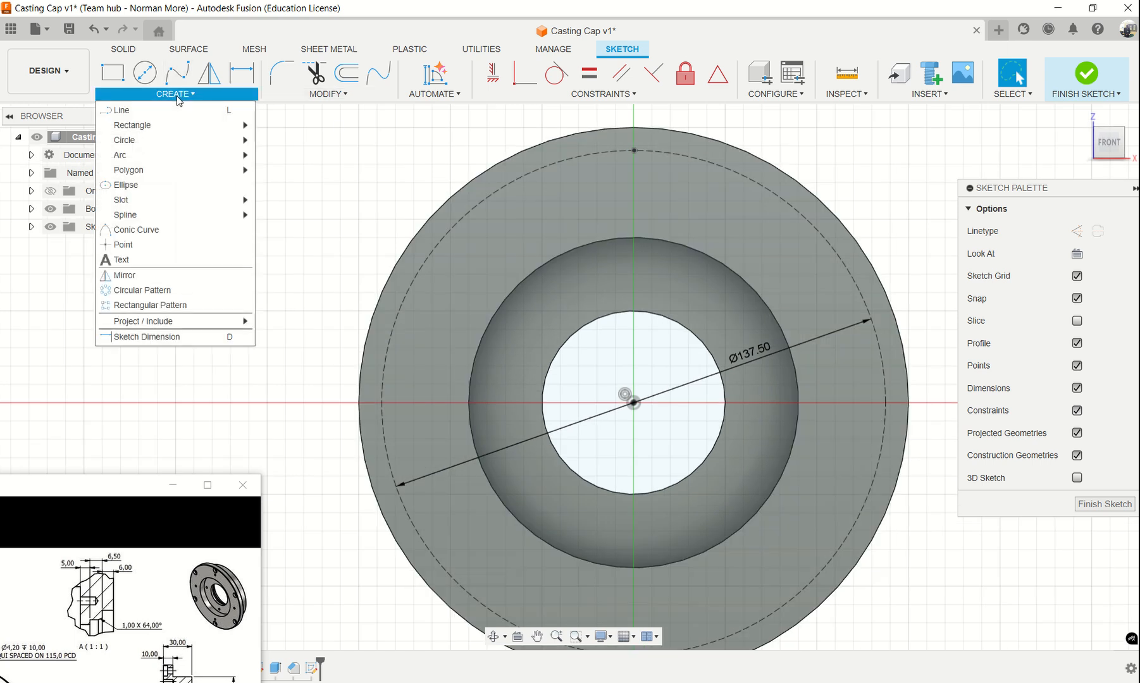
left_click(155, 291)
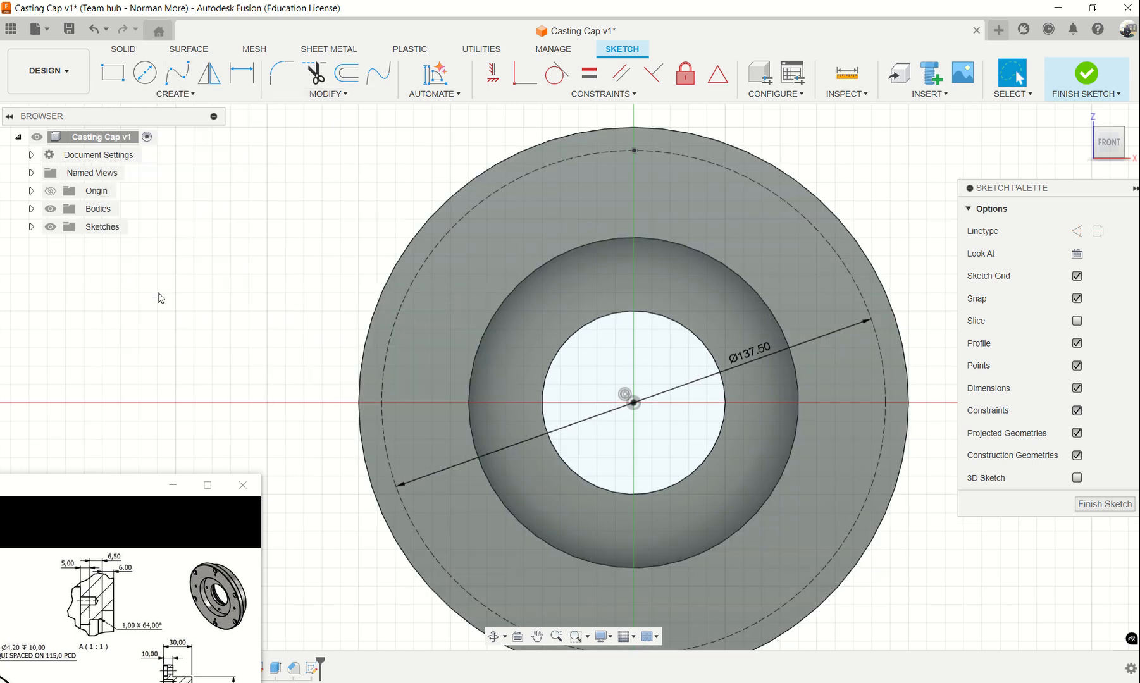
left_click(635, 150)
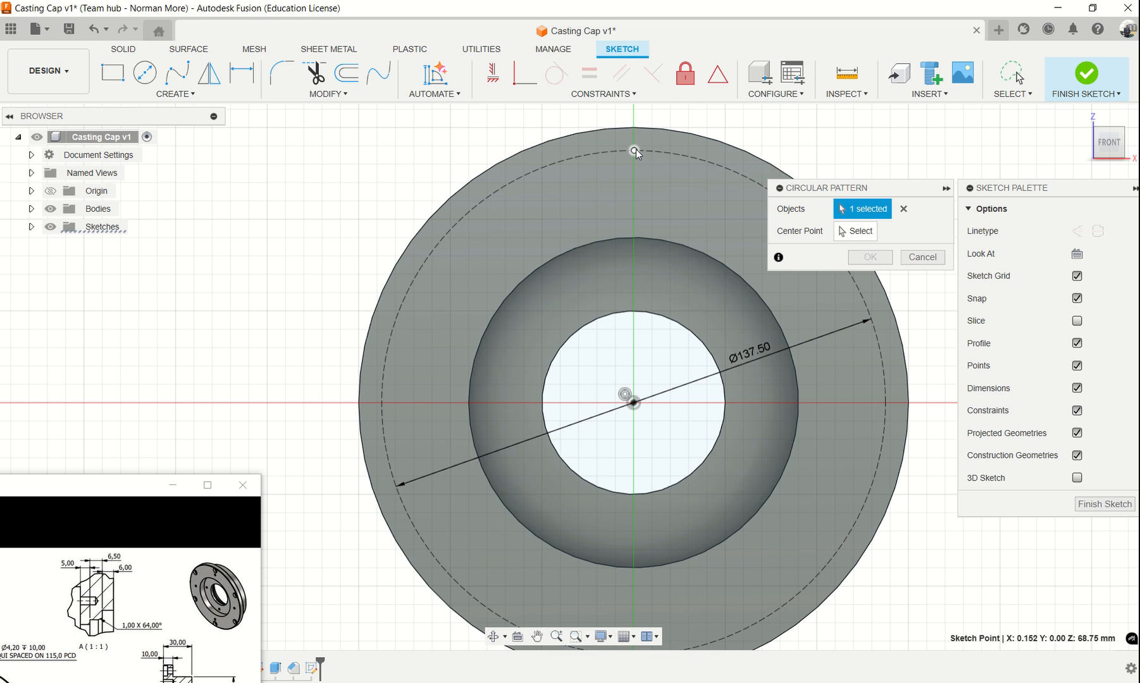
left_click(856, 230)
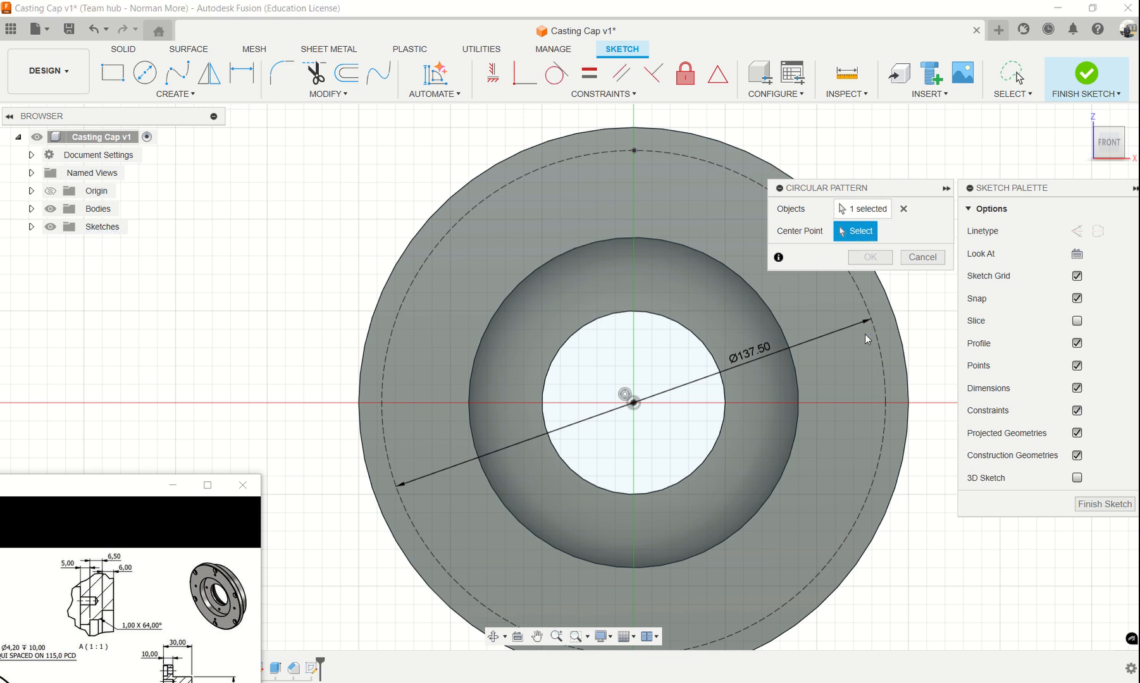
left_click(886, 388)
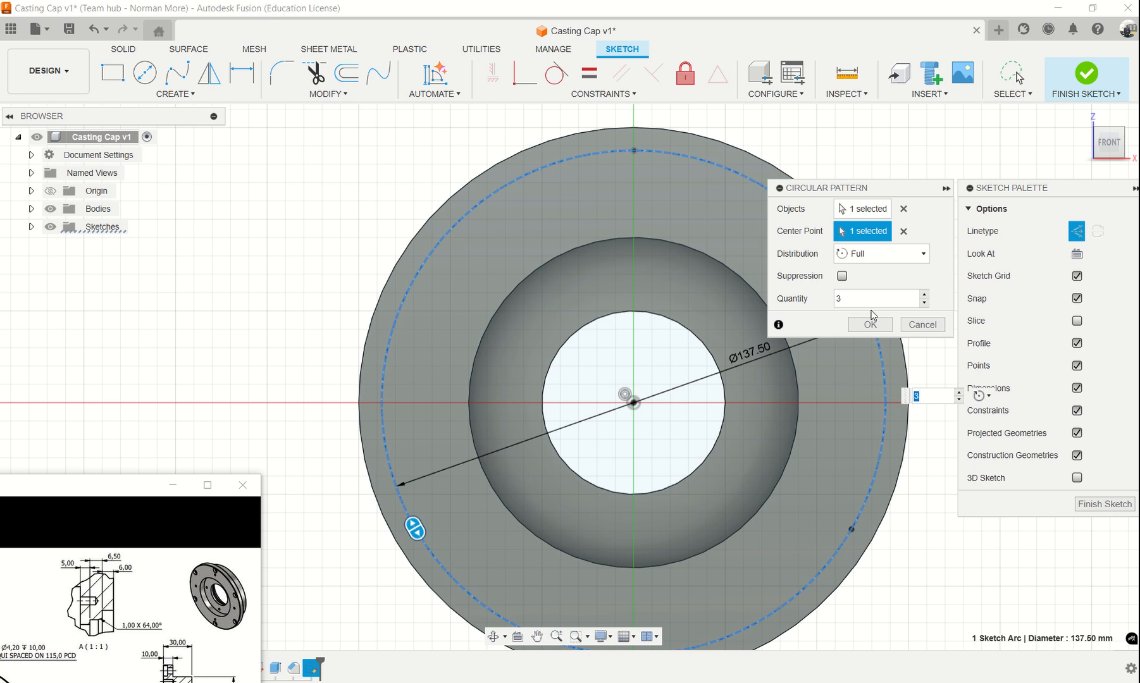
left_click_drag(867, 296, 710, 278)
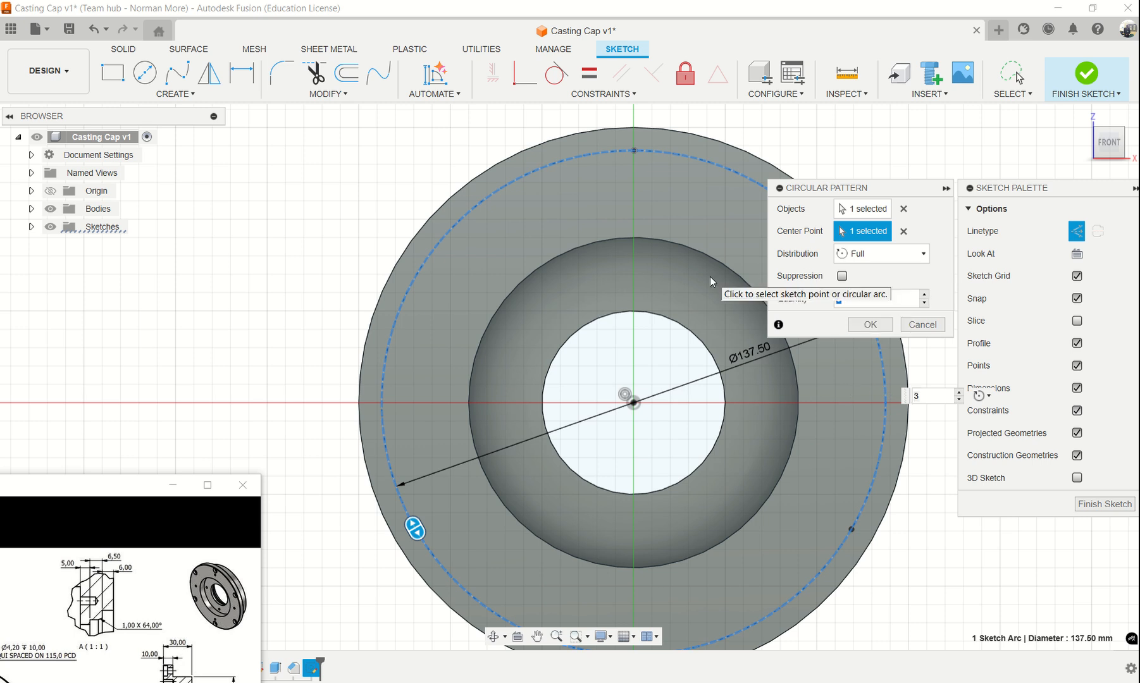
type("6")
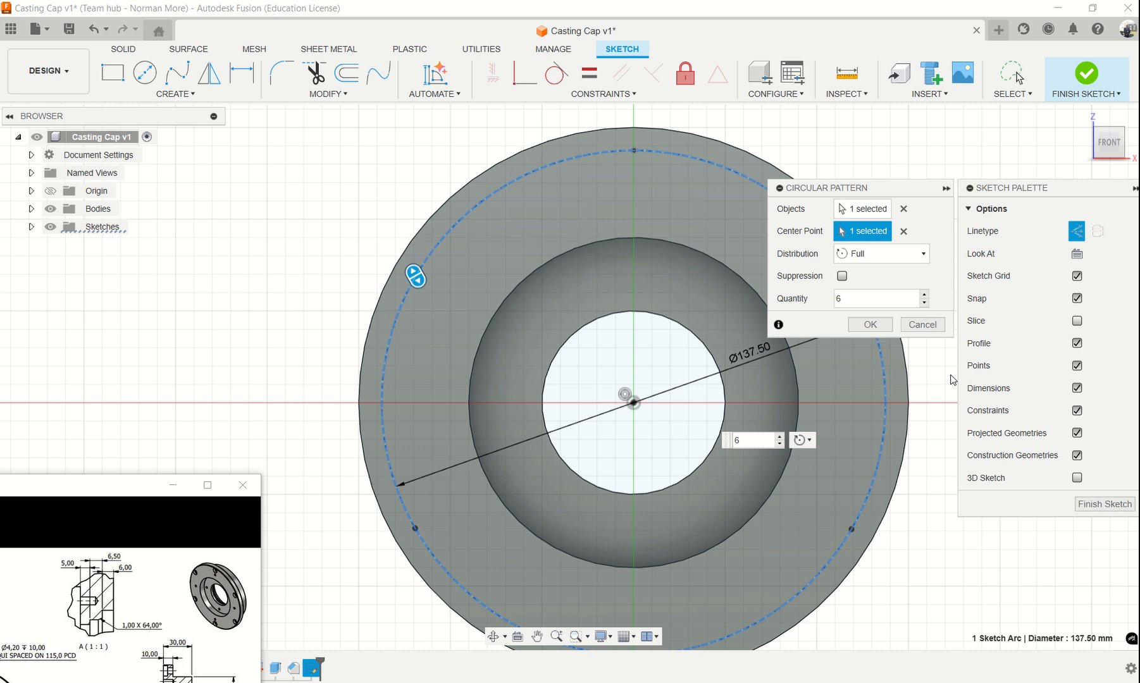
left_click(870, 324)
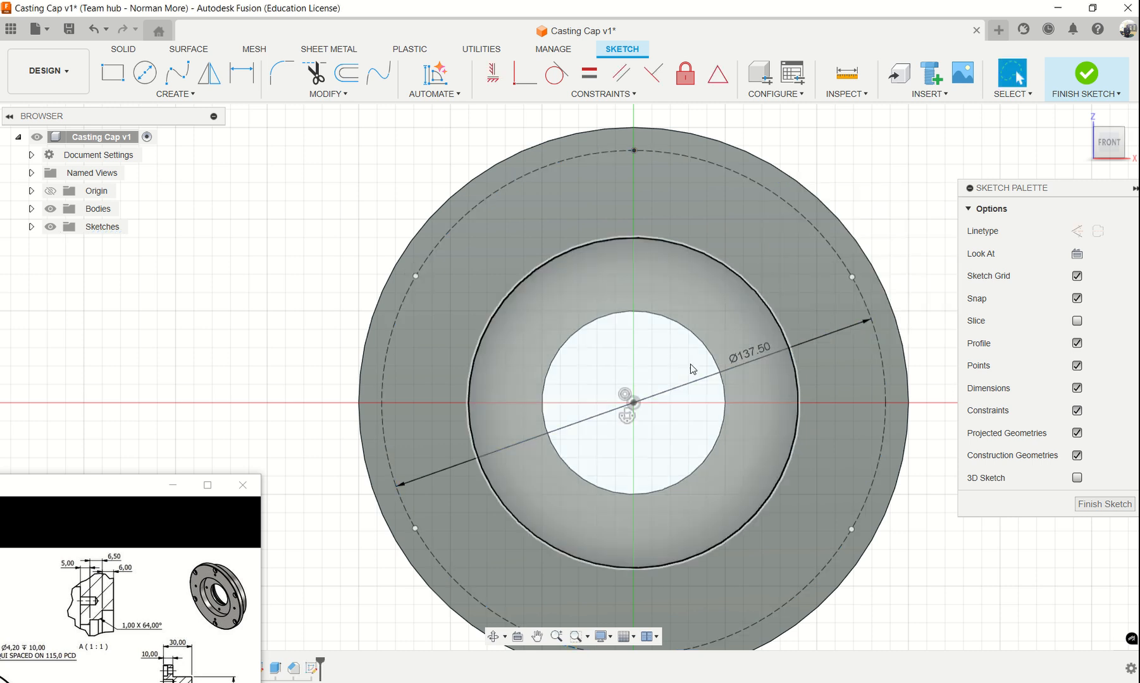
middle_click_drag(690, 363, 559, 307, "shift")
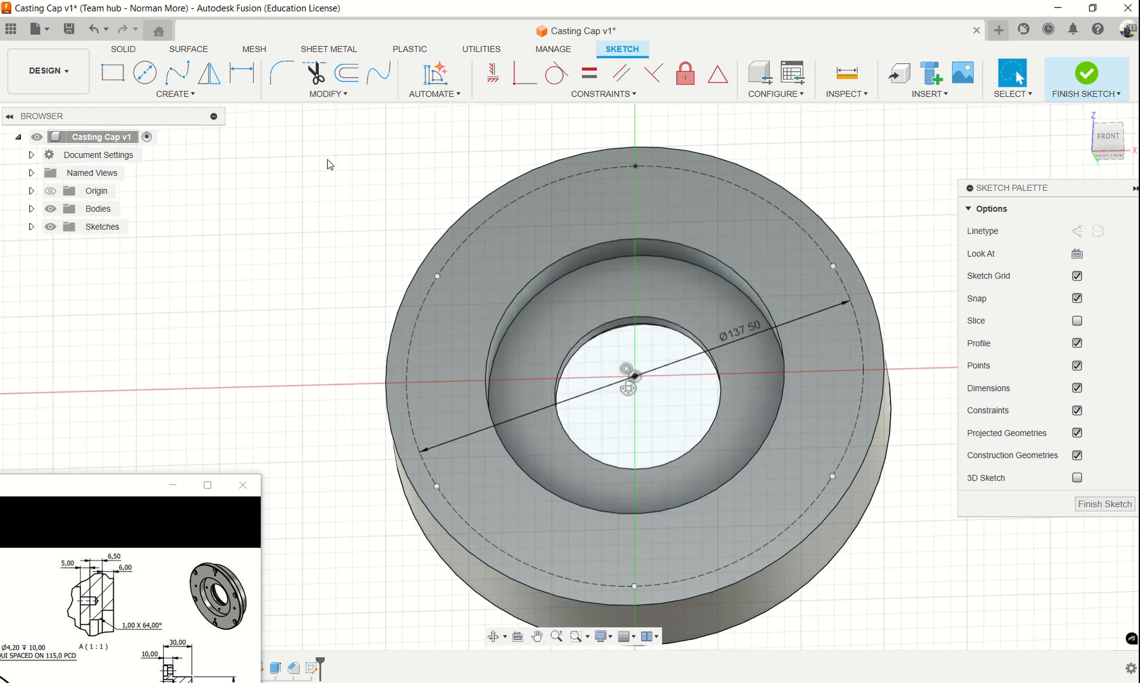
Step: Start a counterbored Hole feature placed on all six sketch points of the 137.5 mm circle
left_click(123, 48)
left_click(203, 77)
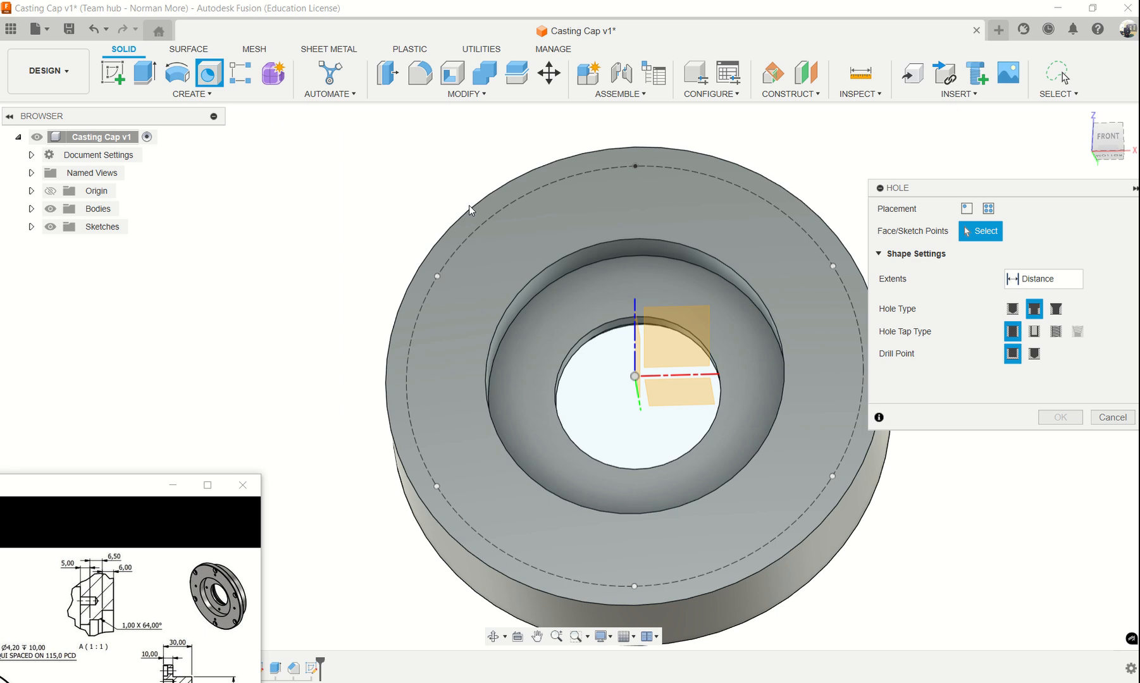
mouse_move(1000, 195)
left_mouse_down()
mouse_move(1081, 195)
mouse_move(1055, 184)
left_mouse_up()
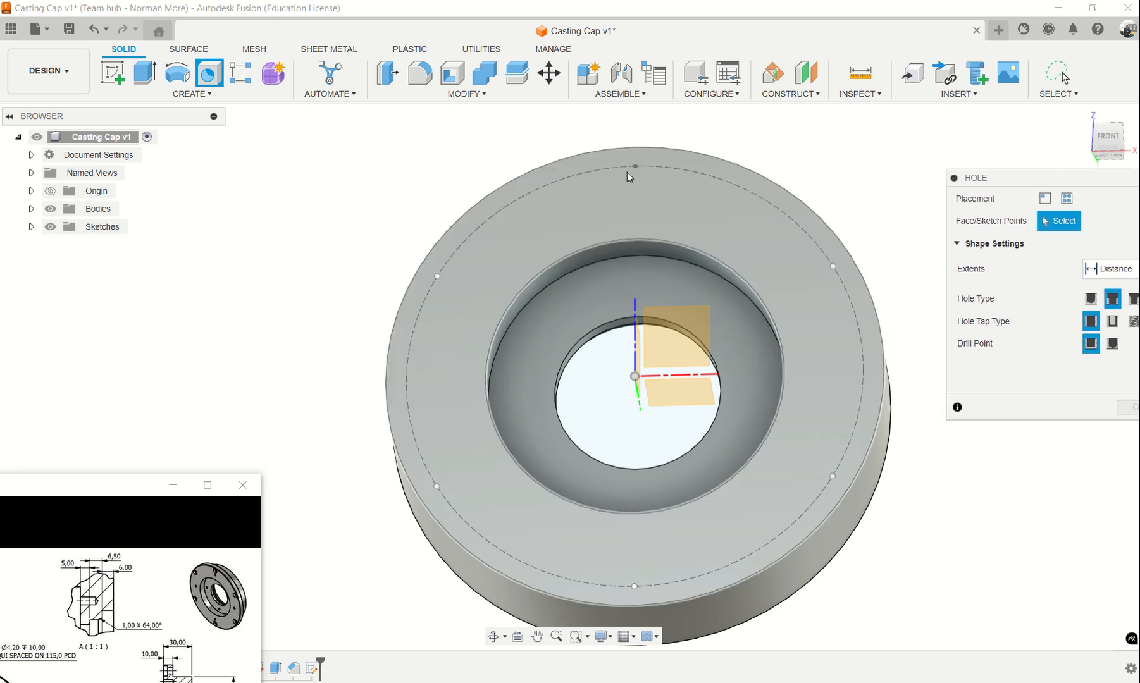
left_click(635, 166)
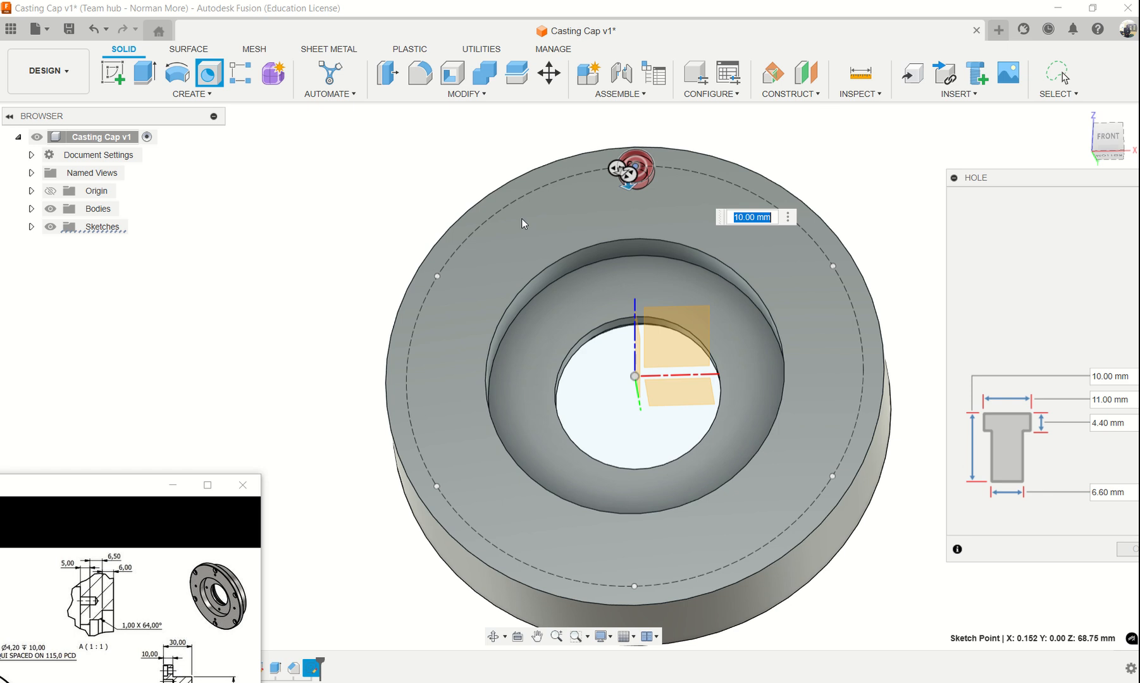
left_click(437, 276)
left_click(437, 486)
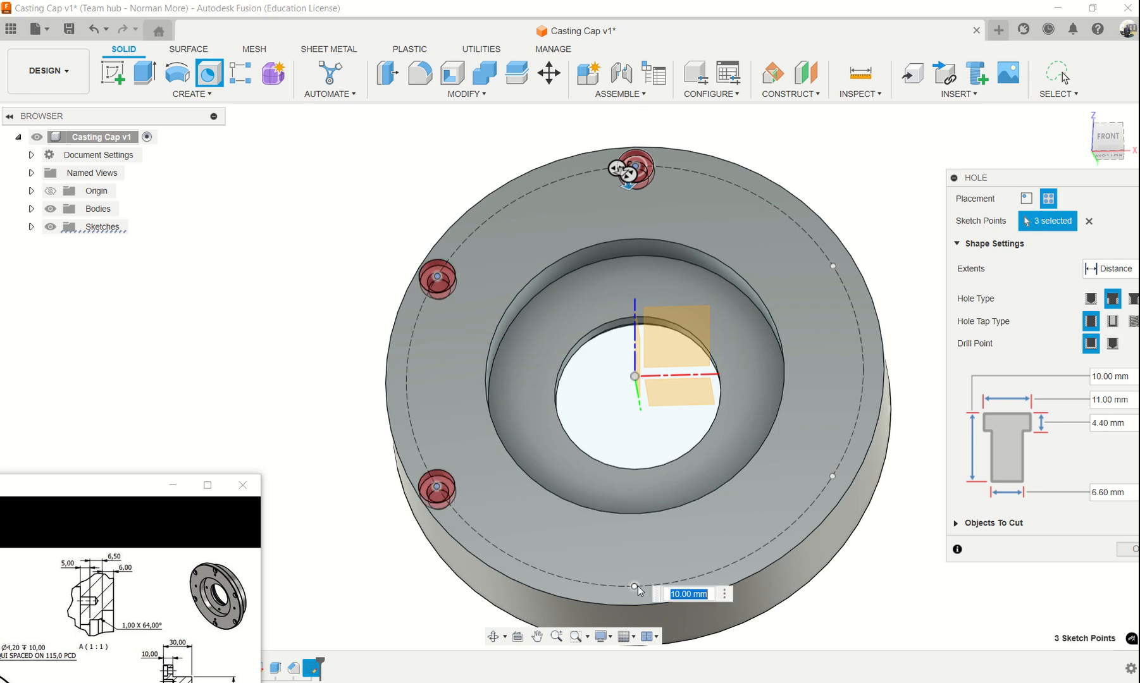
left_click(635, 587)
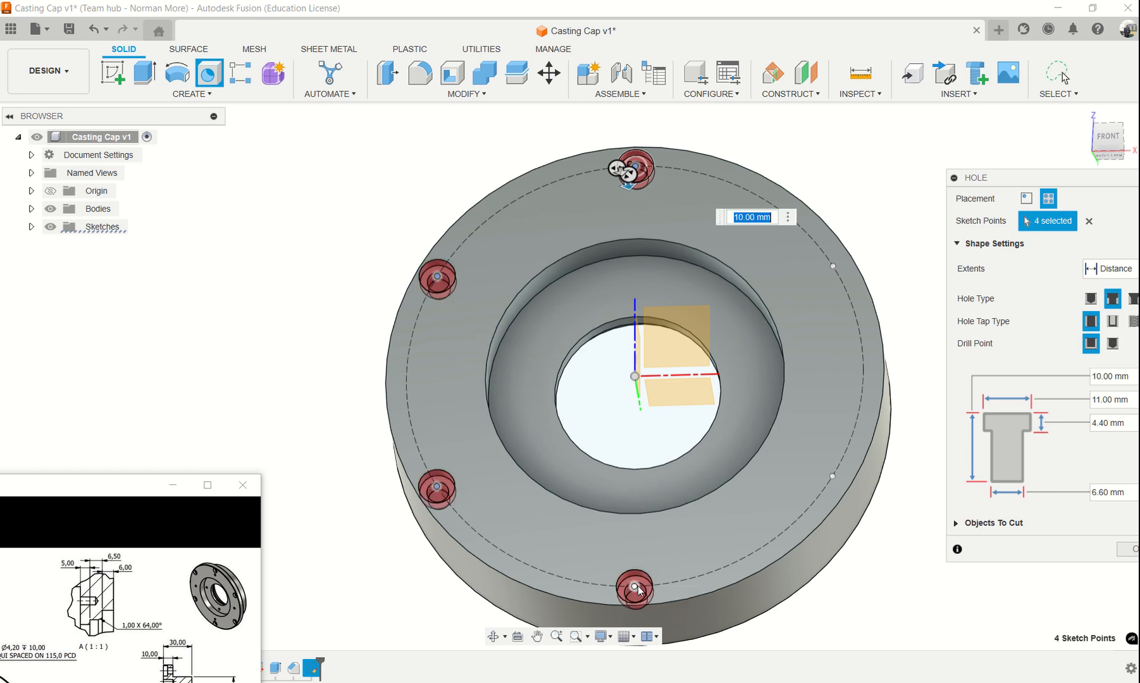
left_click(832, 475)
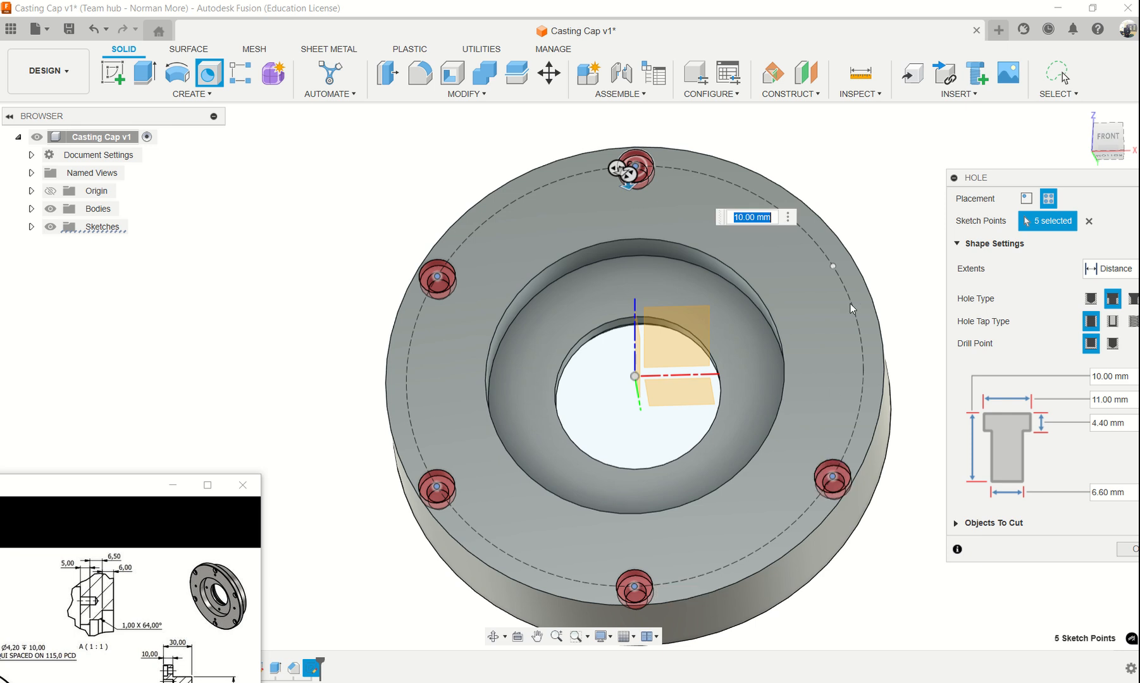
left_click(833, 267)
Step: Complete the six holes with 10 mm depth, 11 mm counterbore diameter, 4.4 mm counterbore depth and 6.6 mm hole diameter
left_click_drag(1018, 174, 962, 100)
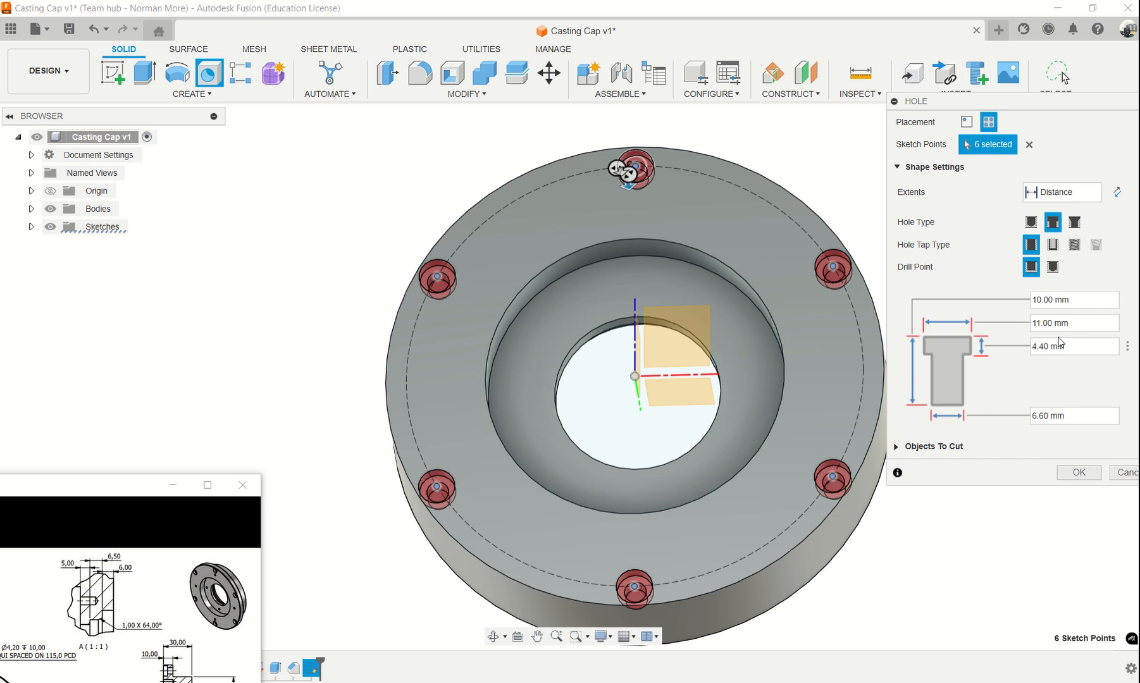
left_click(1083, 294)
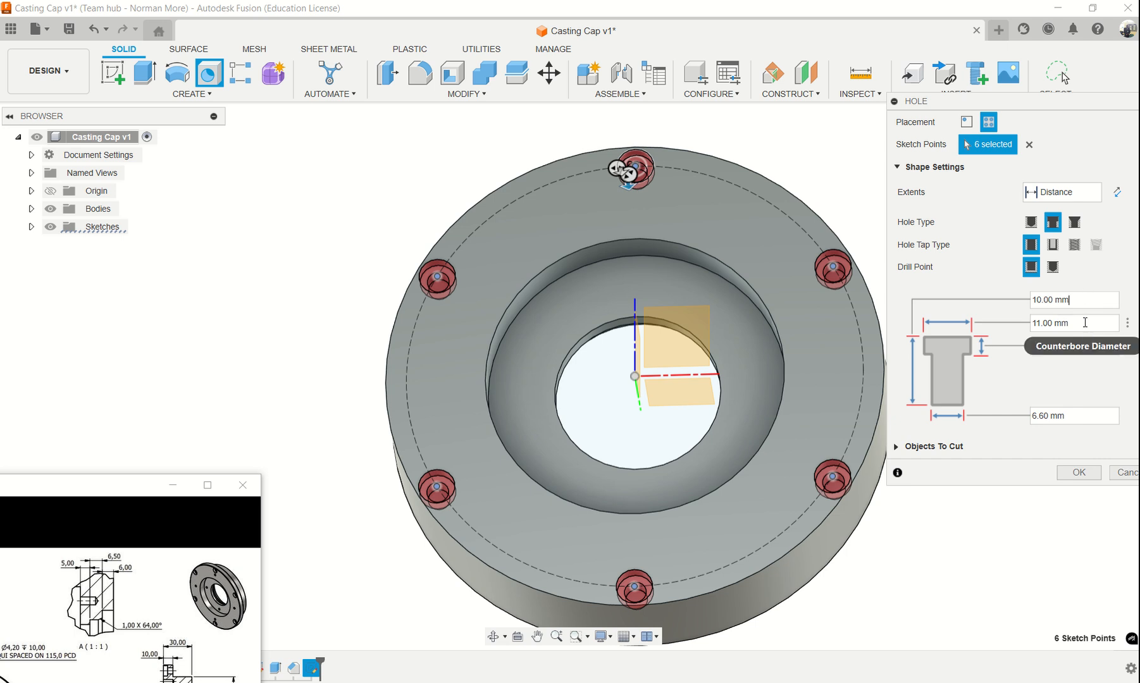
left_click(1084, 323)
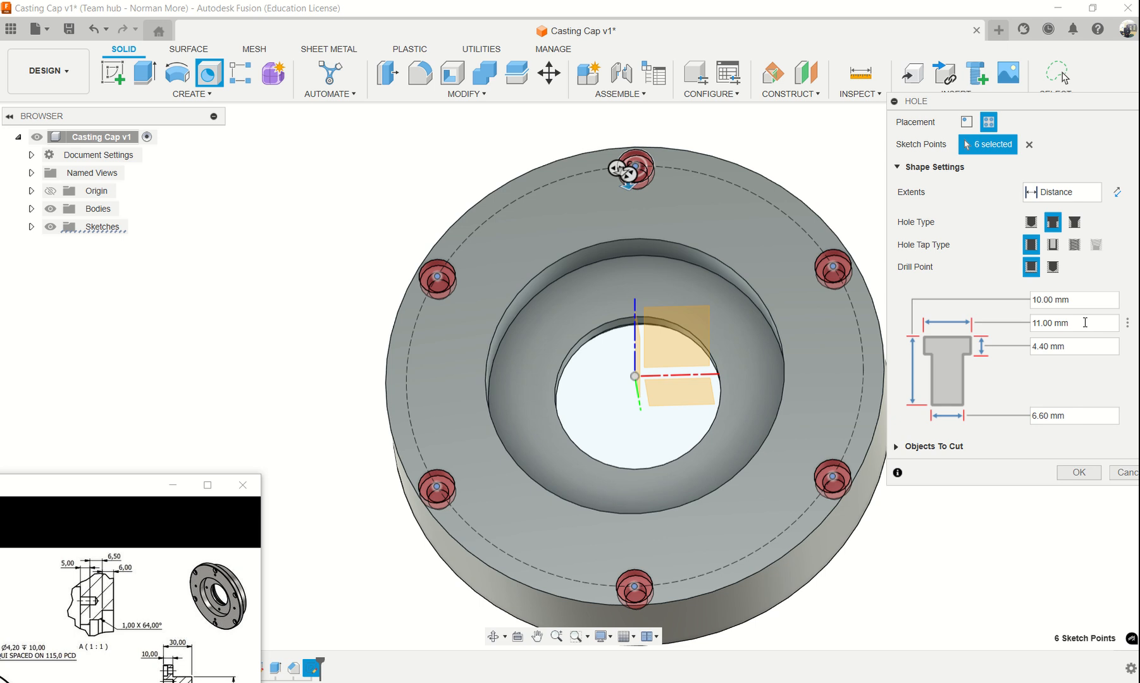
left_click(1086, 344)
left_click(1088, 418)
left_click(1076, 473)
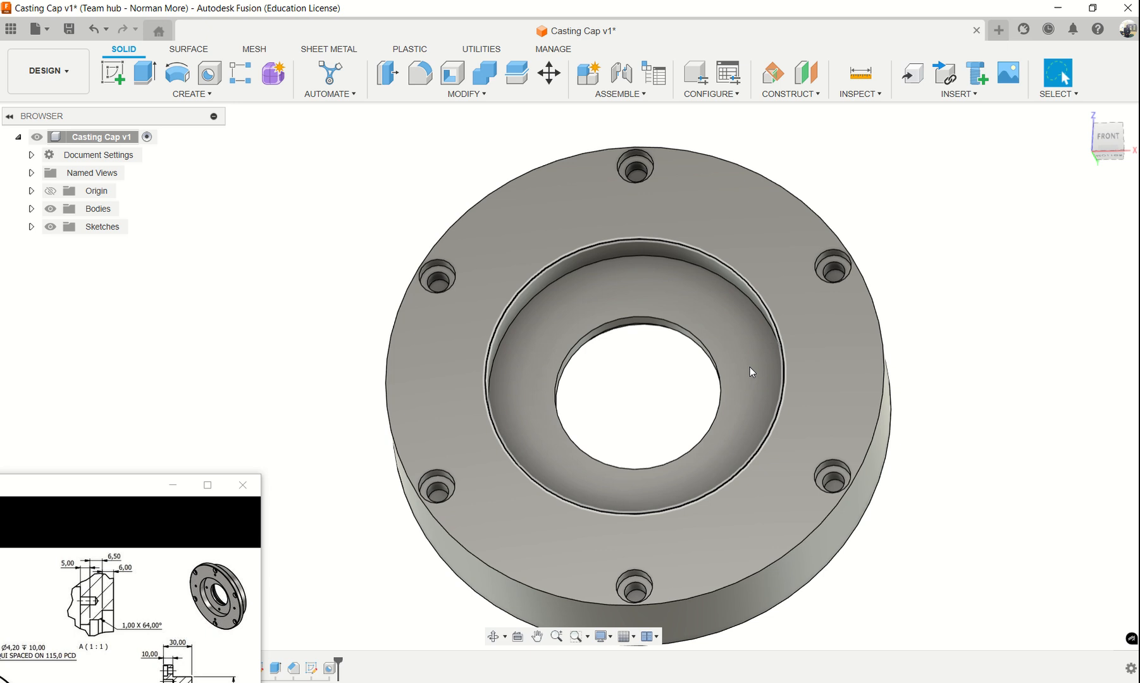
Step: Sketch a 115 mm diameter circle centred on the origin on the front annular face of the disc
left_click(710, 219)
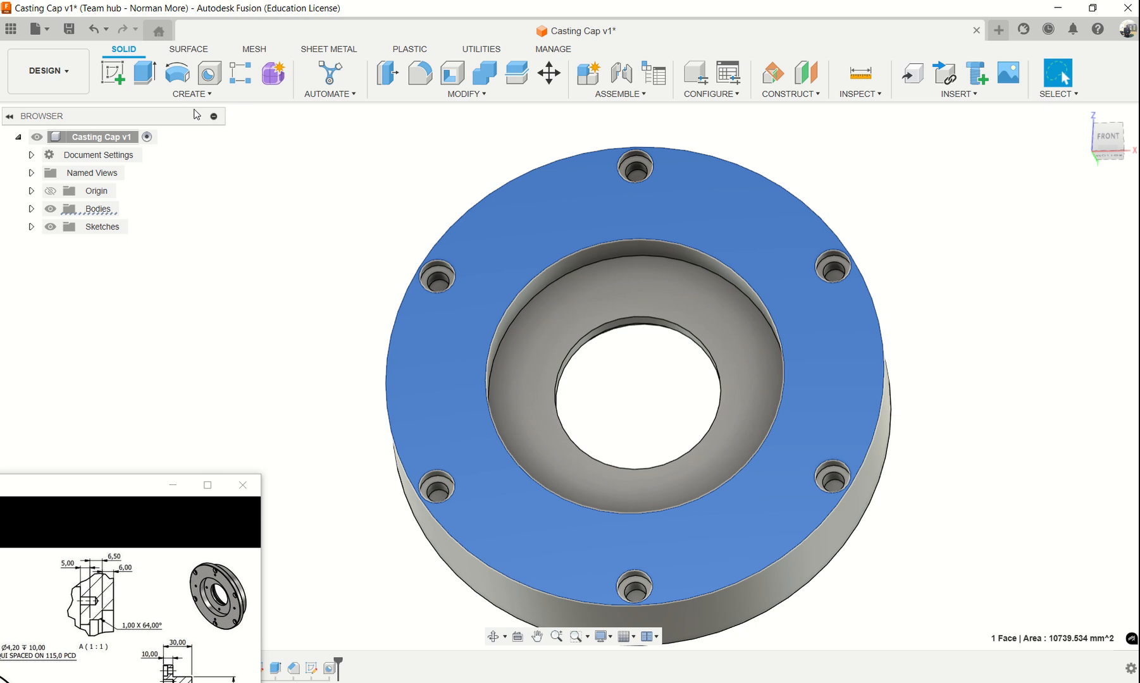
left_click(105, 76)
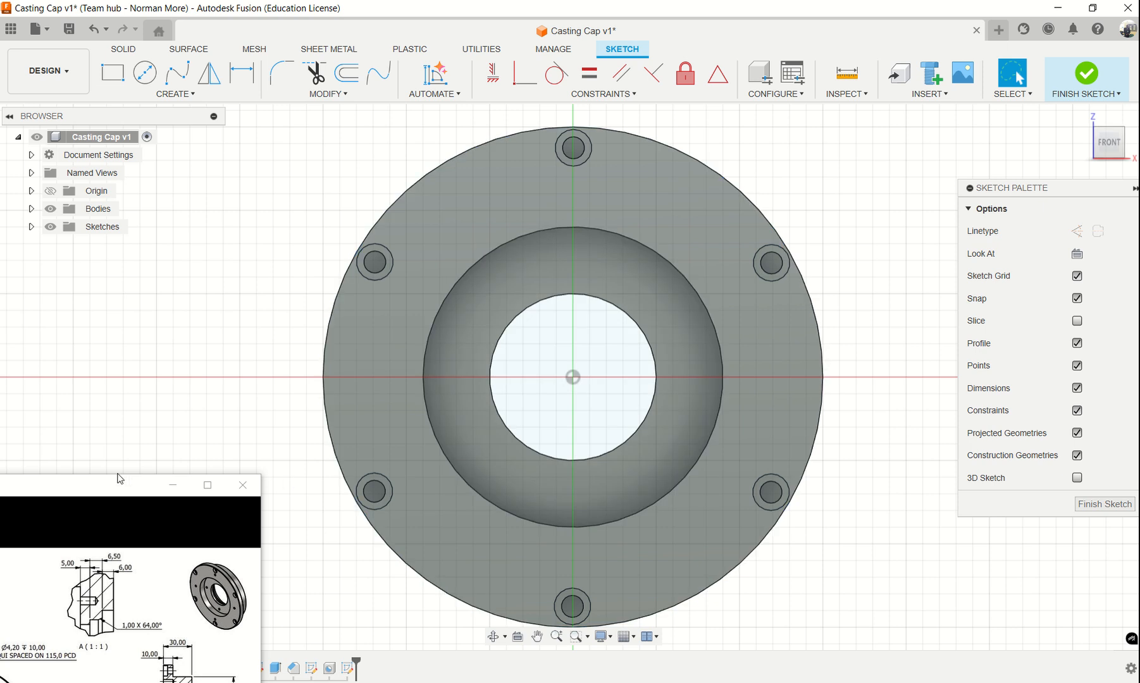
left_click_drag(100, 491, 147, 148)
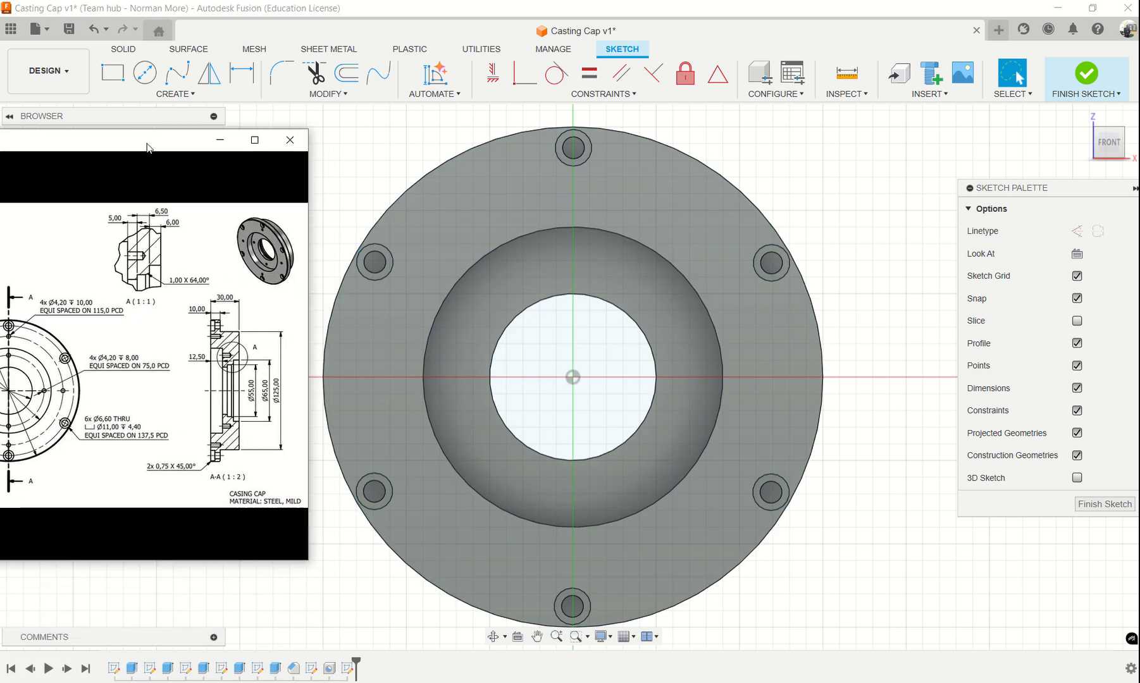
mouse_move(66, 320)
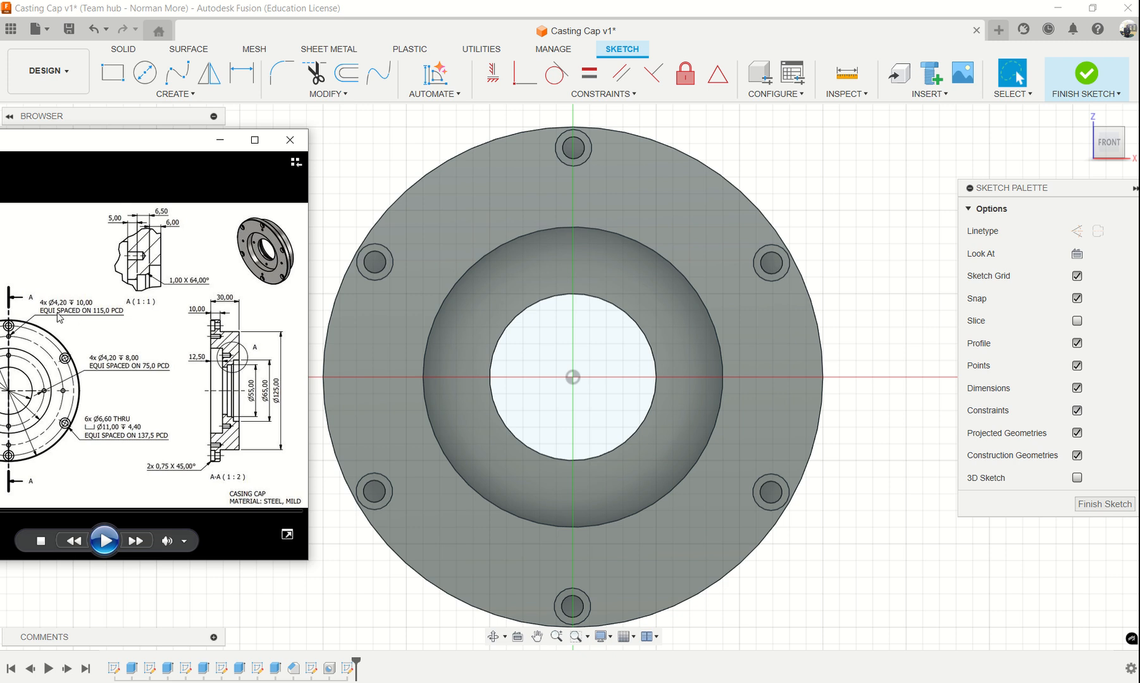
left_click(145, 72)
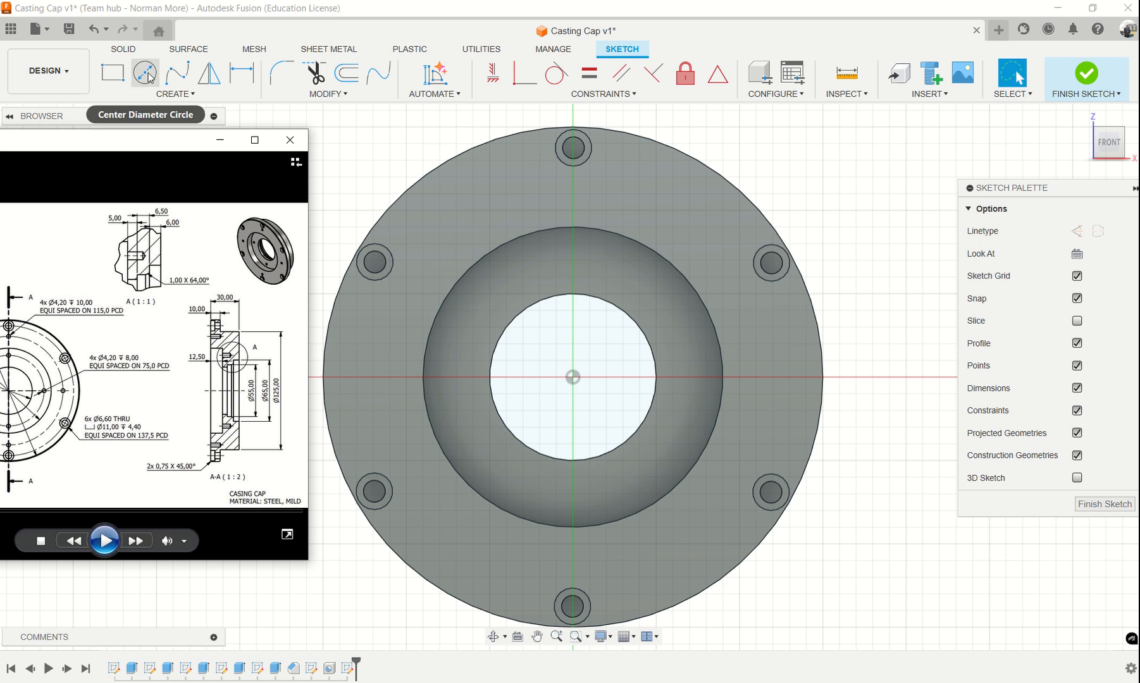
left_click(573, 378)
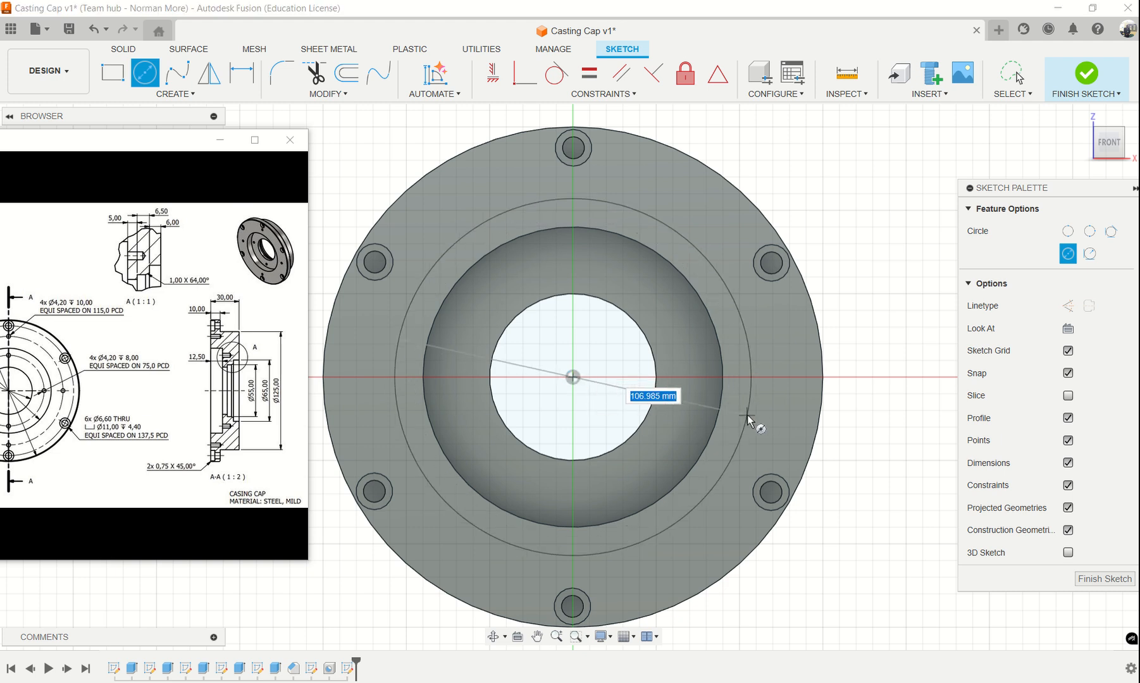
type("115")
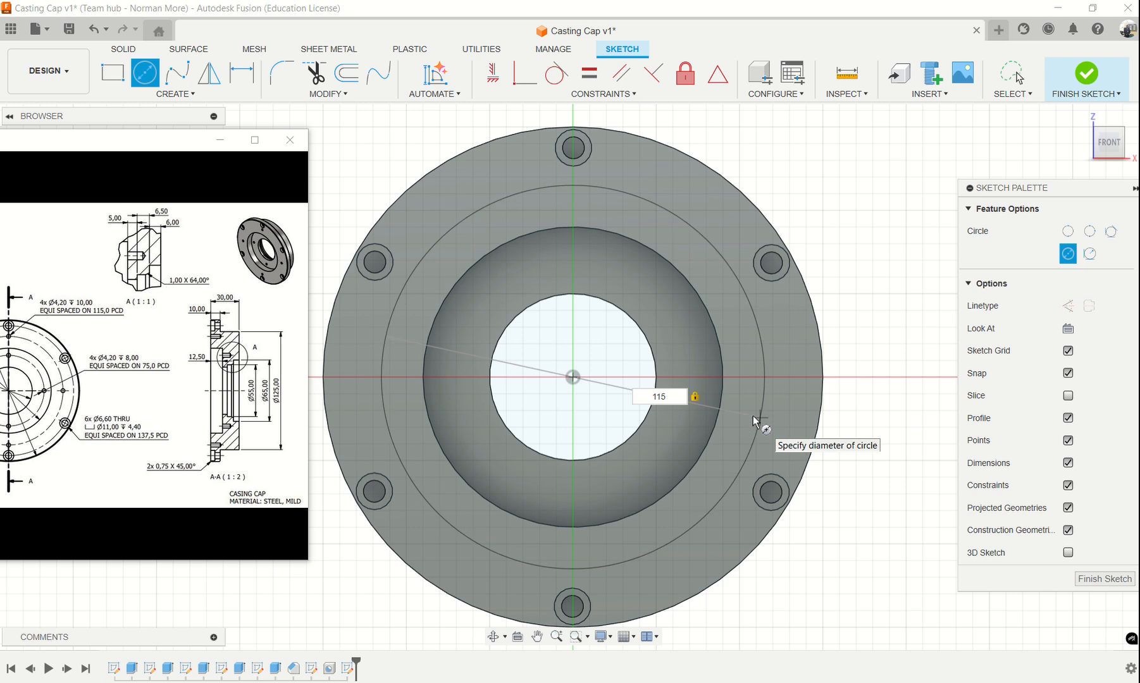
key("Return")
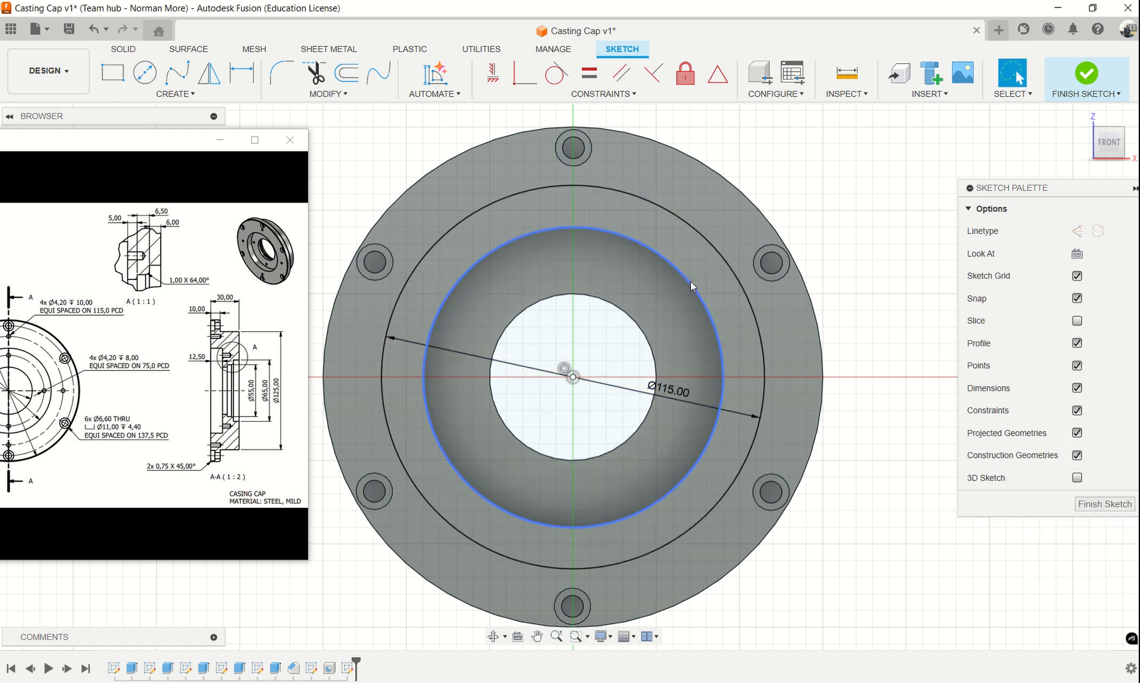
Step: Draw a 4.2 mm diameter circle where the 115 mm circle crosses the vertical axis above the origin
left_click(150, 75)
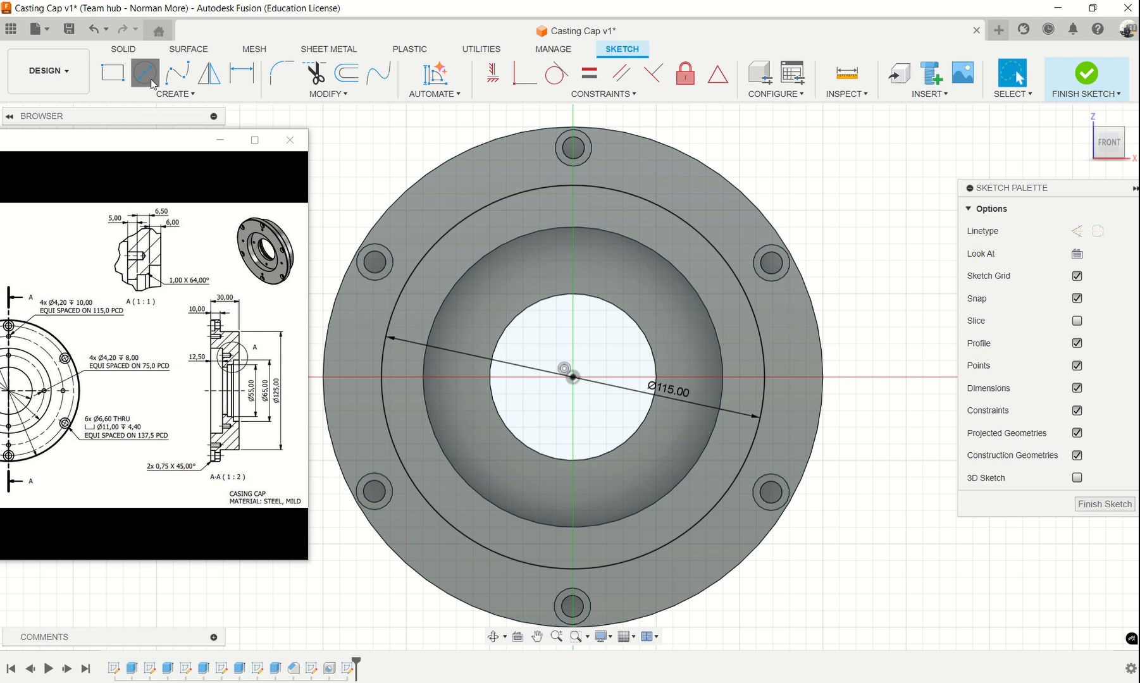
left_click(573, 187)
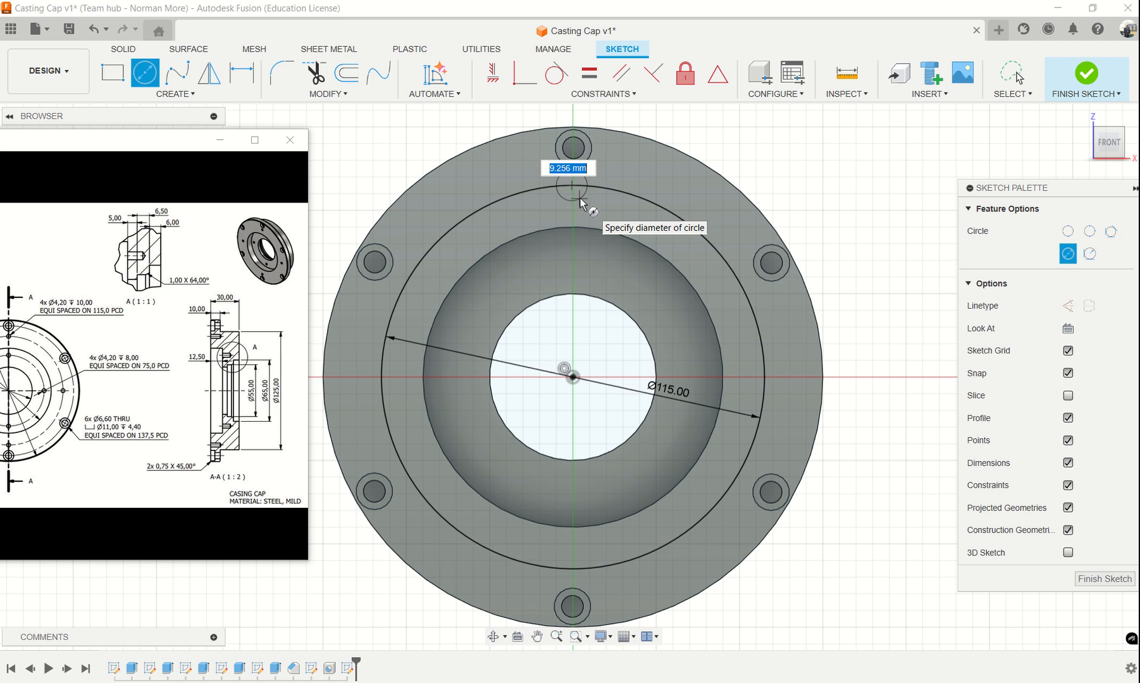
type("4.2")
key("Return")
key("Escape")
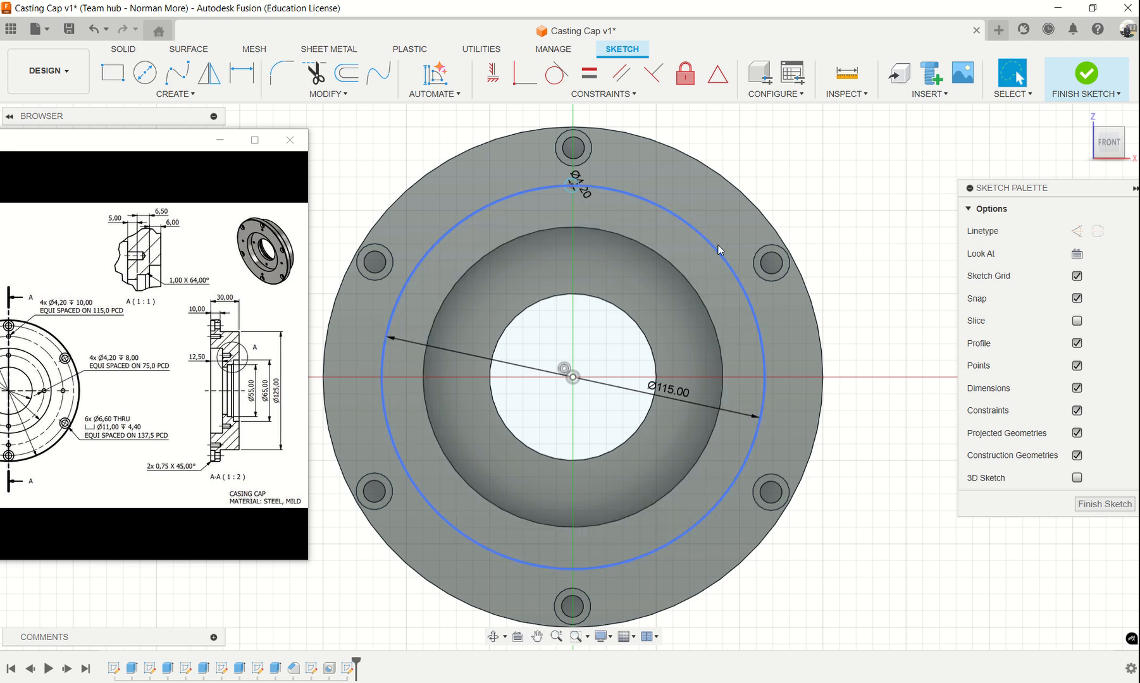
Step: Convert the 115 mm circle to construction geometry
left_click(715, 251)
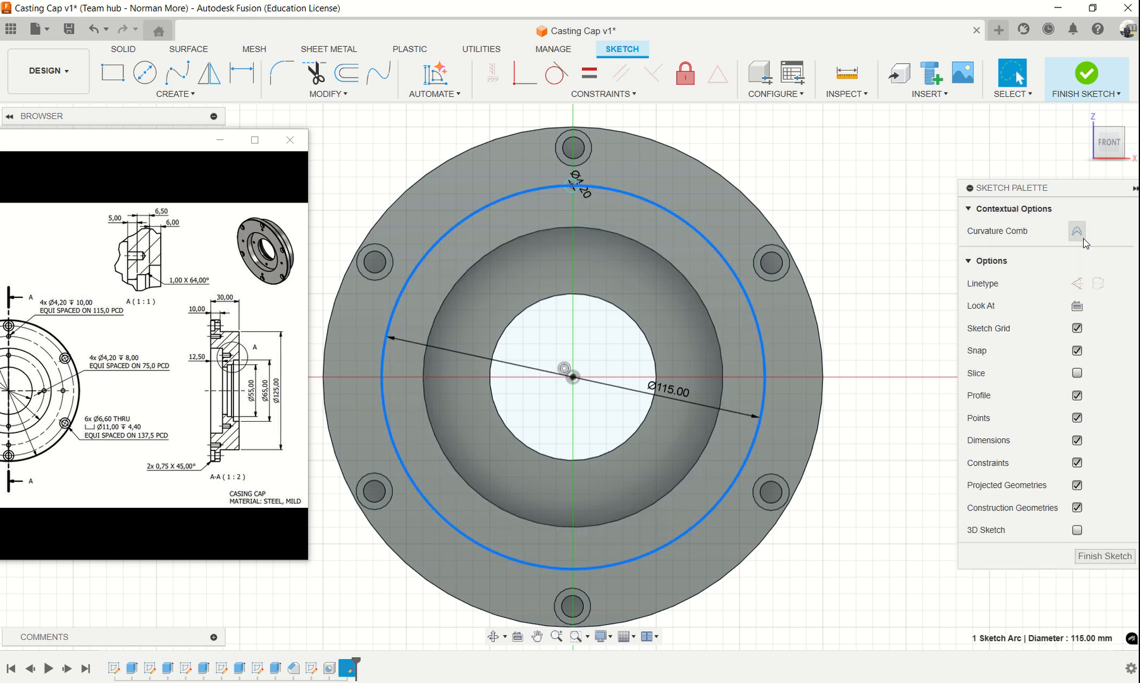
left_click(1076, 283)
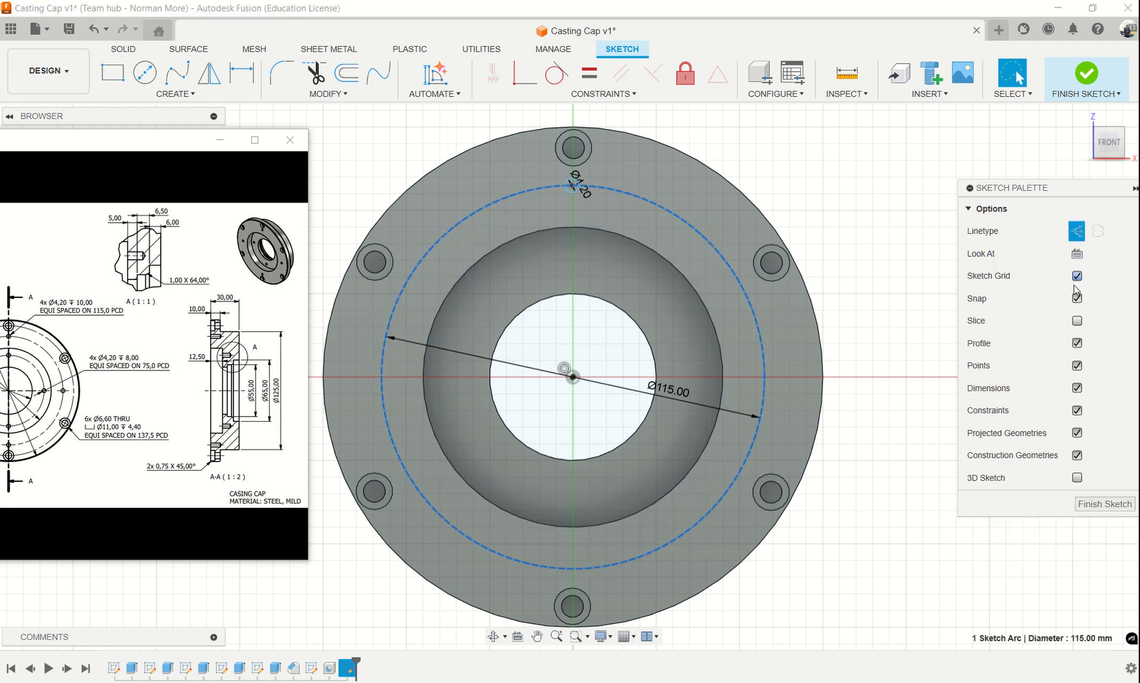
left_click(855, 347)
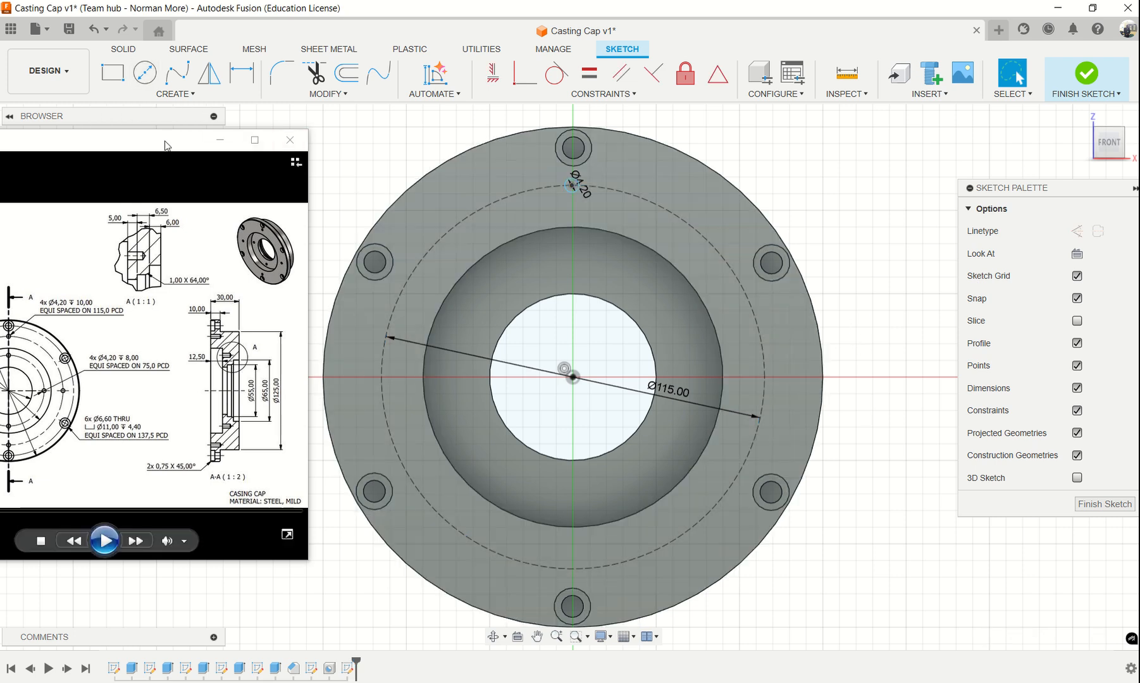
Step: Circular-pattern the 4.2 mm circle's centre point around the 115 mm circle with full distribution and a quantity of 4
left_click_drag(166, 145, 127, 531)
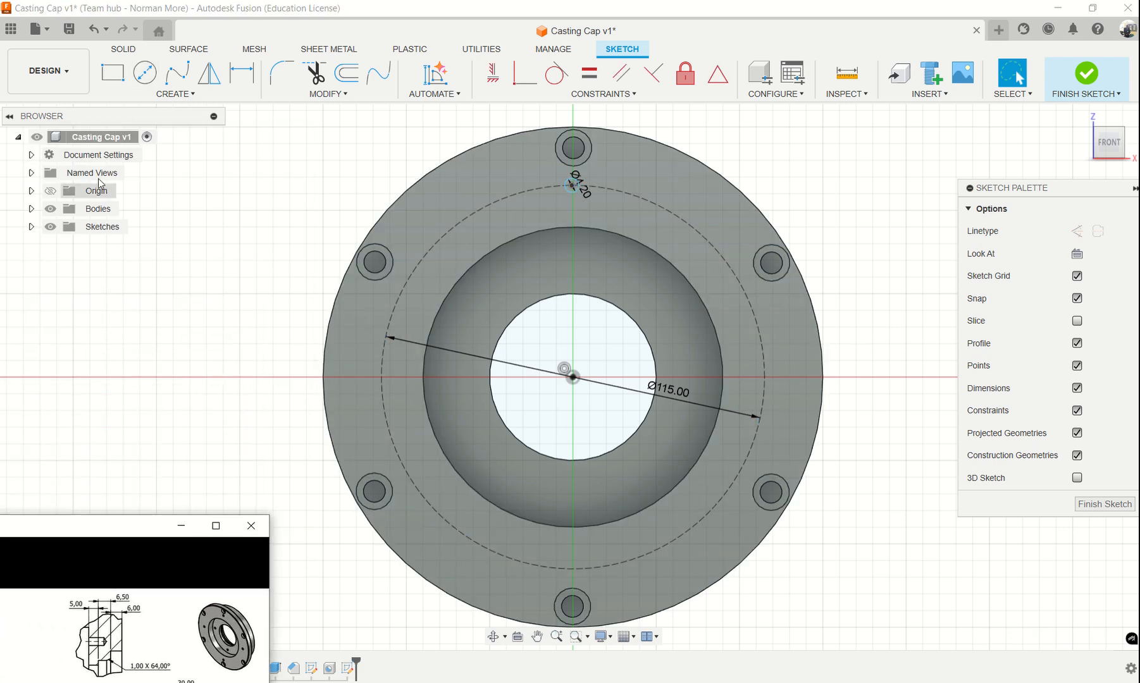
left_click(176, 94)
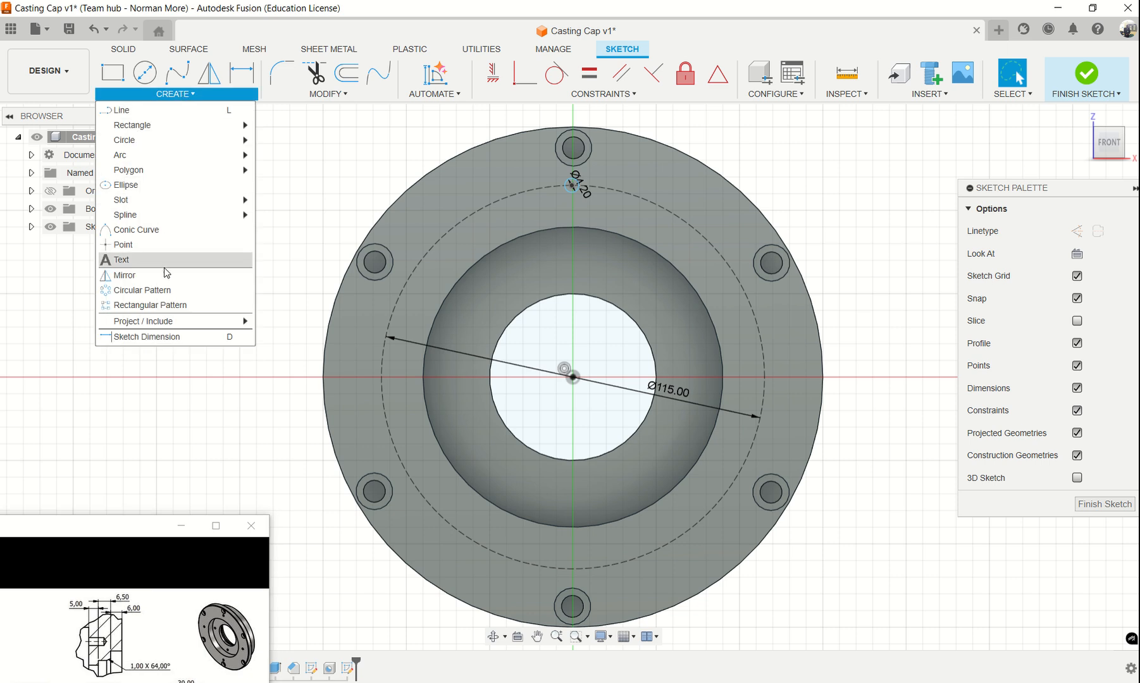
left_click(164, 291)
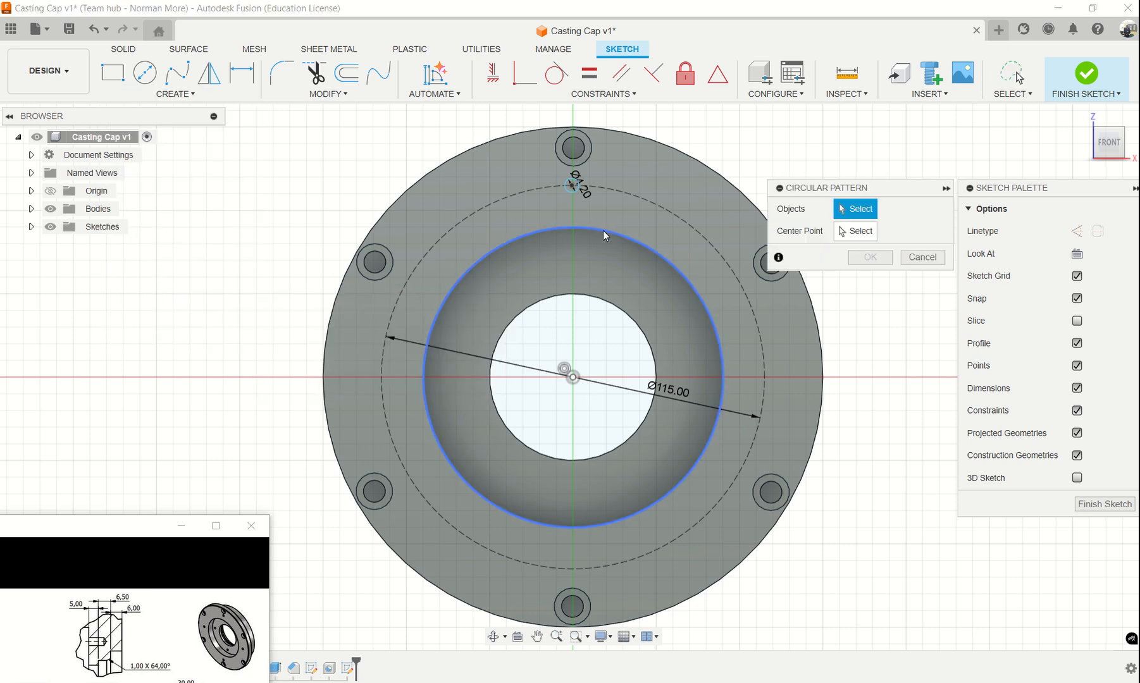
left_click(572, 185)
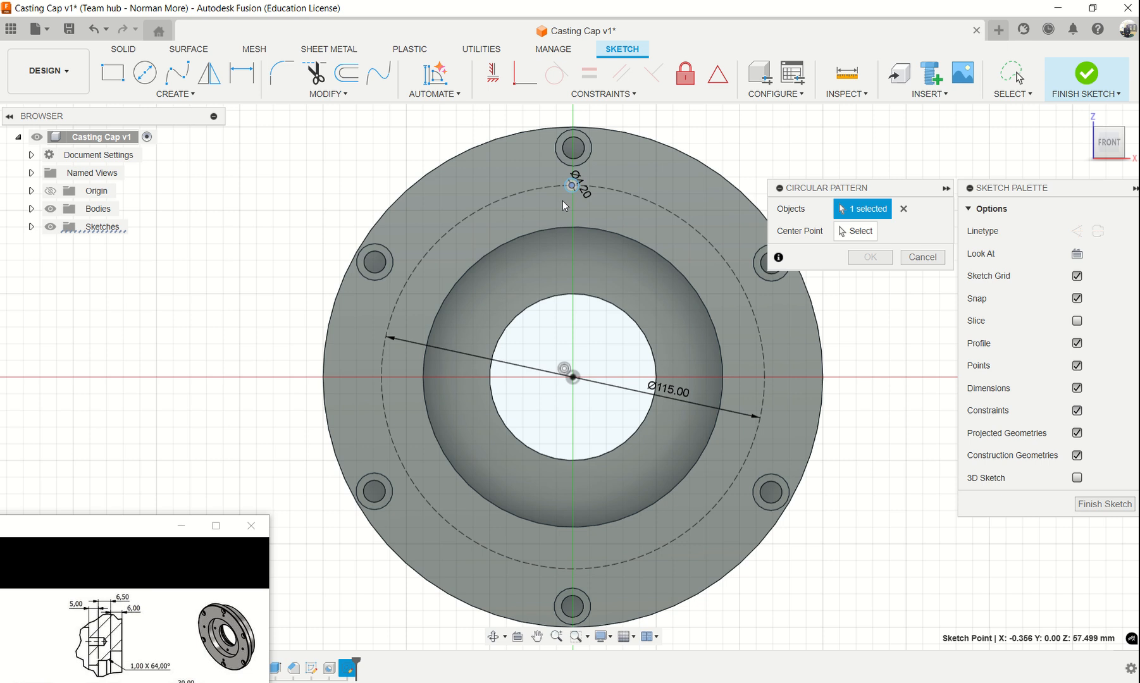
left_click(851, 231)
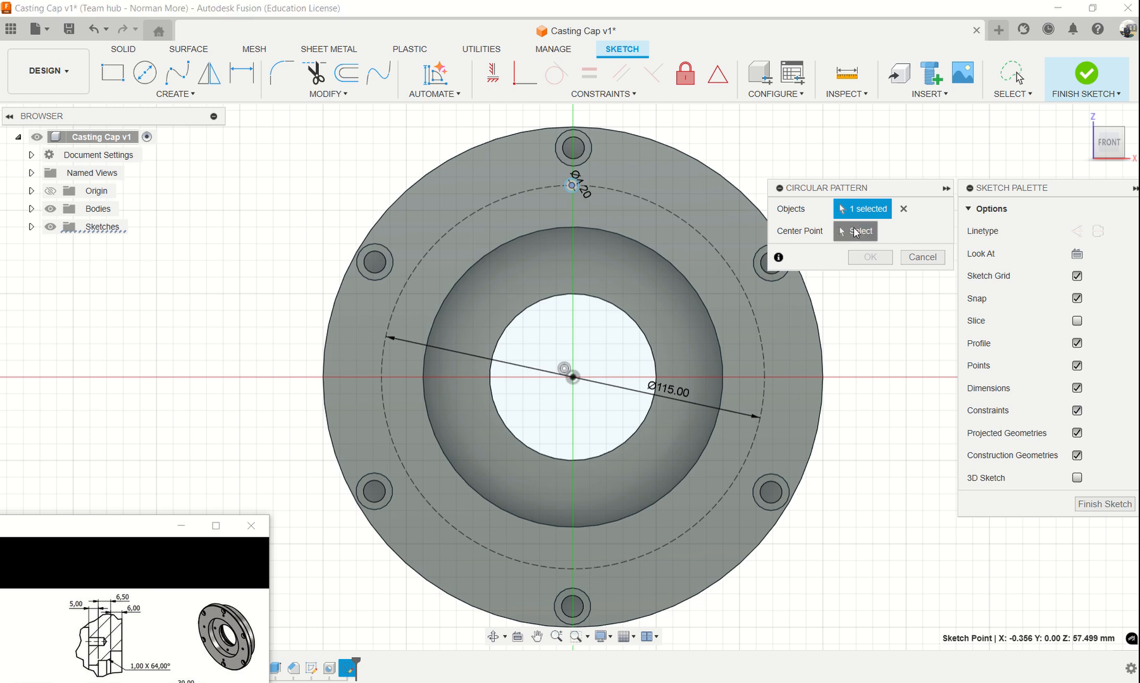
left_click(762, 354)
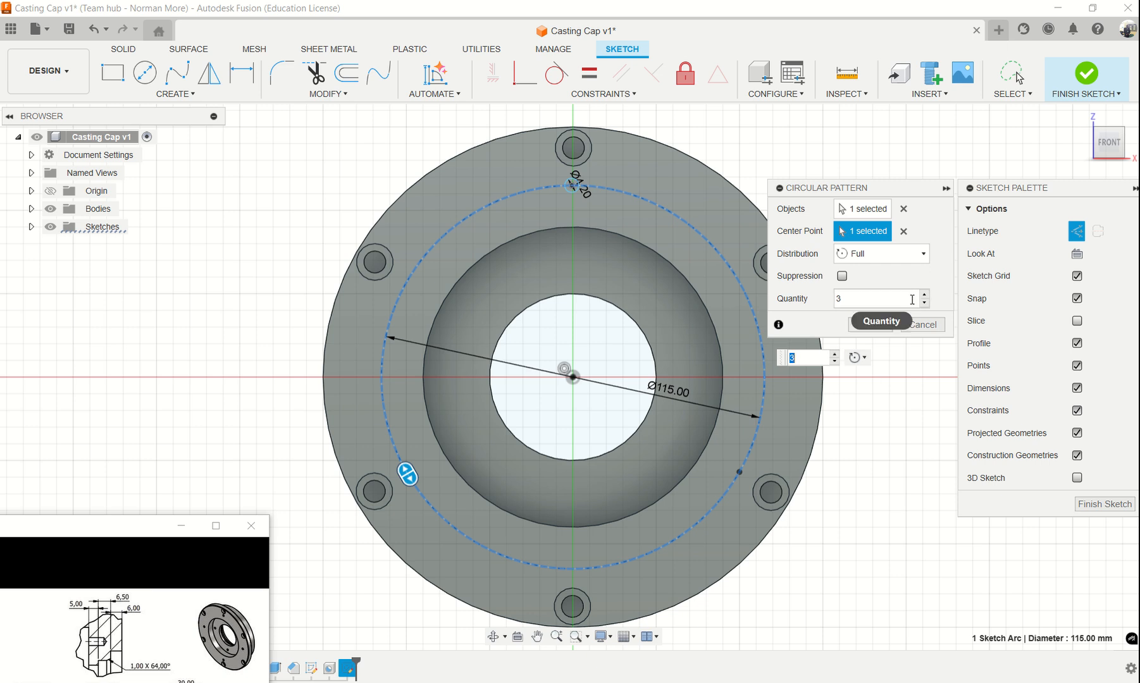
key("Tab")
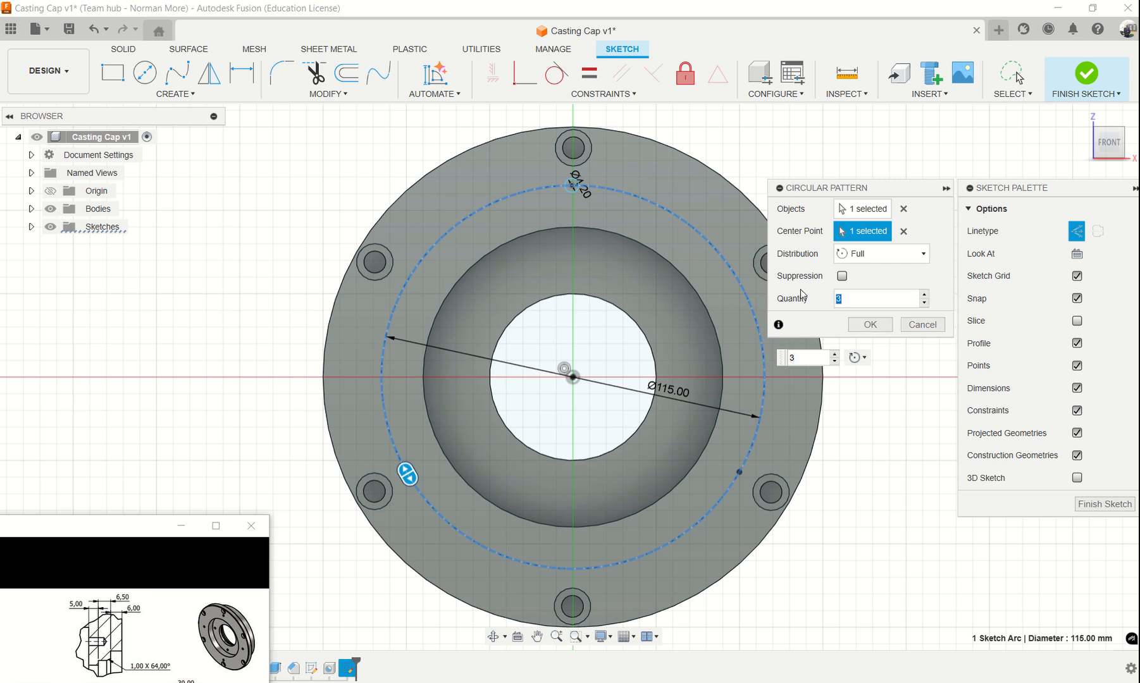
type("4")
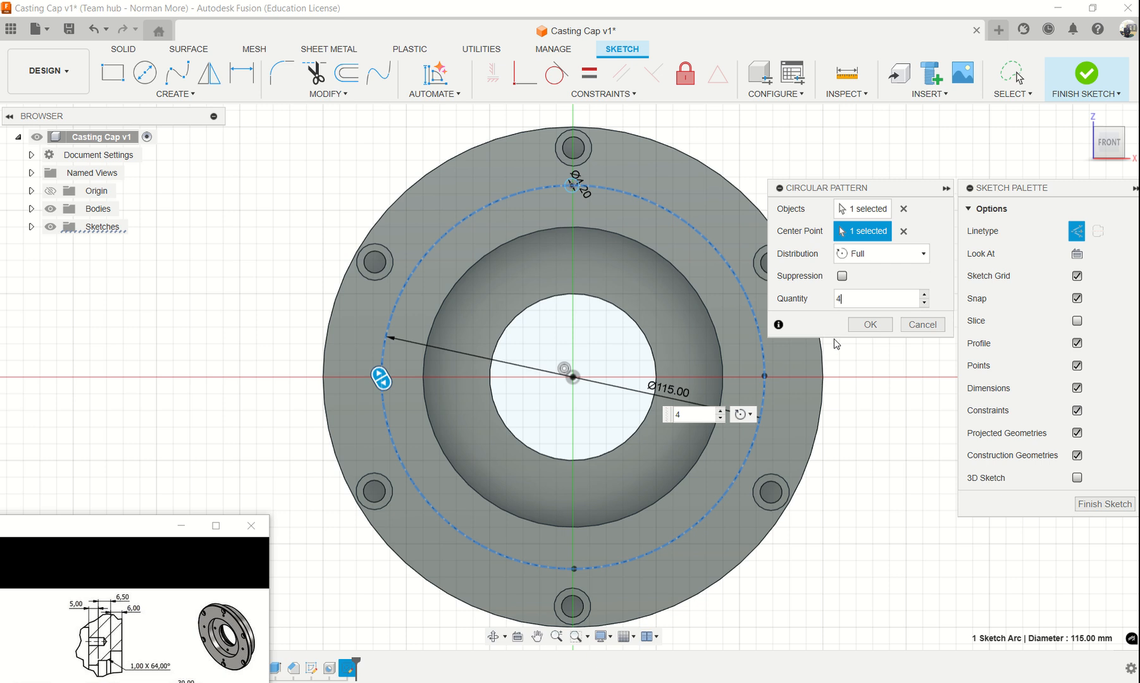
left_click(870, 325)
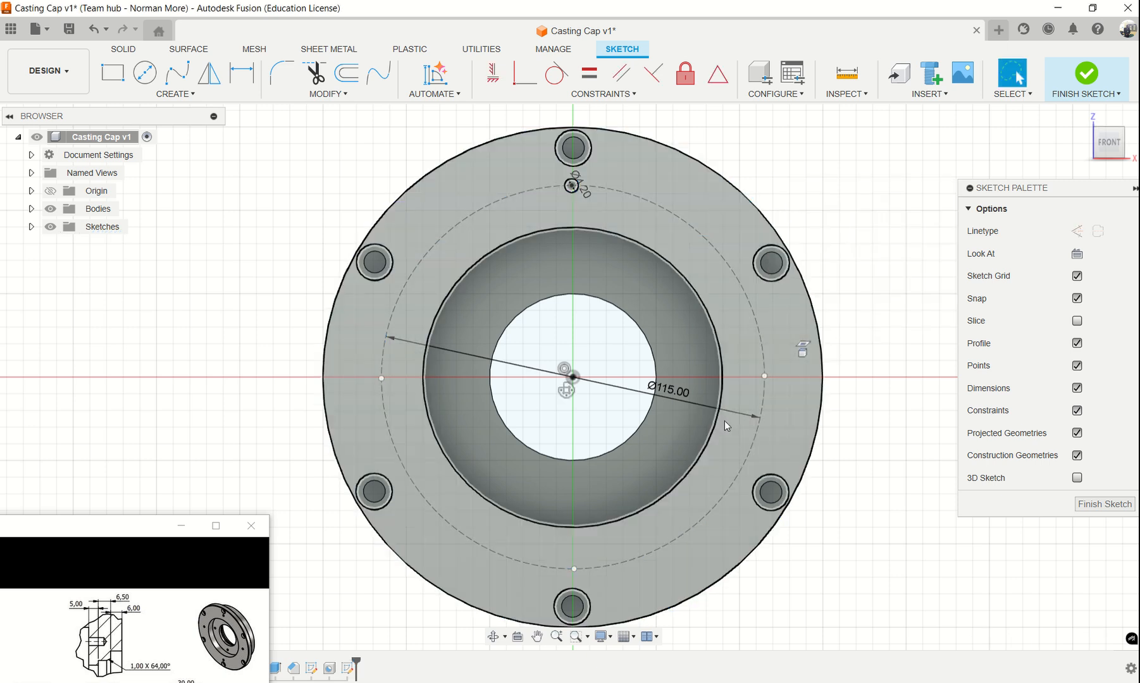
left_click(329, 670)
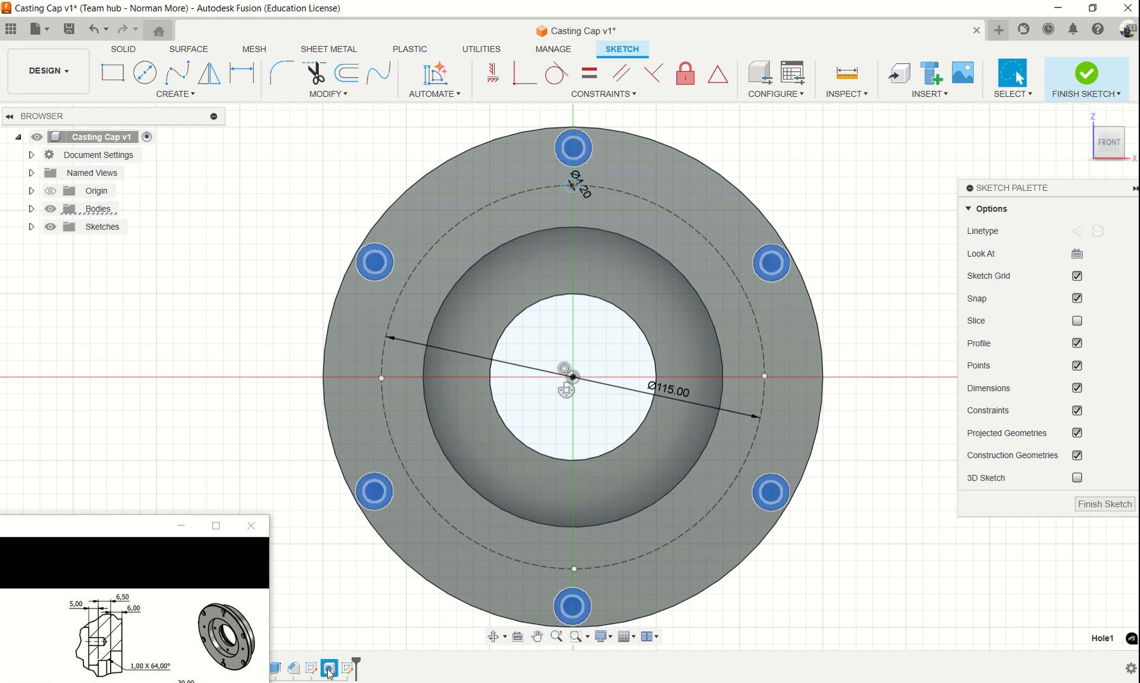
right_click(329, 670)
left_click(490, 667)
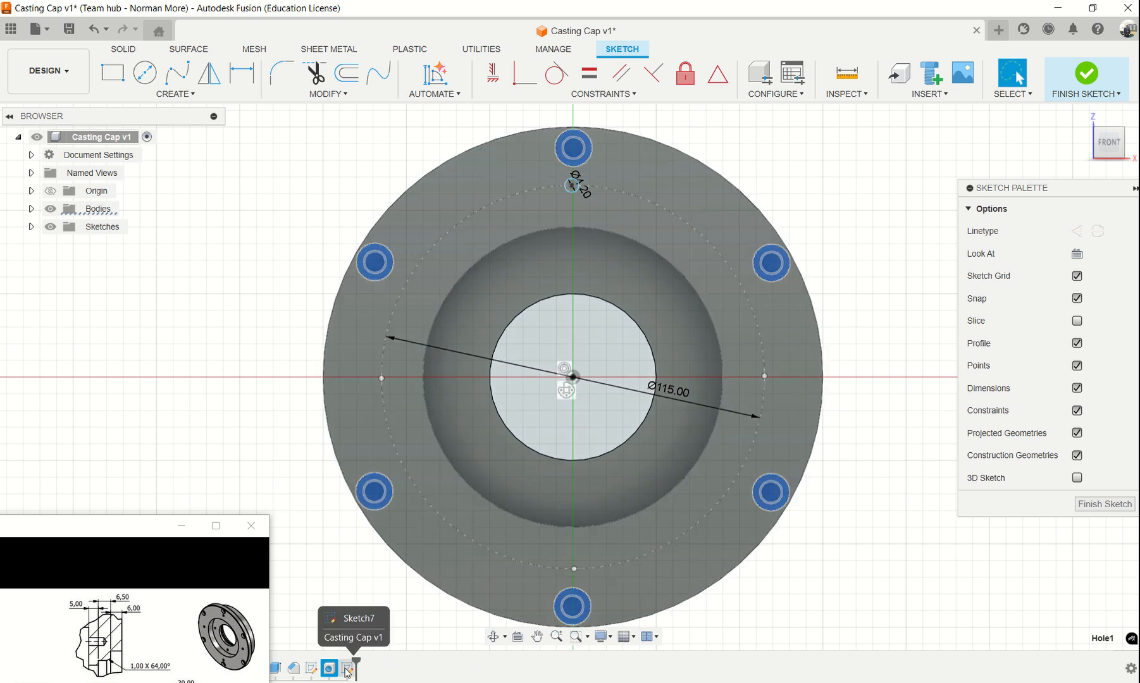
left_click(349, 667)
left_click(861, 324)
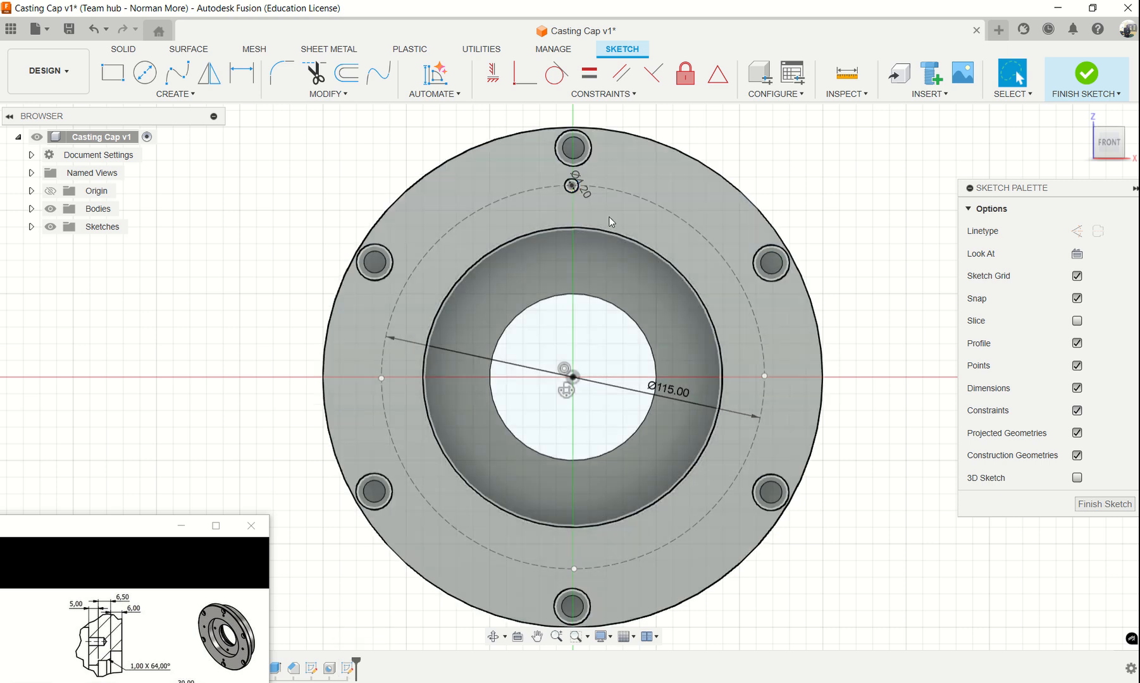
left_click(145, 73)
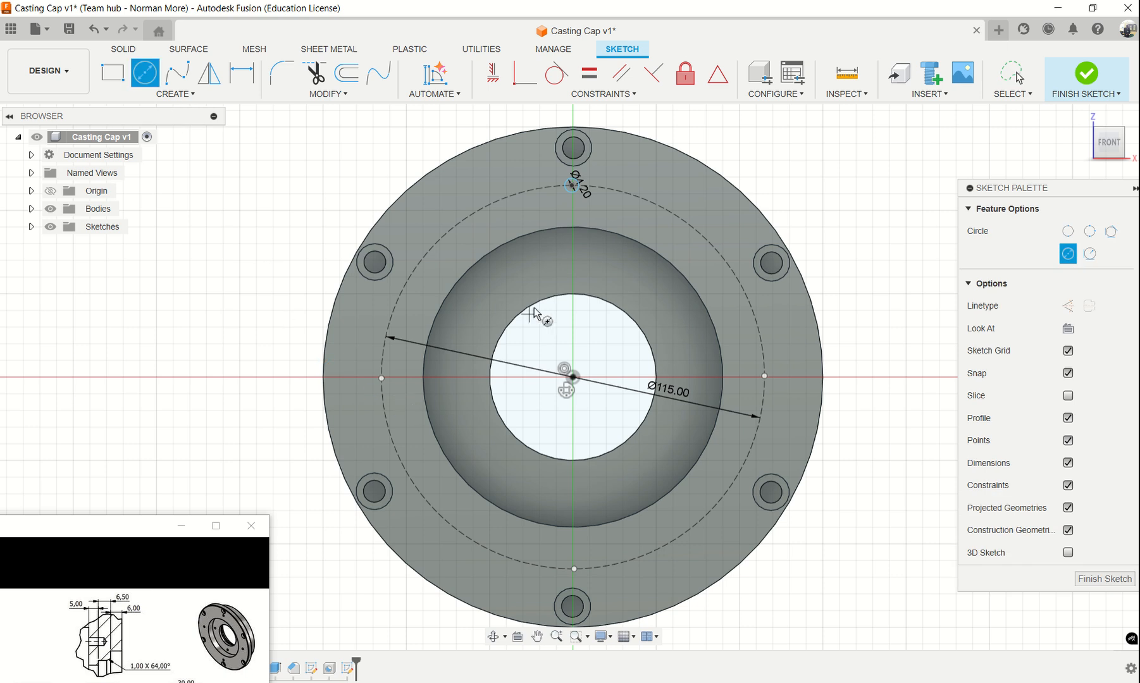
key("Escape")
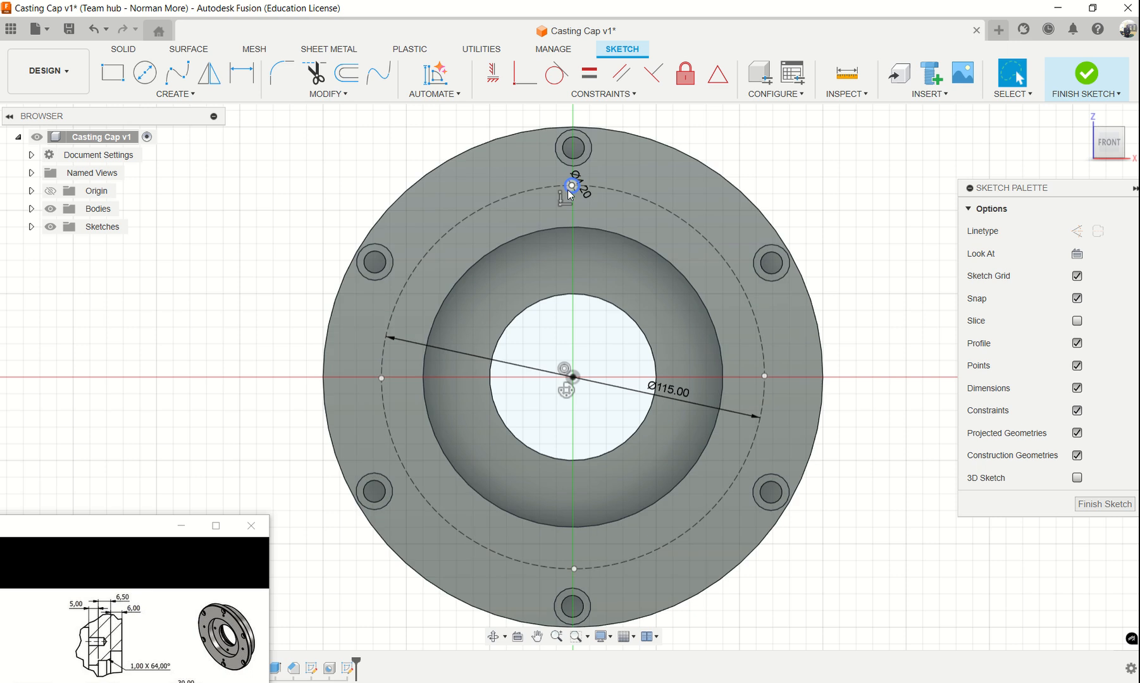
Step: Undo the centre-point circular pattern and the 115 mm circle's construction conversion, keeping the 4.2 mm circle
key("ctrl+z")
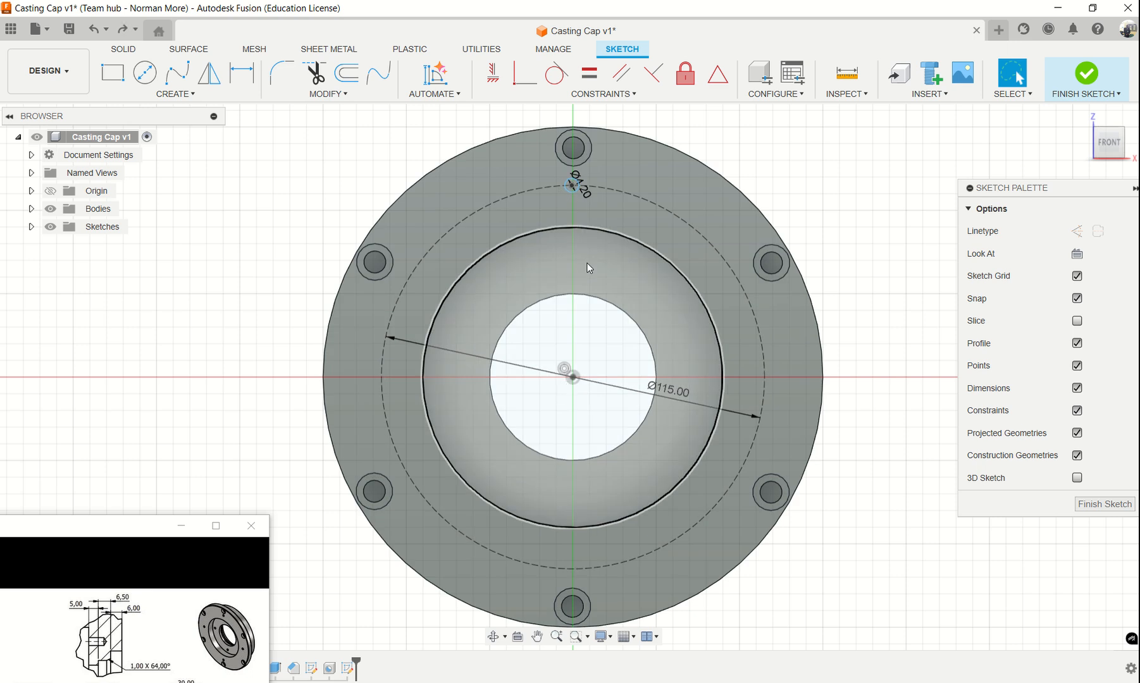
key("ctrl+z")
key("ctrl+z")
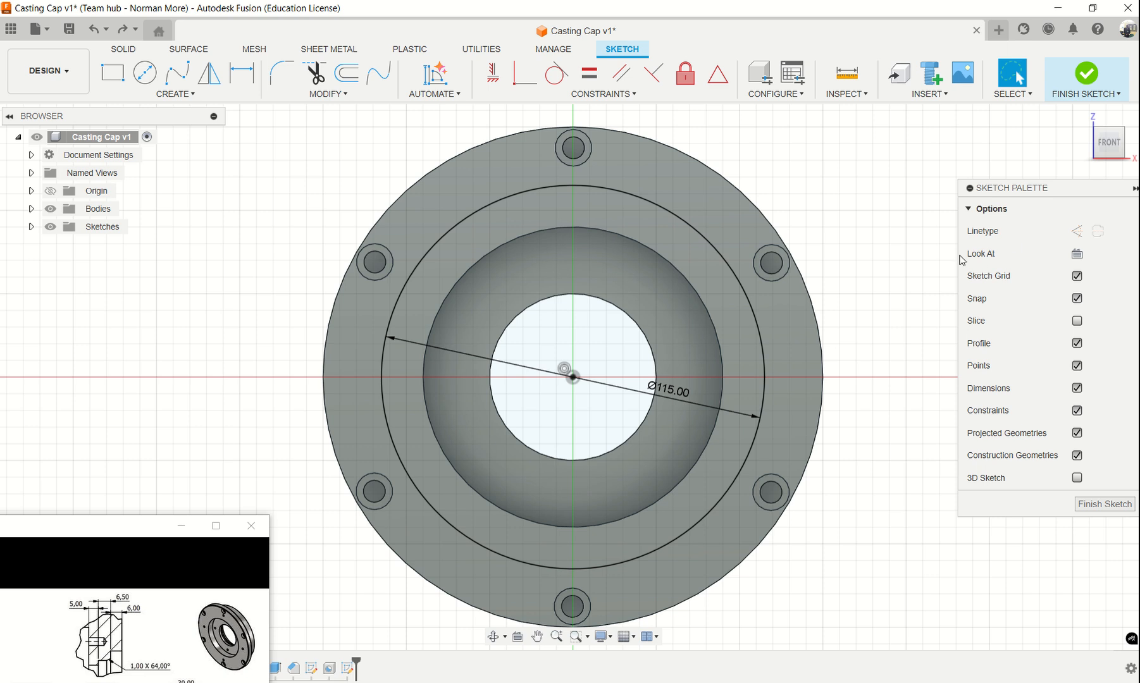
key("ctrl+y")
Step: Convert the 115 mm circle to construction geometry again
left_click(1076, 231)
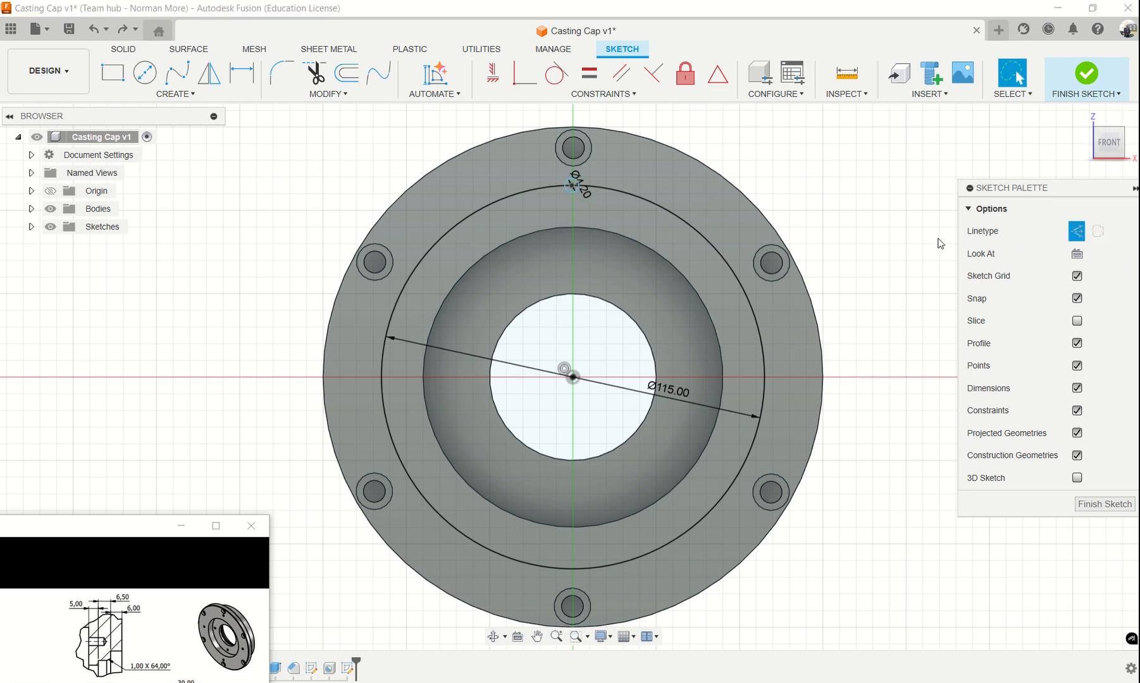
left_click(733, 272)
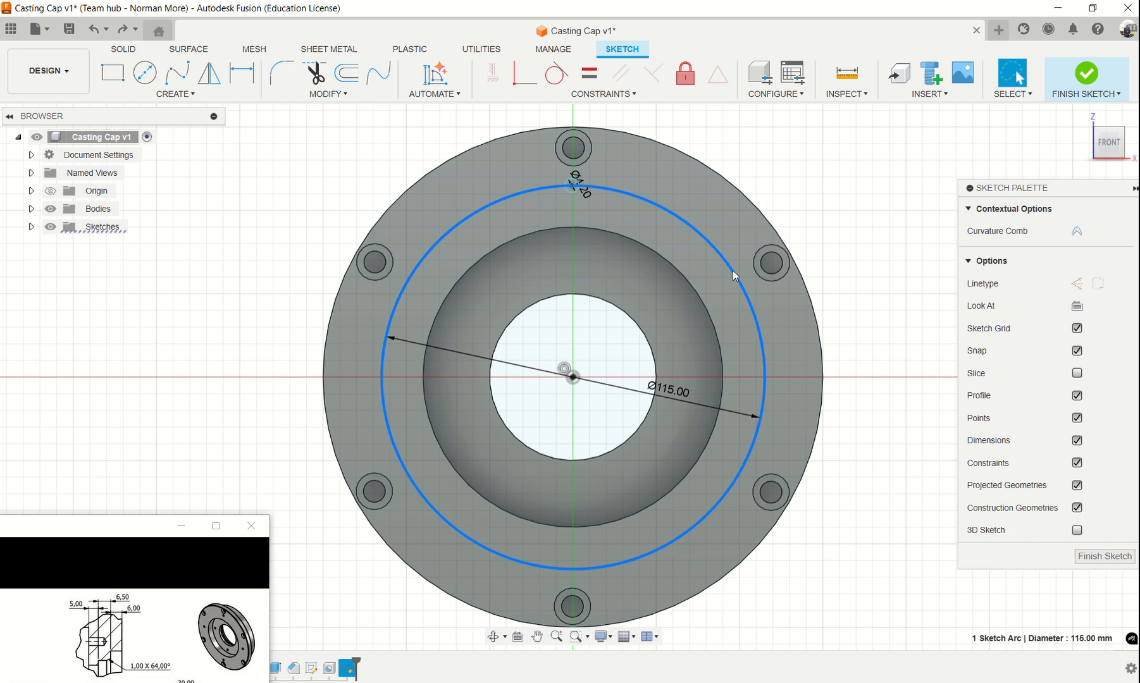
left_click(1077, 283)
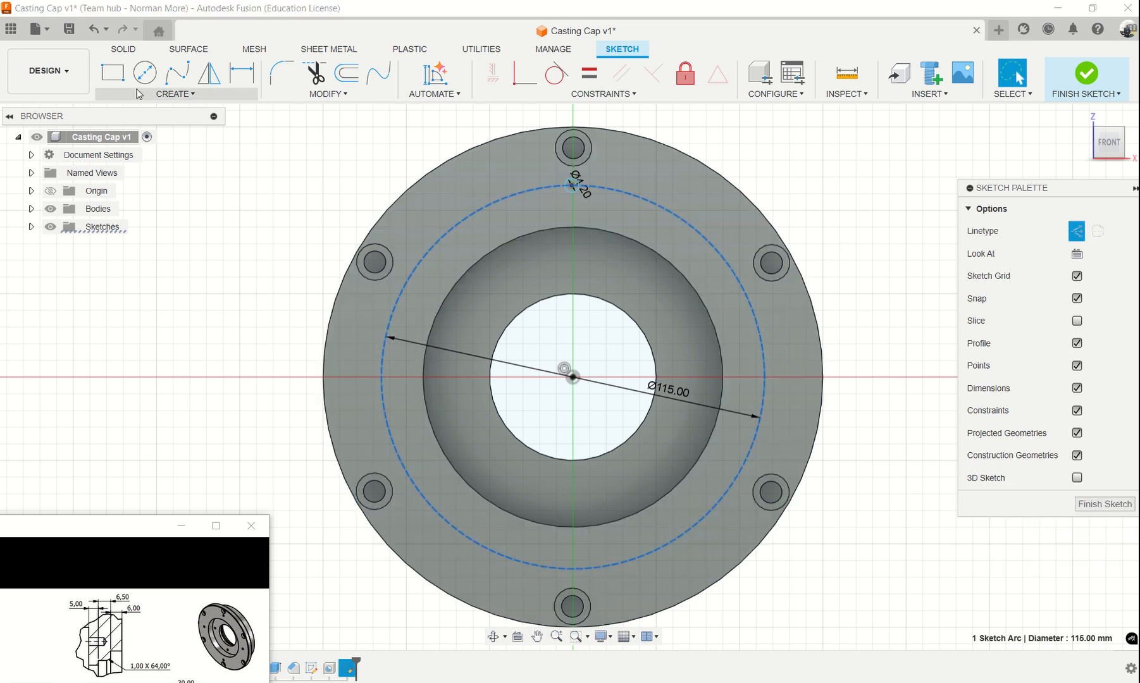
Step: Circular-pattern the 4.2 mm circle itself around the 115 mm construction circle with full distribution and a quantity of 4
left_click(174, 94)
left_click(151, 291)
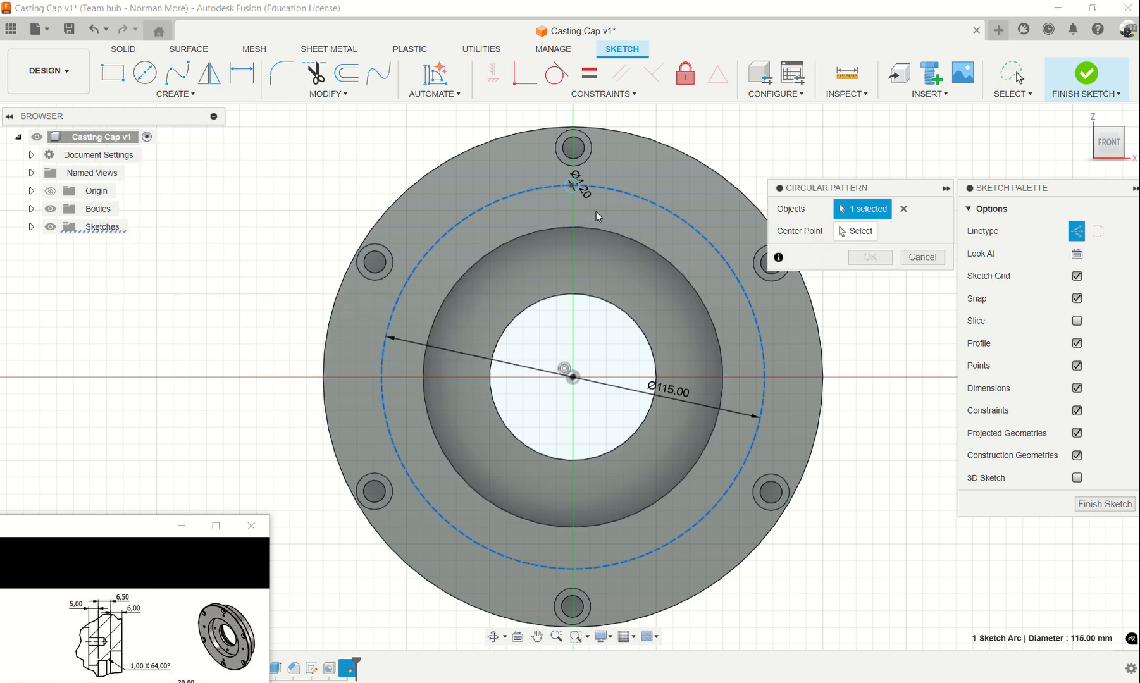
left_click(904, 209)
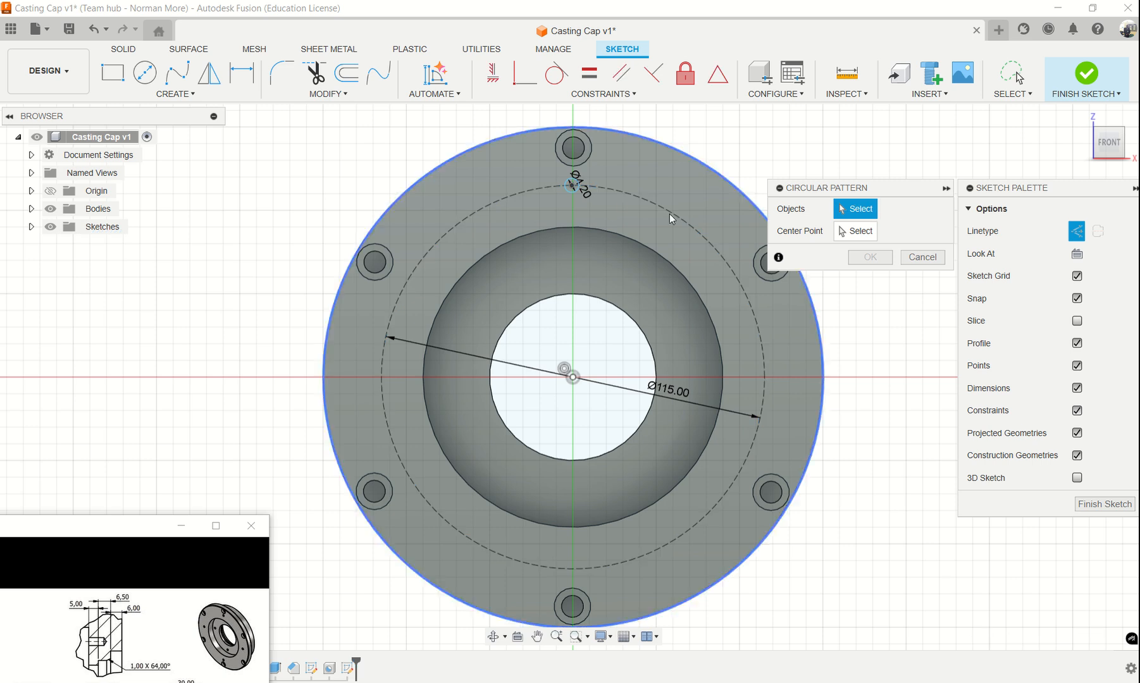
left_click(572, 190)
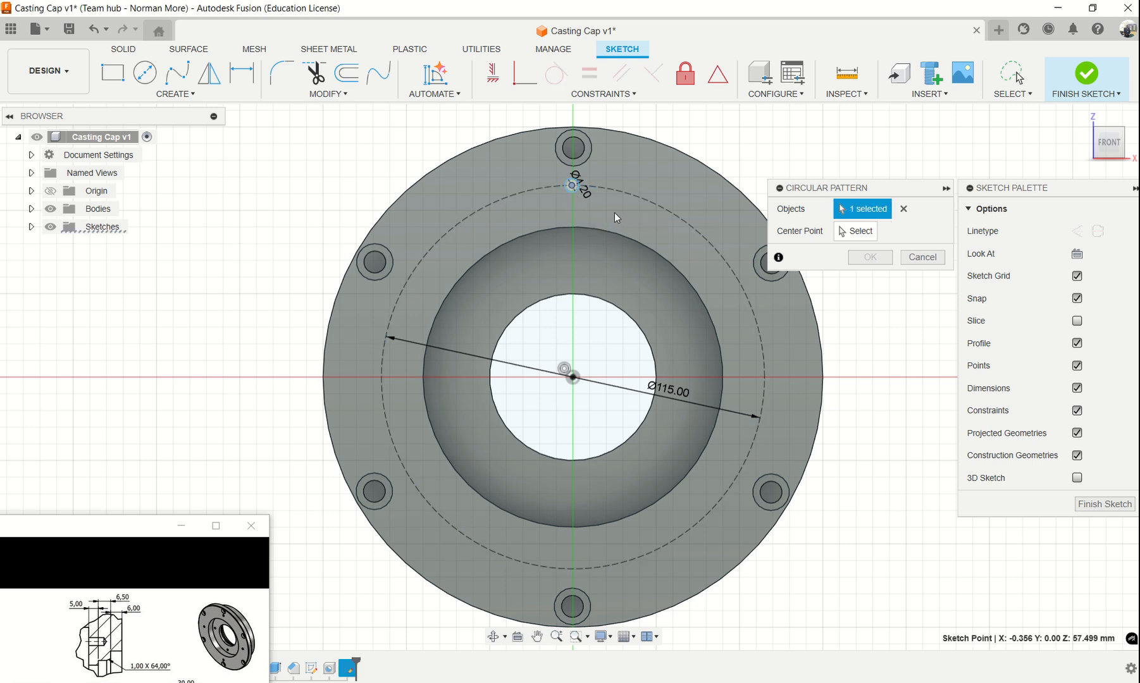
left_click(755, 325)
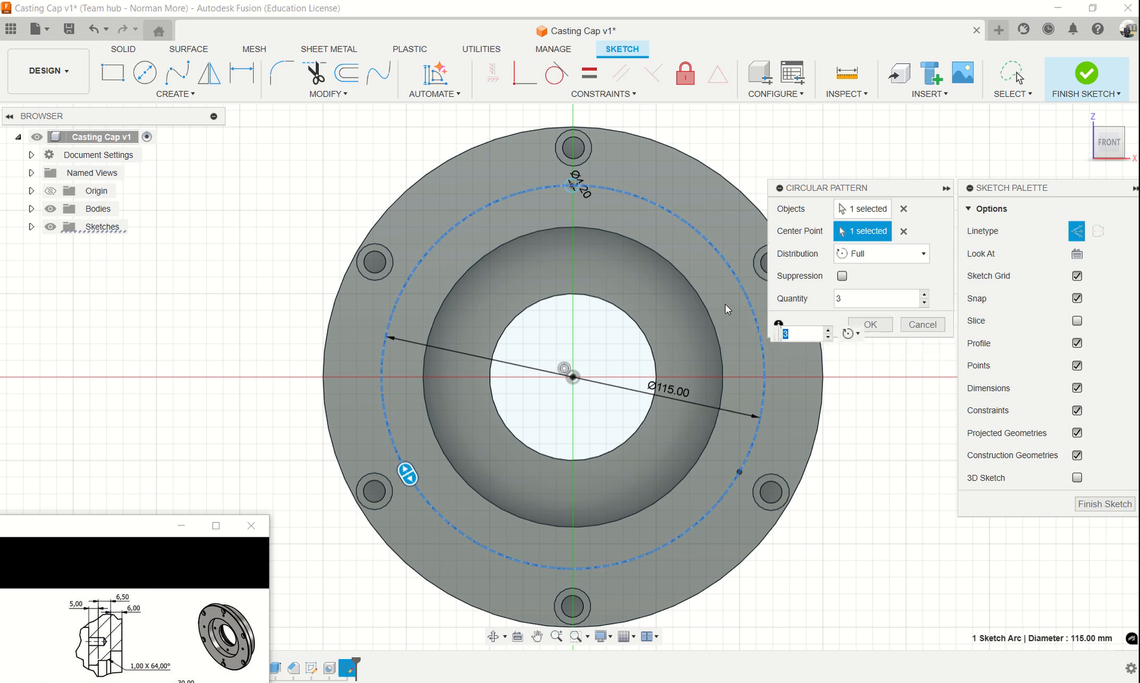
left_click(903, 209)
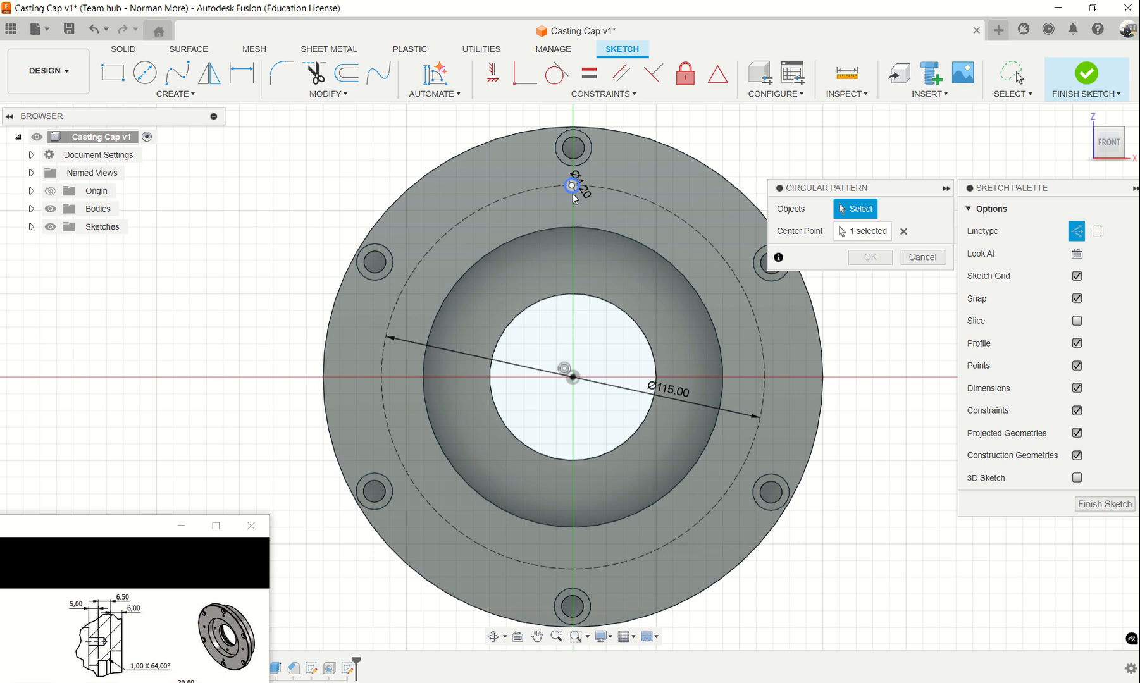
scroll(572, 201, "up", 3)
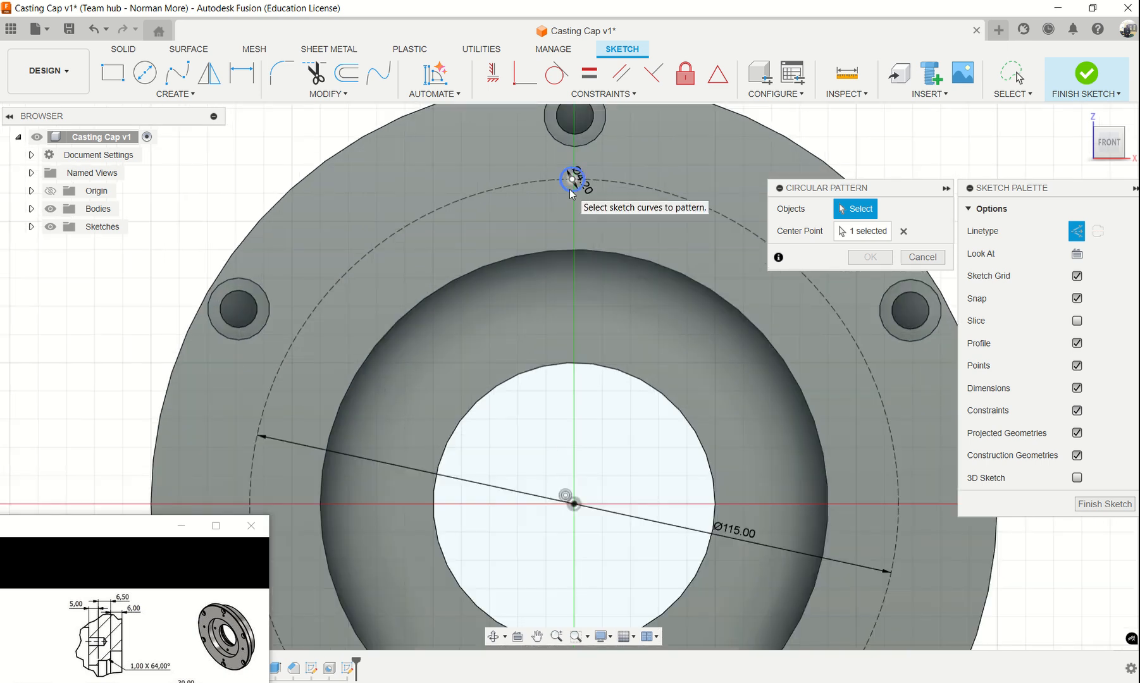
left_click(569, 192)
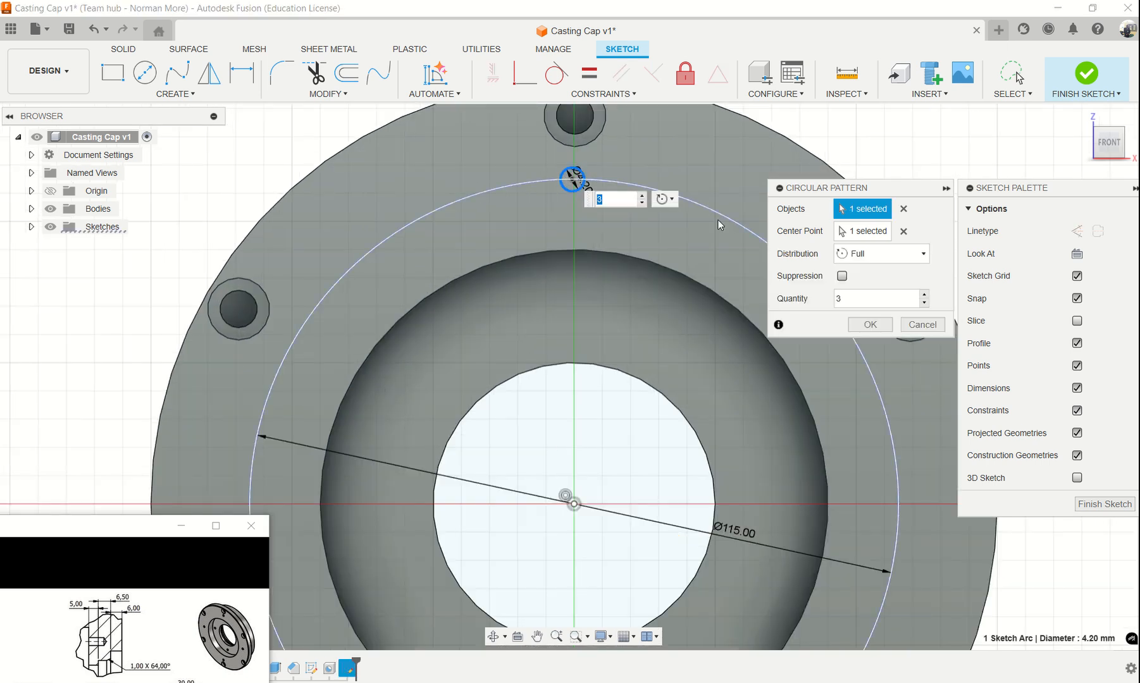
scroll(709, 222, "down", 3)
scroll(700, 221, "down", 2)
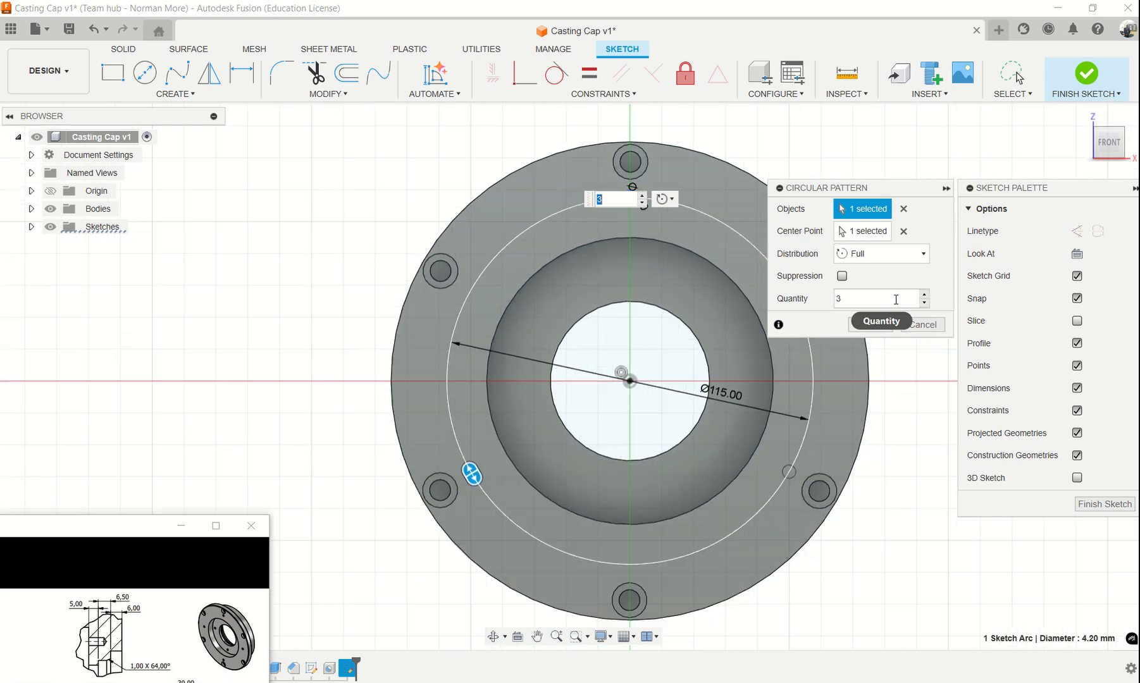
type("4")
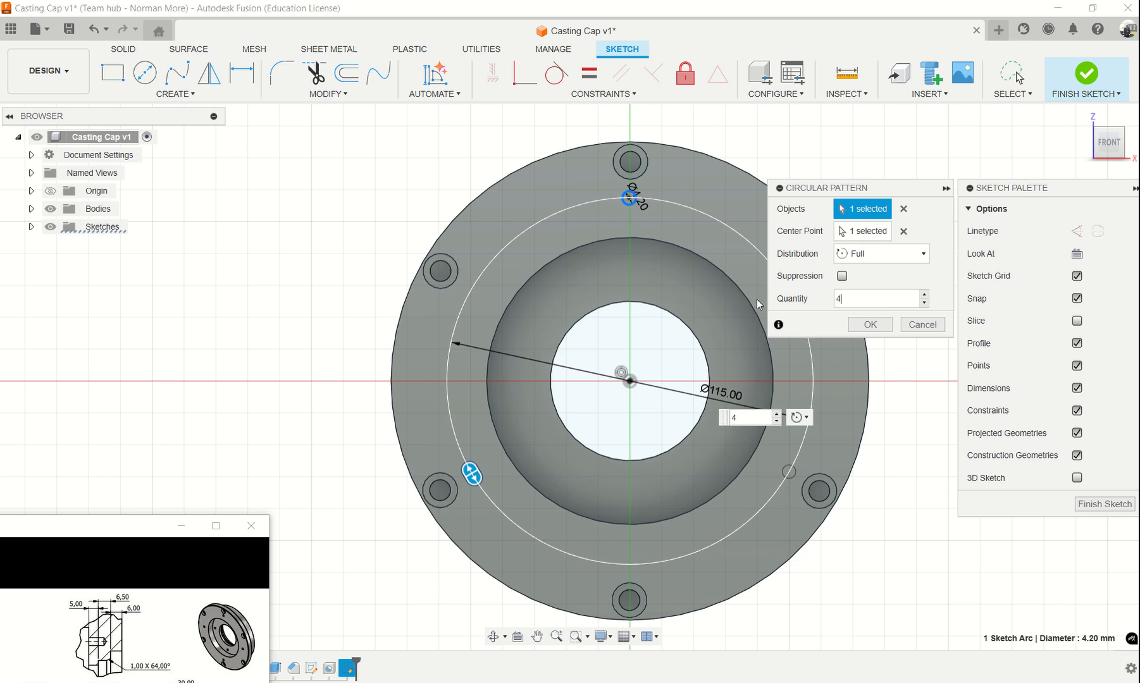
left_click(870, 324)
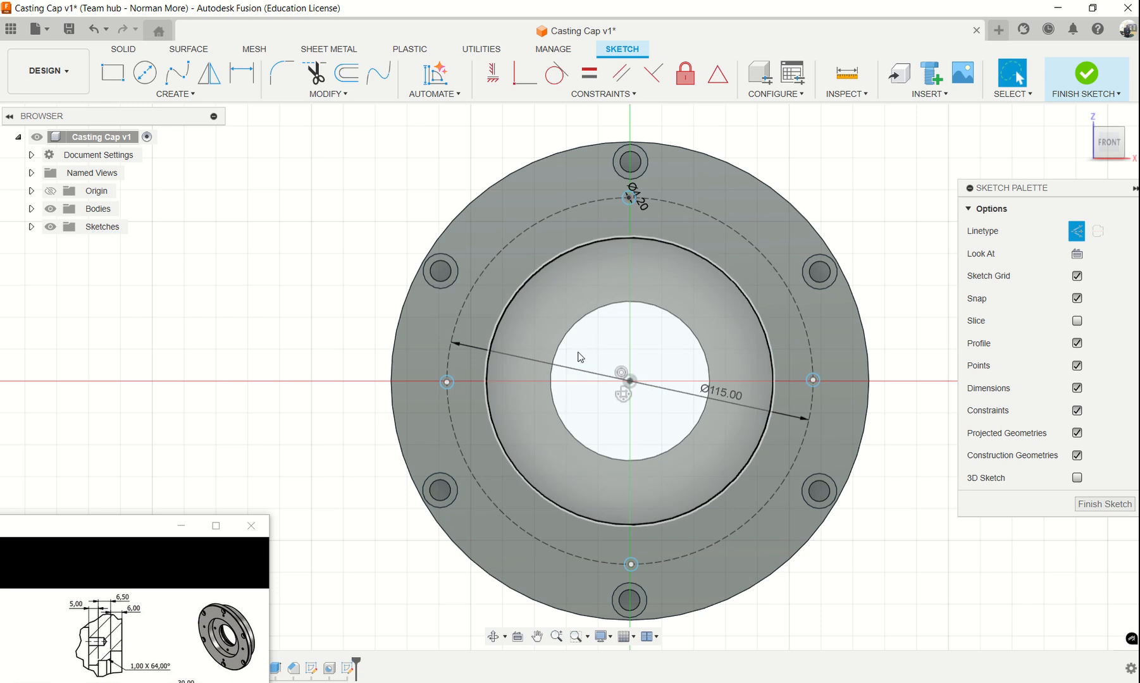
Step: Extrude the four 4.2 mm circles on the front annular face by -10 mm as a cut
key("e")
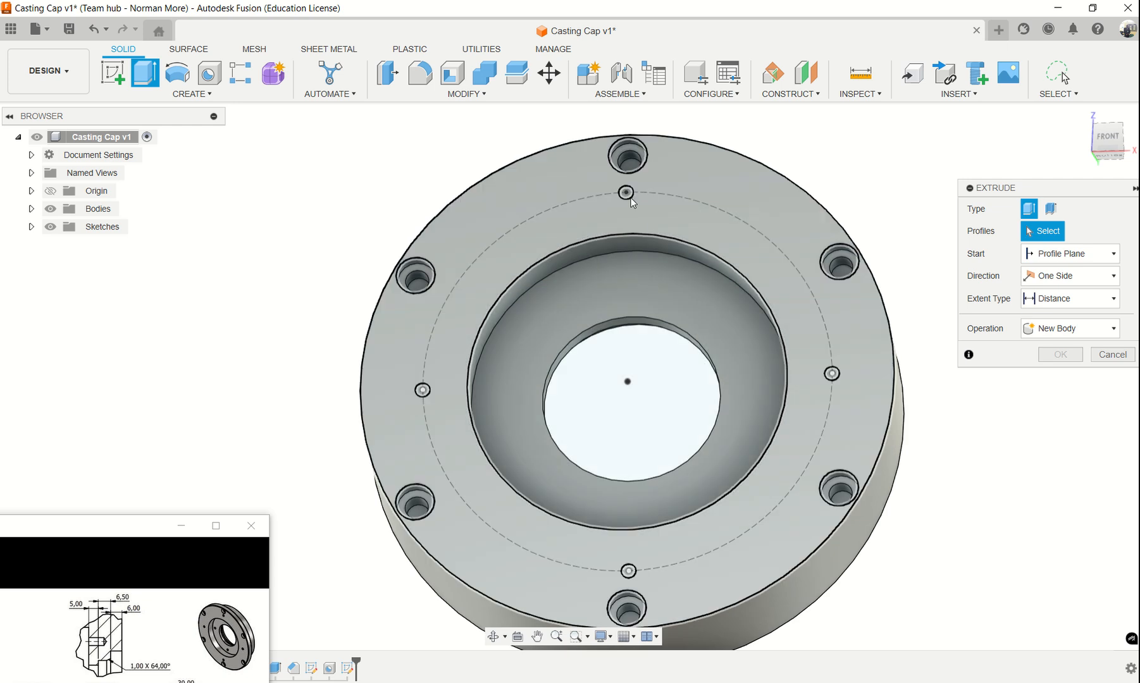
left_click(632, 203)
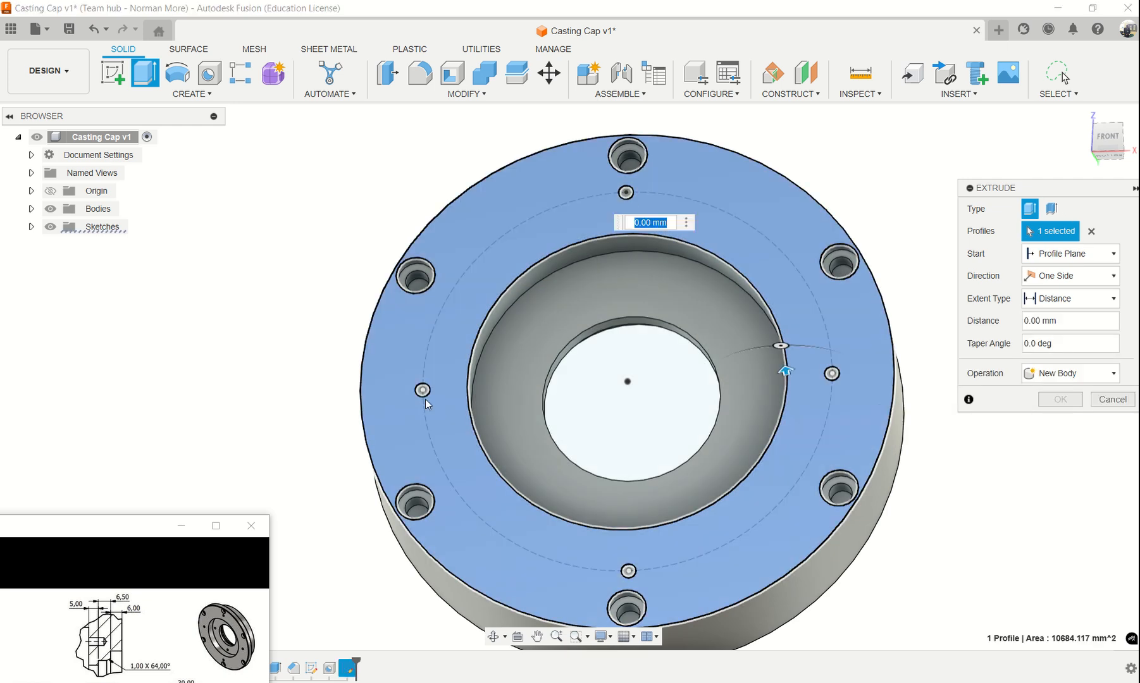
left_click(1091, 231)
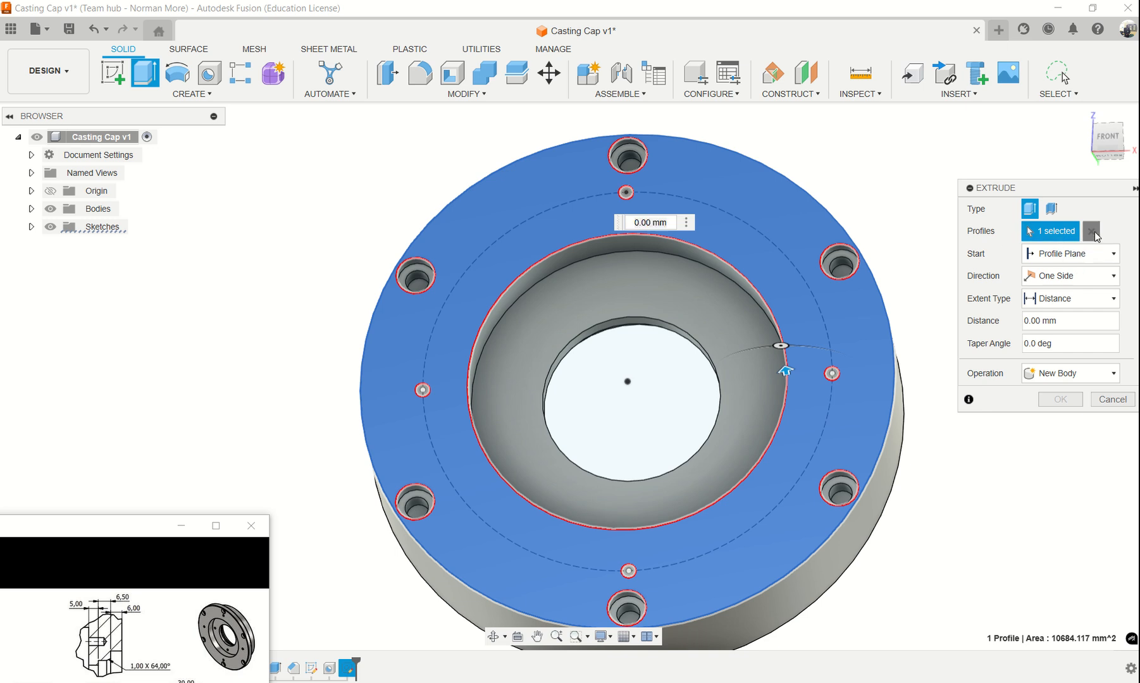
left_click(626, 192)
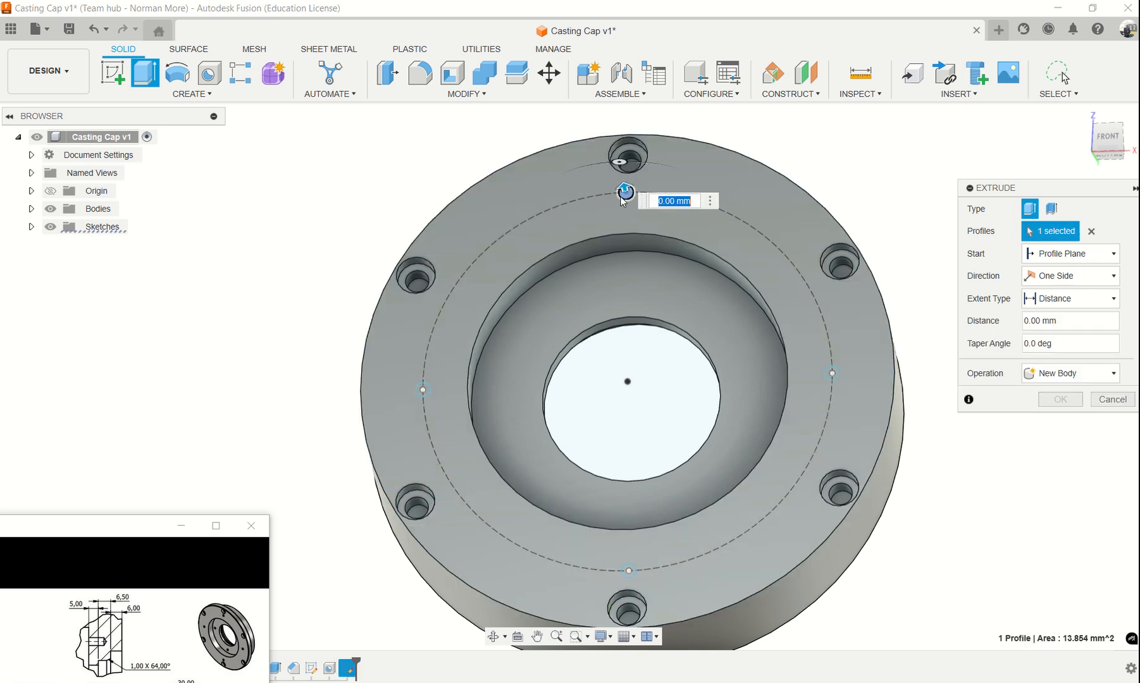
left_click(422, 389)
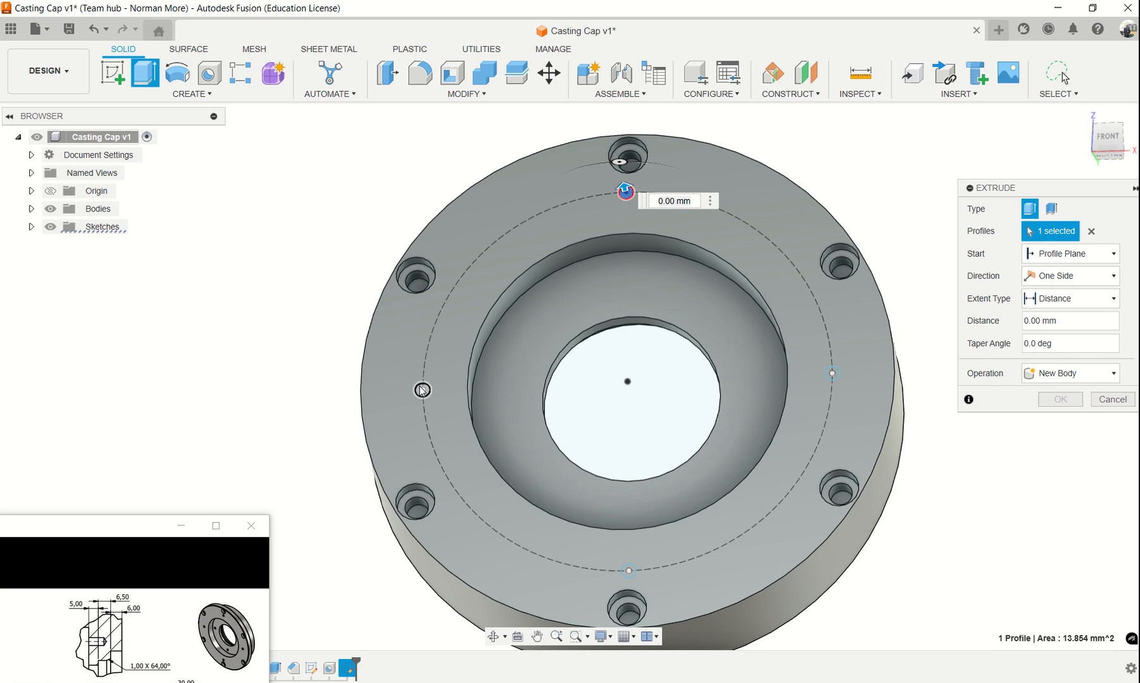
left_click(628, 571)
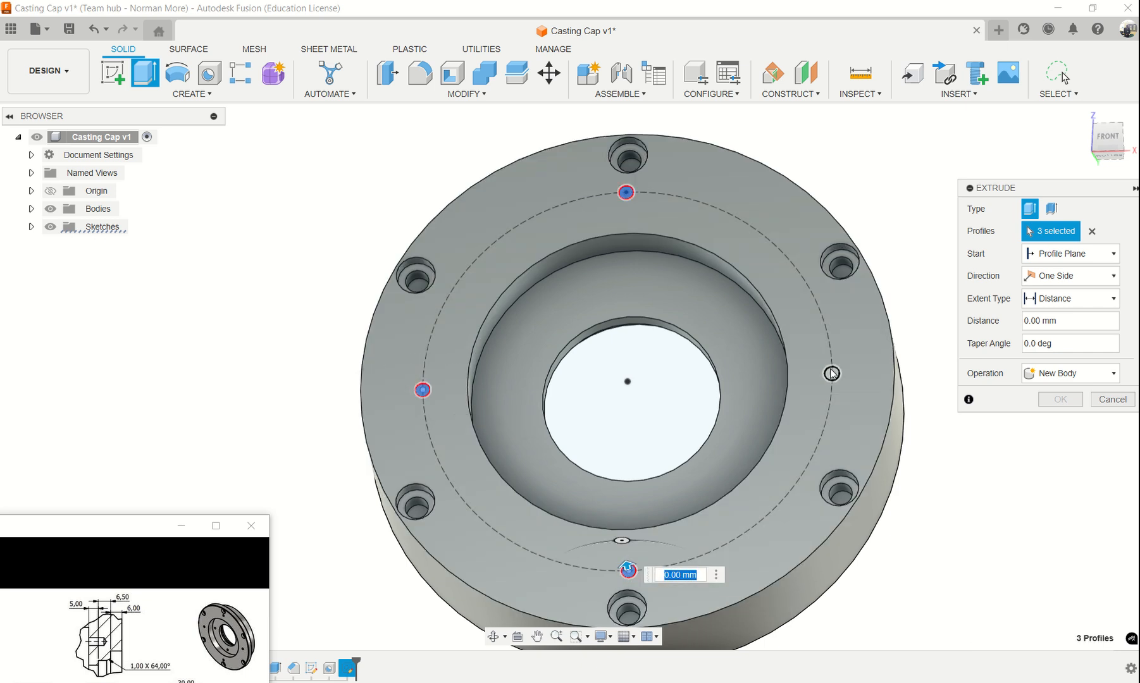
left_click(832, 373)
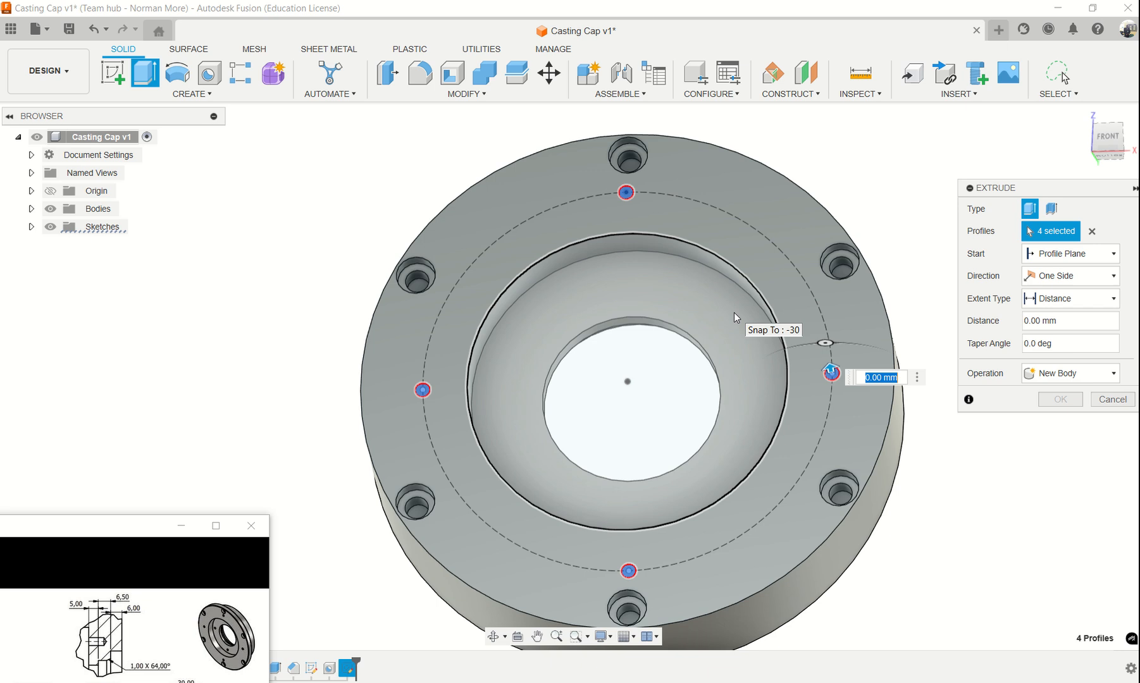
type("-10")
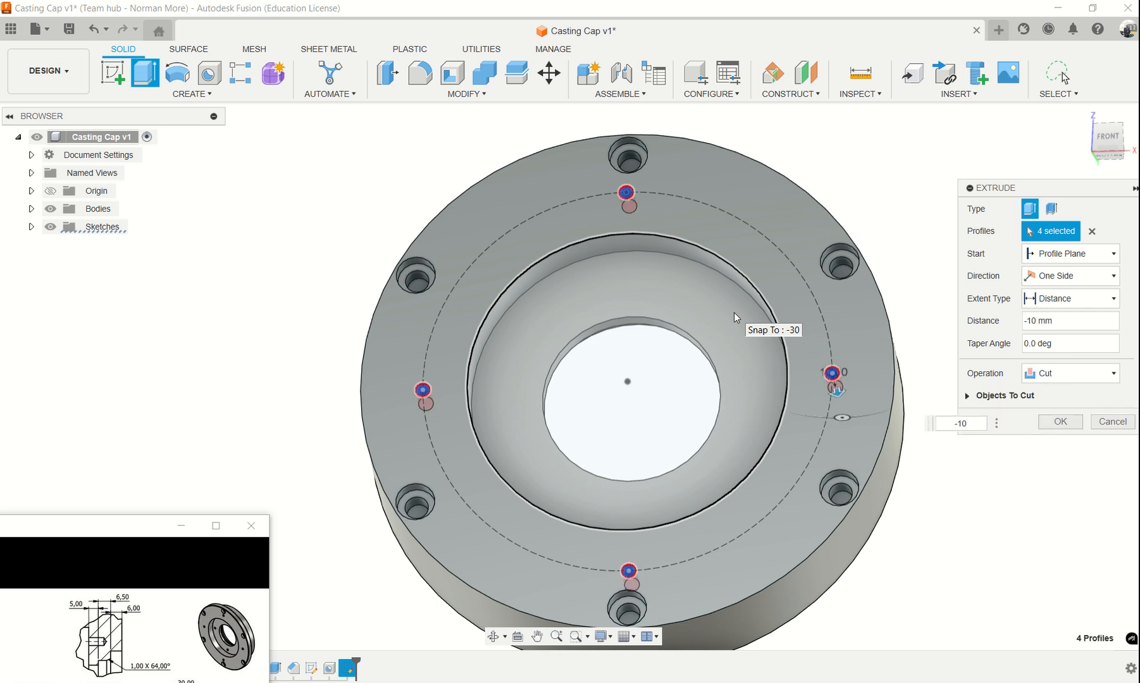
left_click(1056, 424)
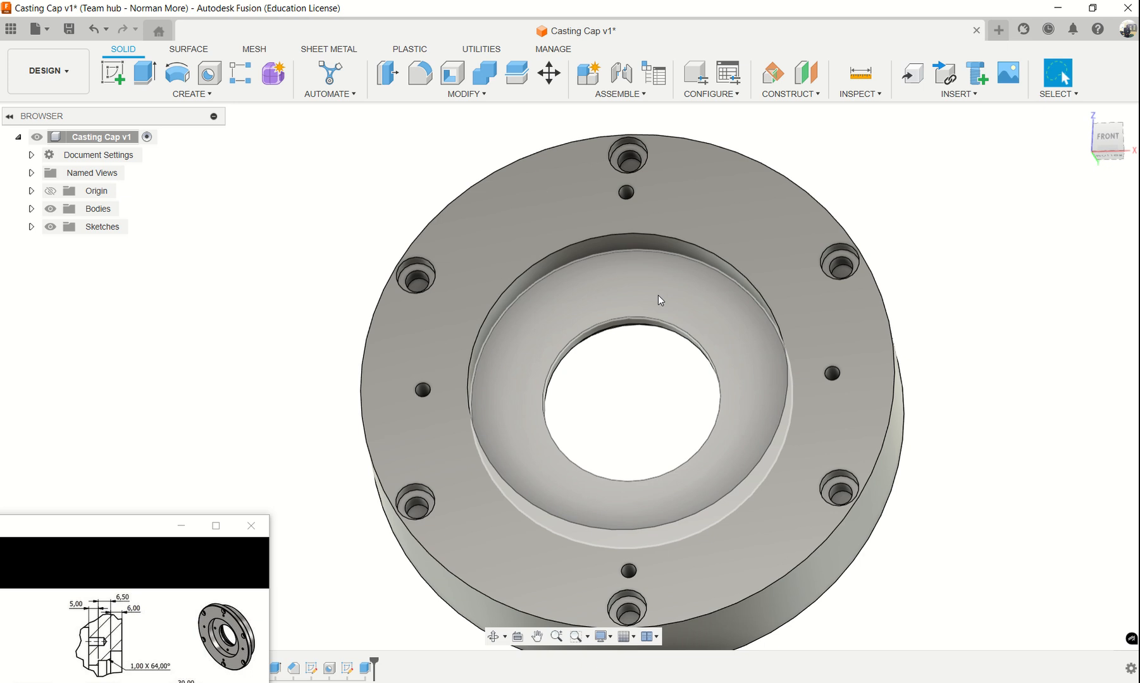
Step: Start a sketch on the recessed inner annular face and draw a 75 mm diameter circle centred on the origin
left_click(657, 295)
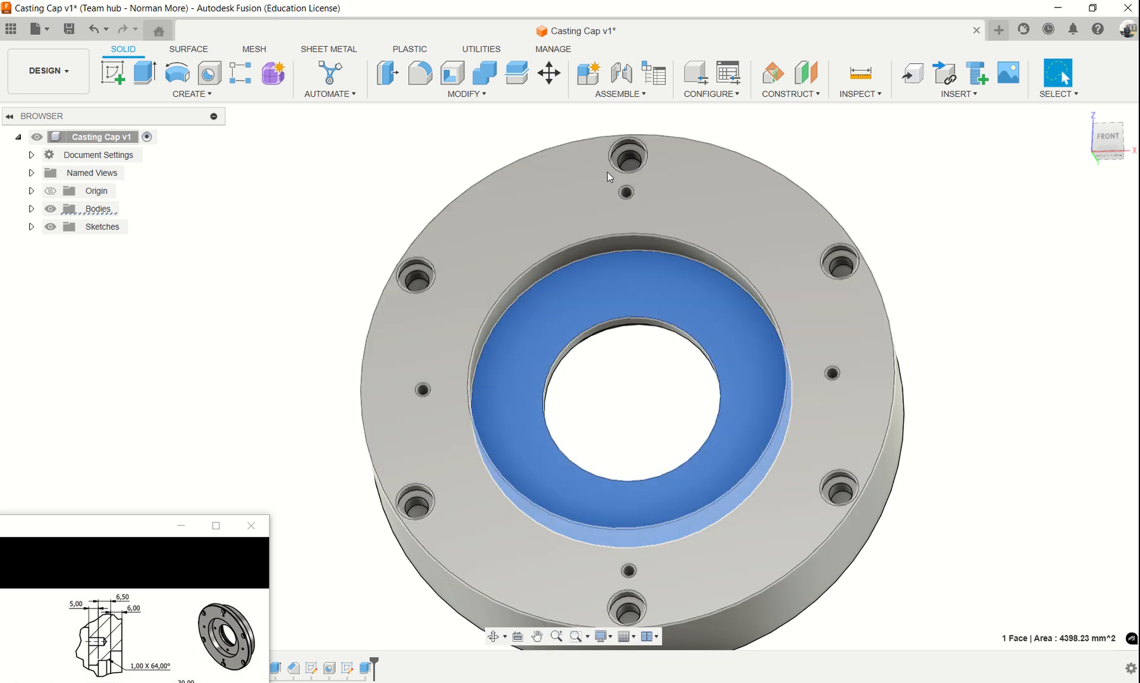
left_click(113, 73)
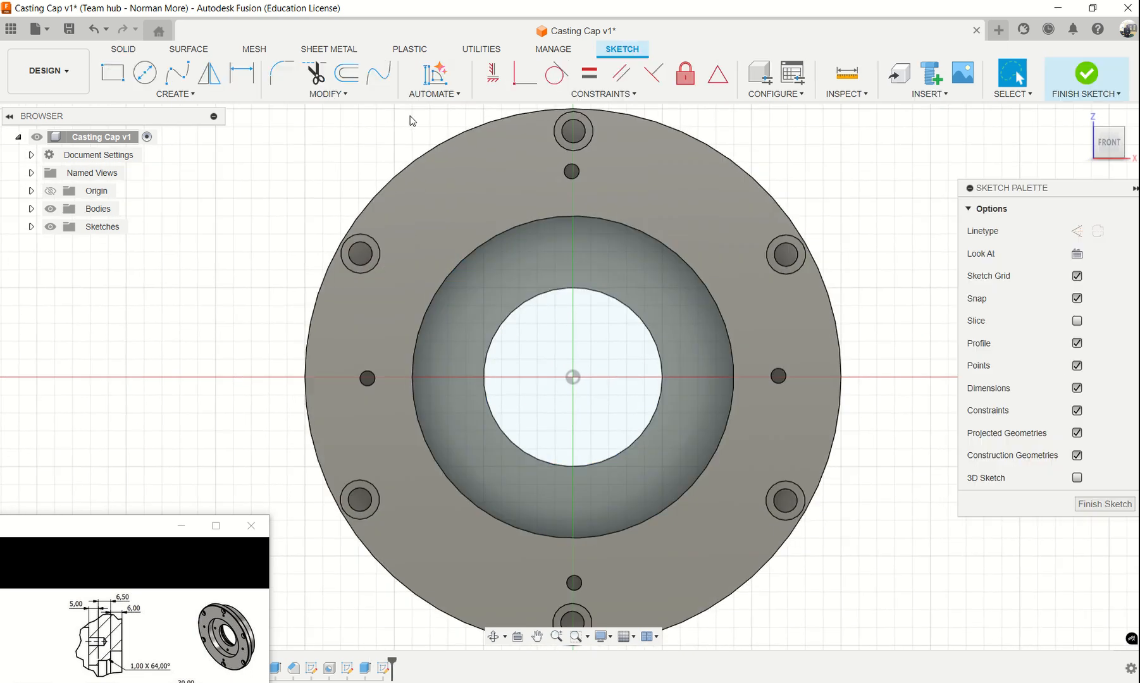
left_click(145, 73)
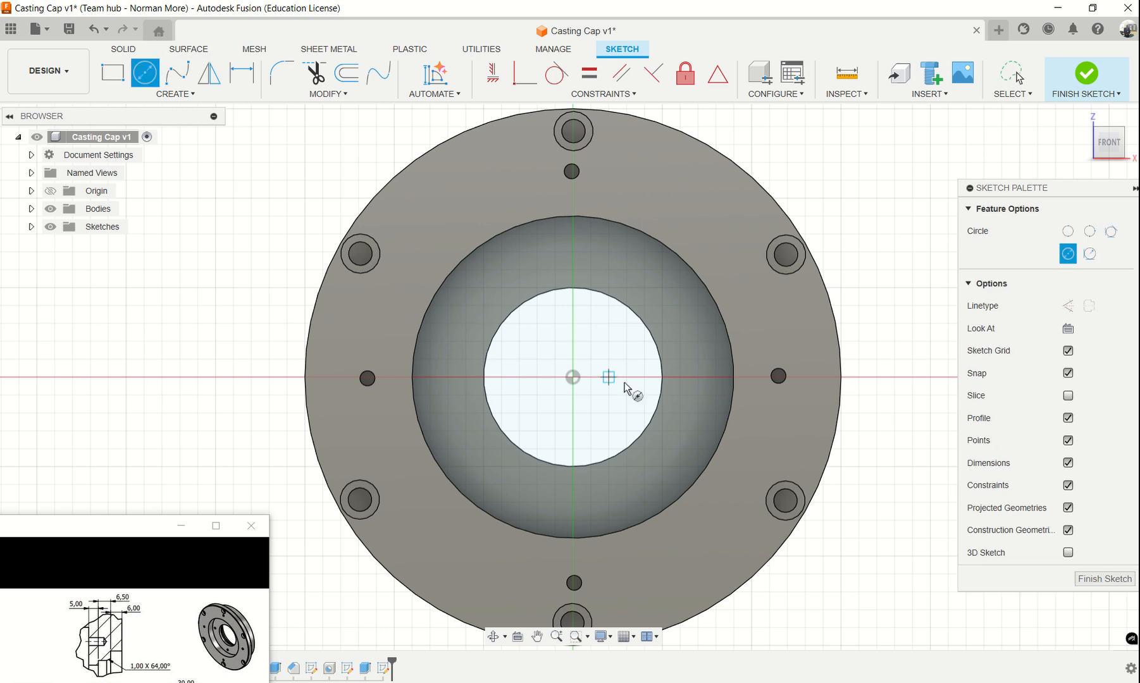
left_click(572, 377)
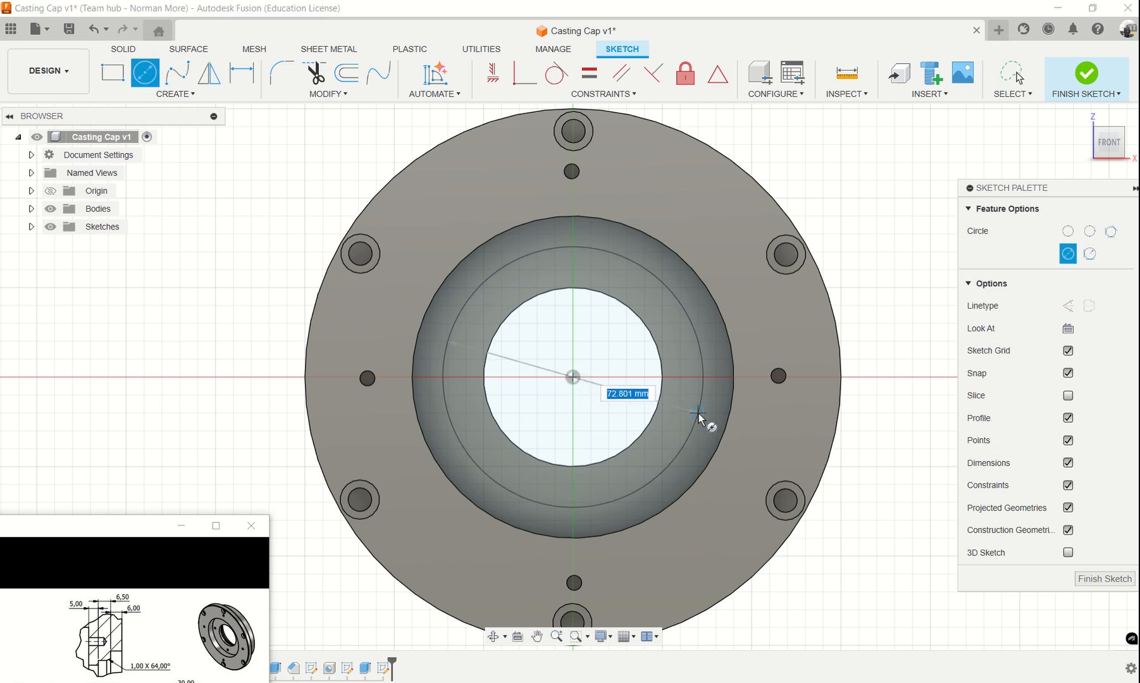
type("75")
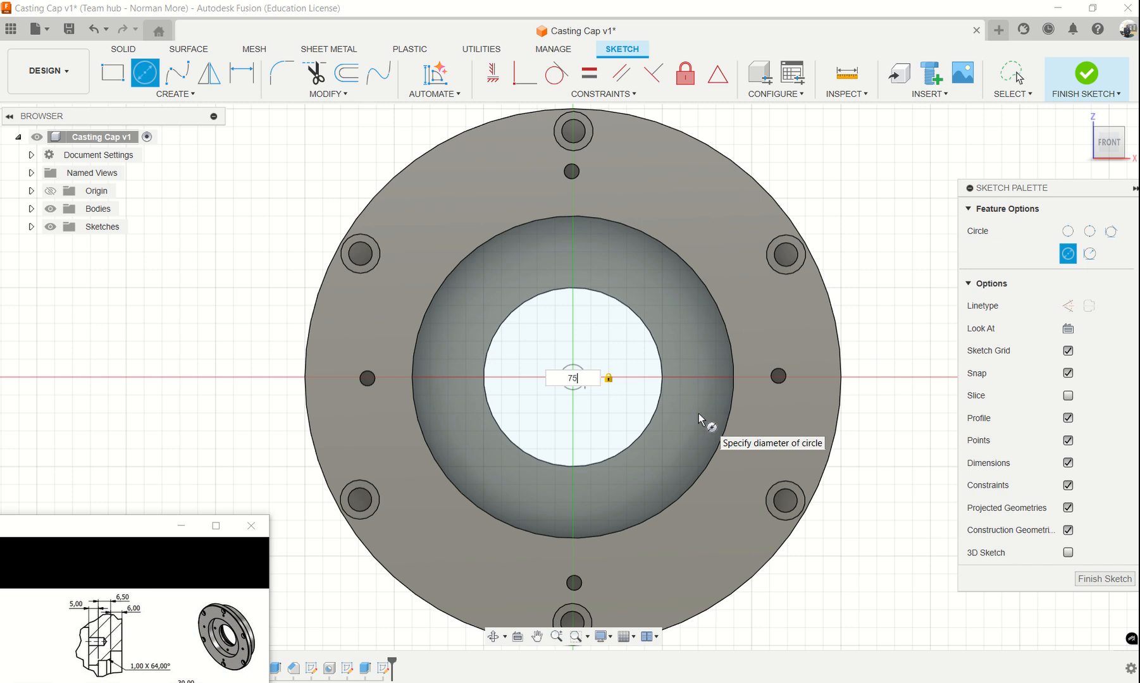
key("Return")
key("Escape")
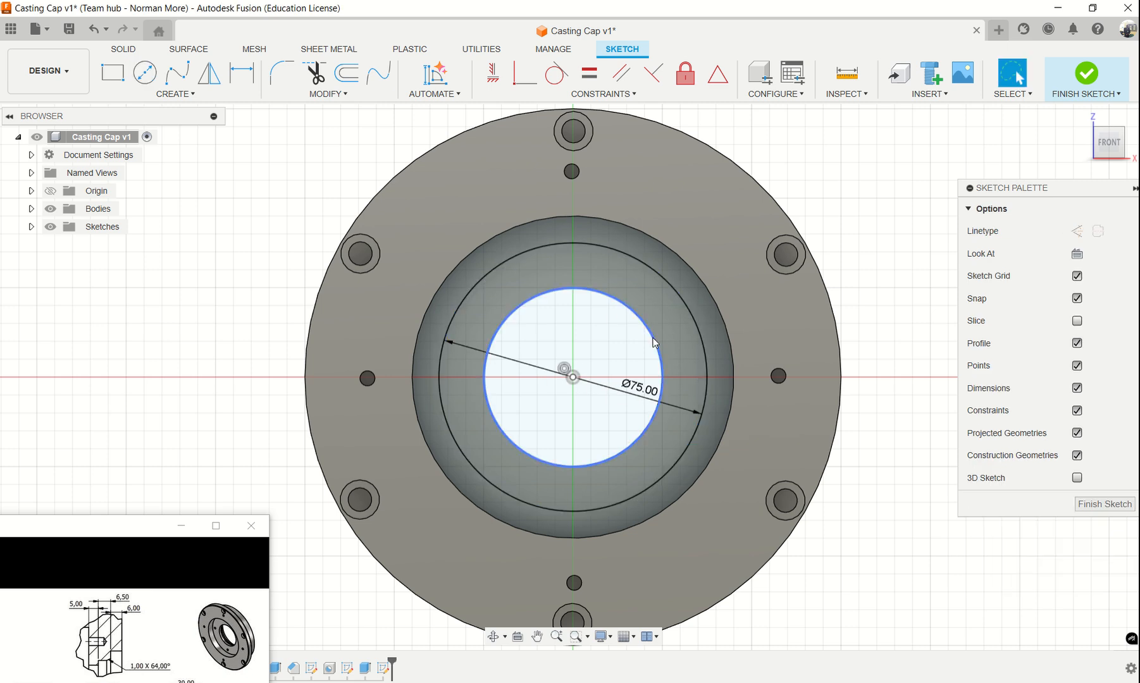
Step: Draw a 4.2 mm diameter circle centred on the top of the 75 mm circle and convert the 75 mm circle to construction geometry
left_click(145, 72)
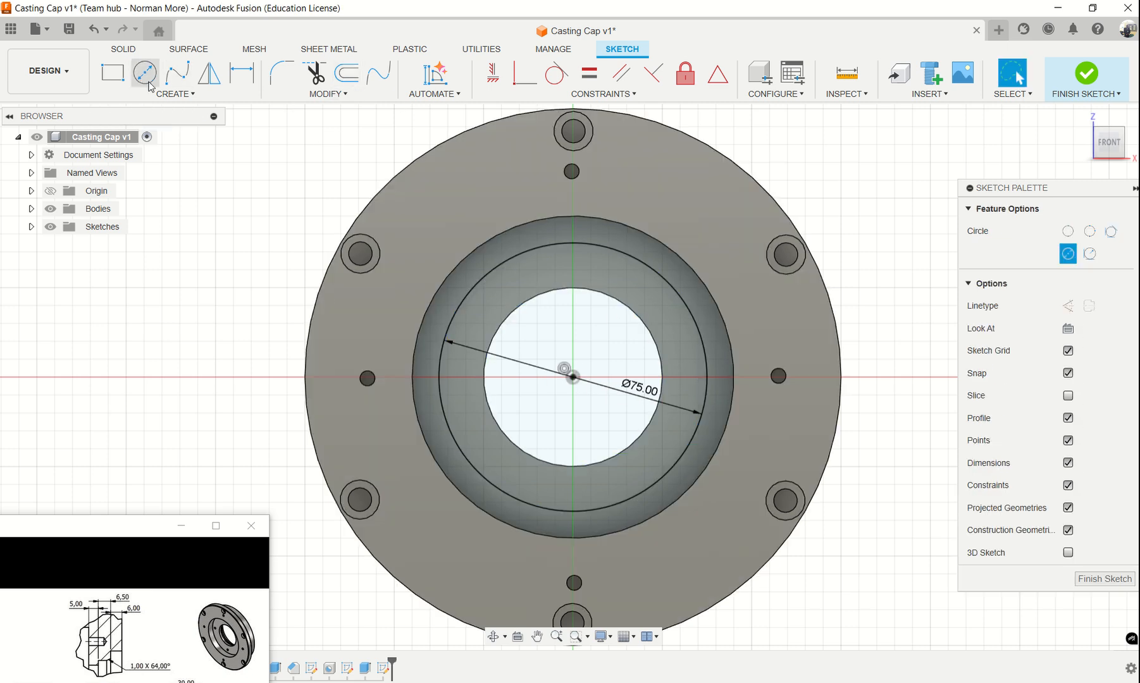
left_click(573, 243)
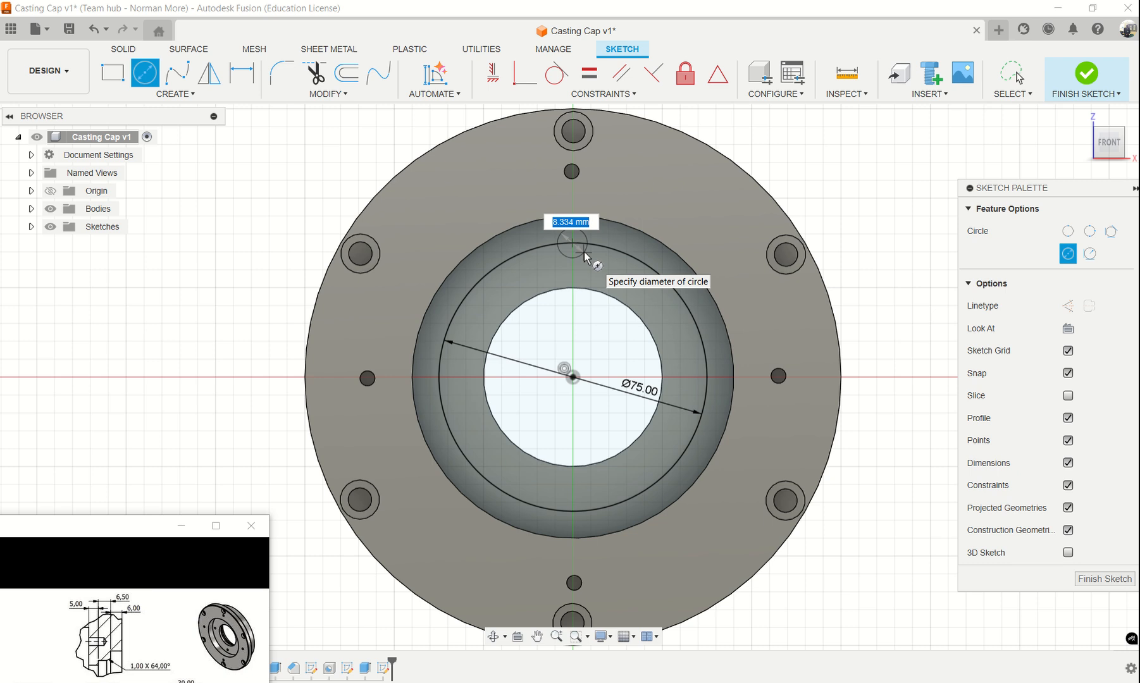
type("4.3")
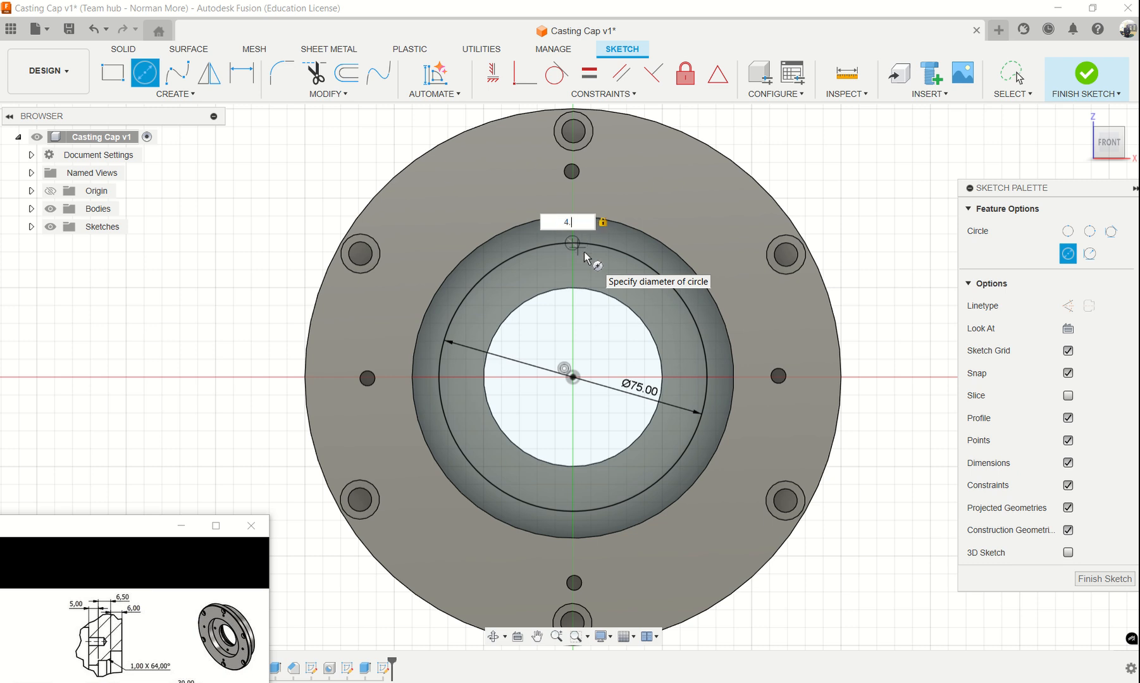
key("Return")
key("Escape")
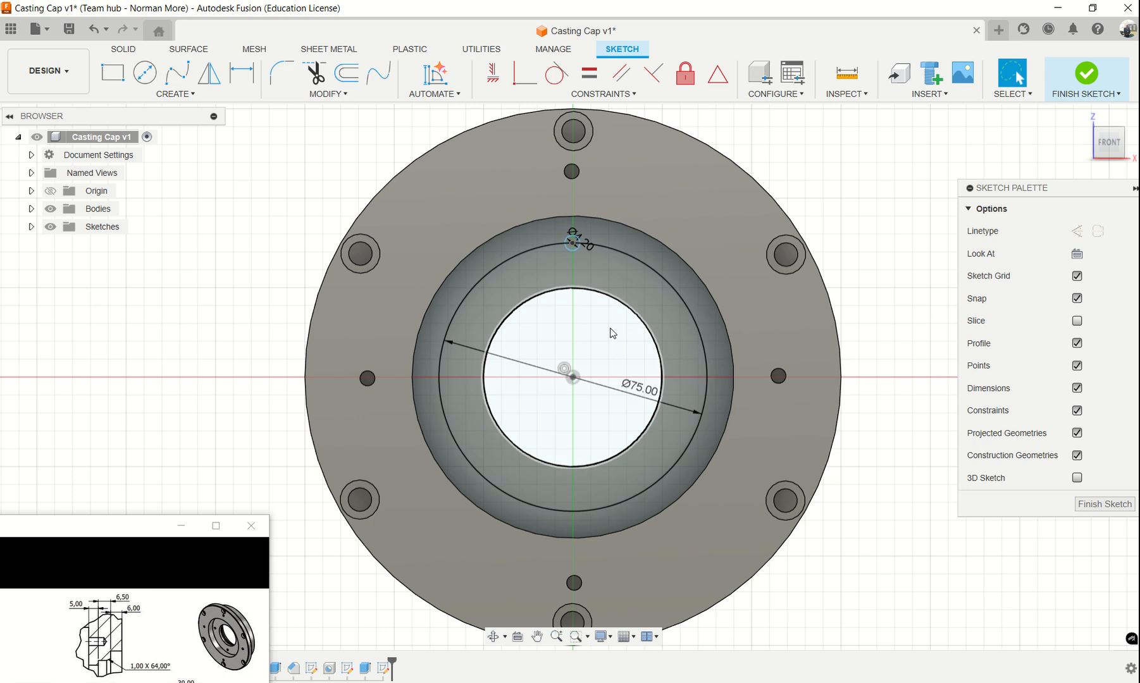
left_click(676, 290)
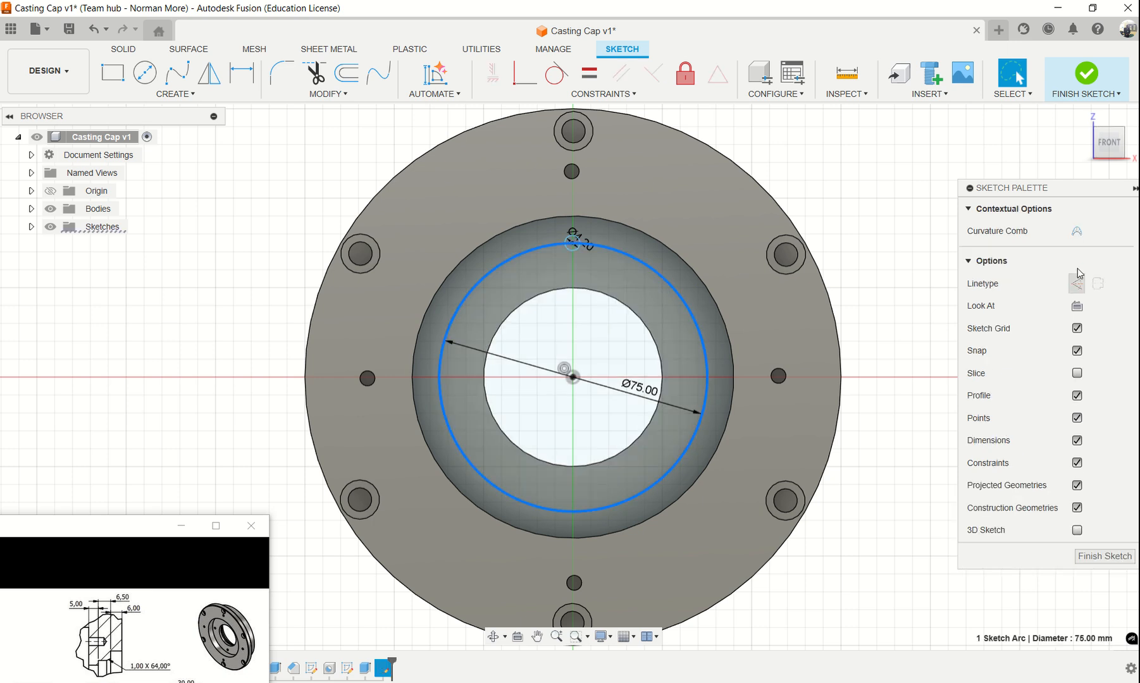
left_click(1078, 285)
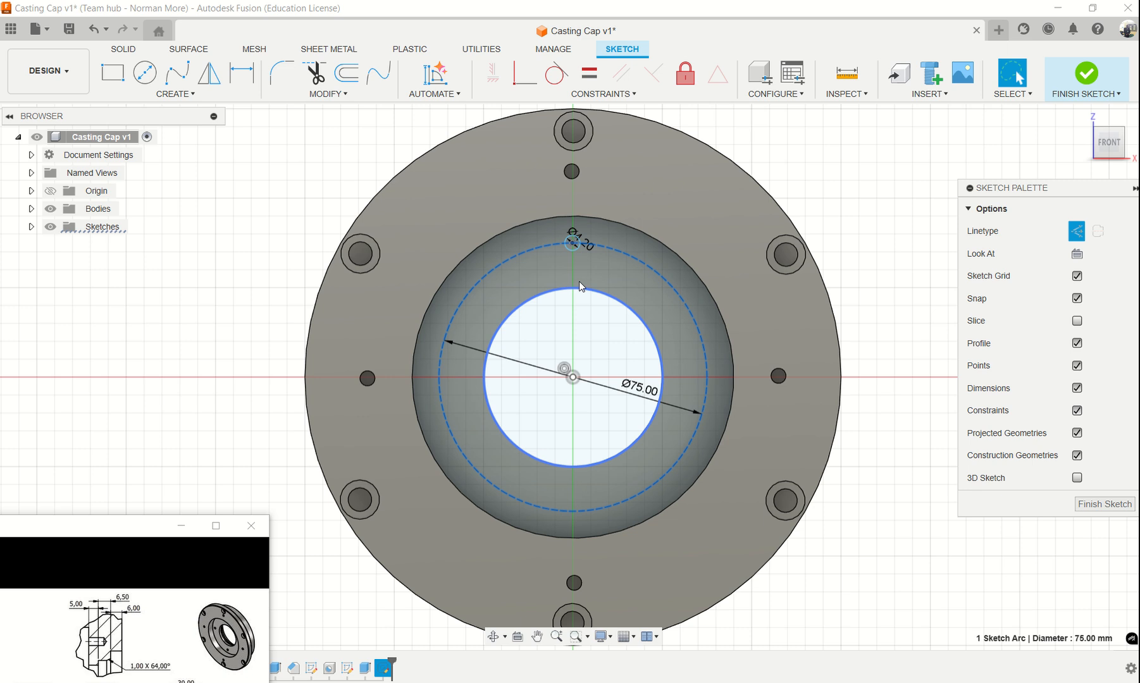
Step: Circular-pattern only the 4.2 mm circle around the 75 mm construction circle with full distribution and a quantity of 4
left_click(194, 95)
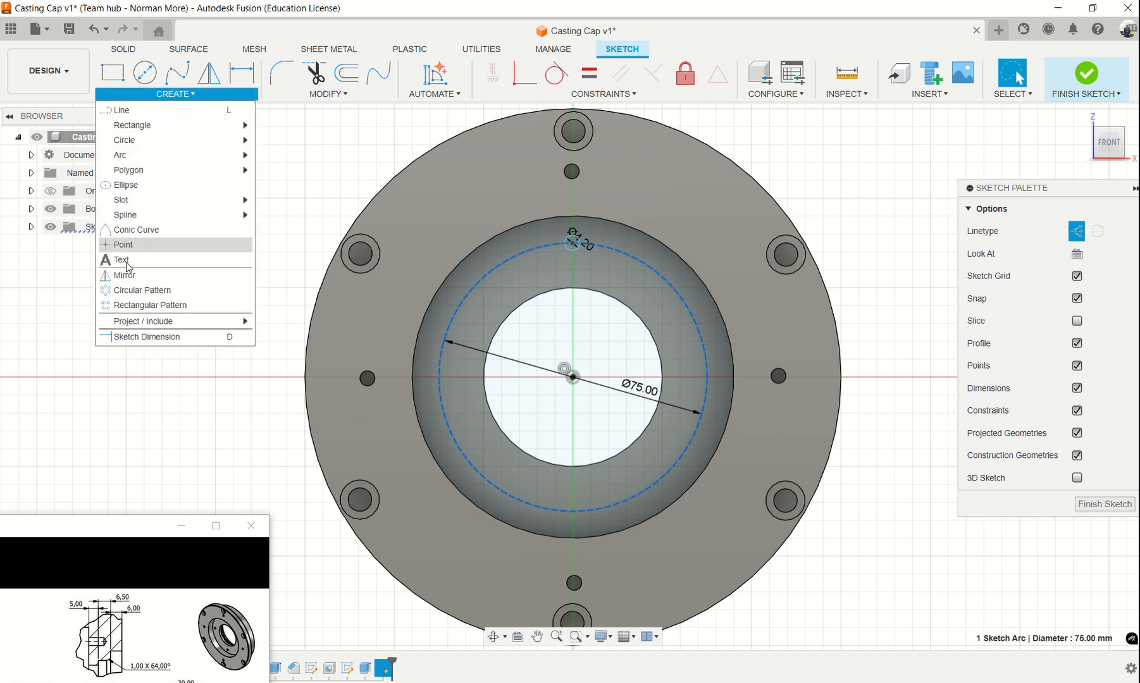
left_click(130, 290)
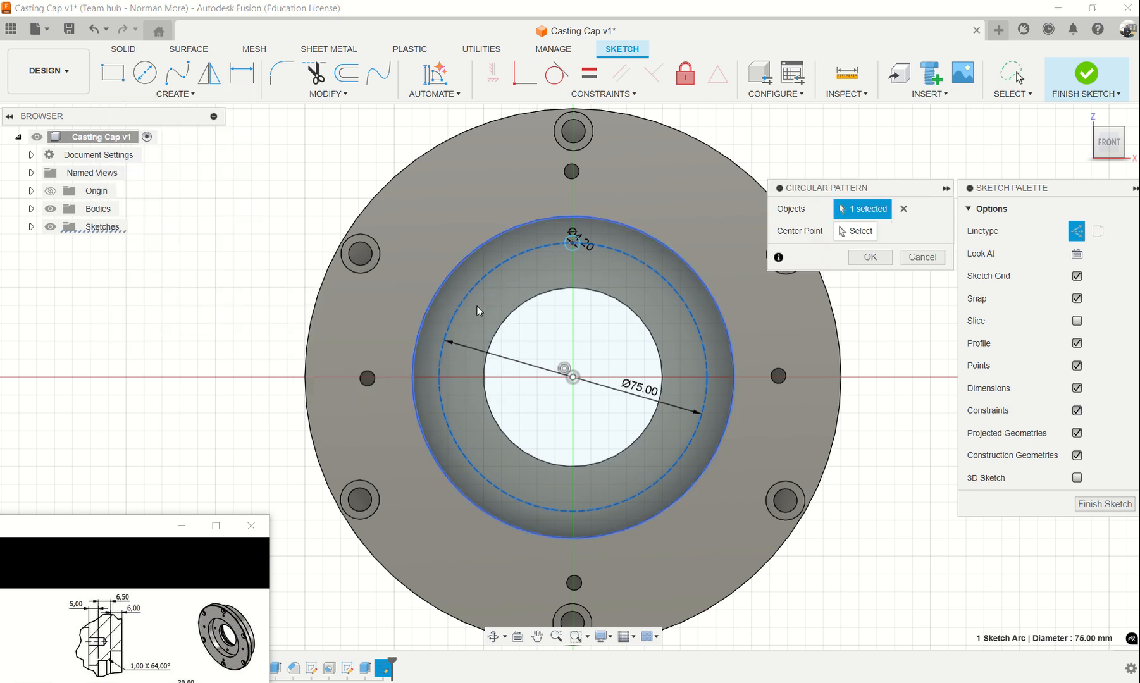
left_click(568, 251)
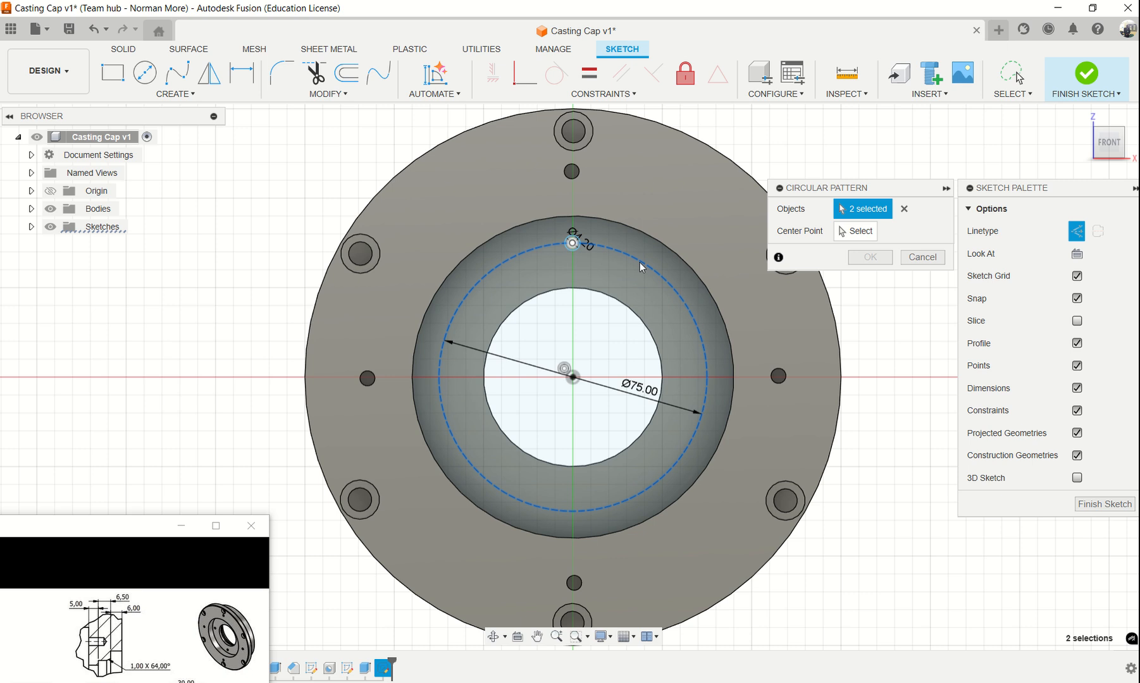
left_click(870, 239)
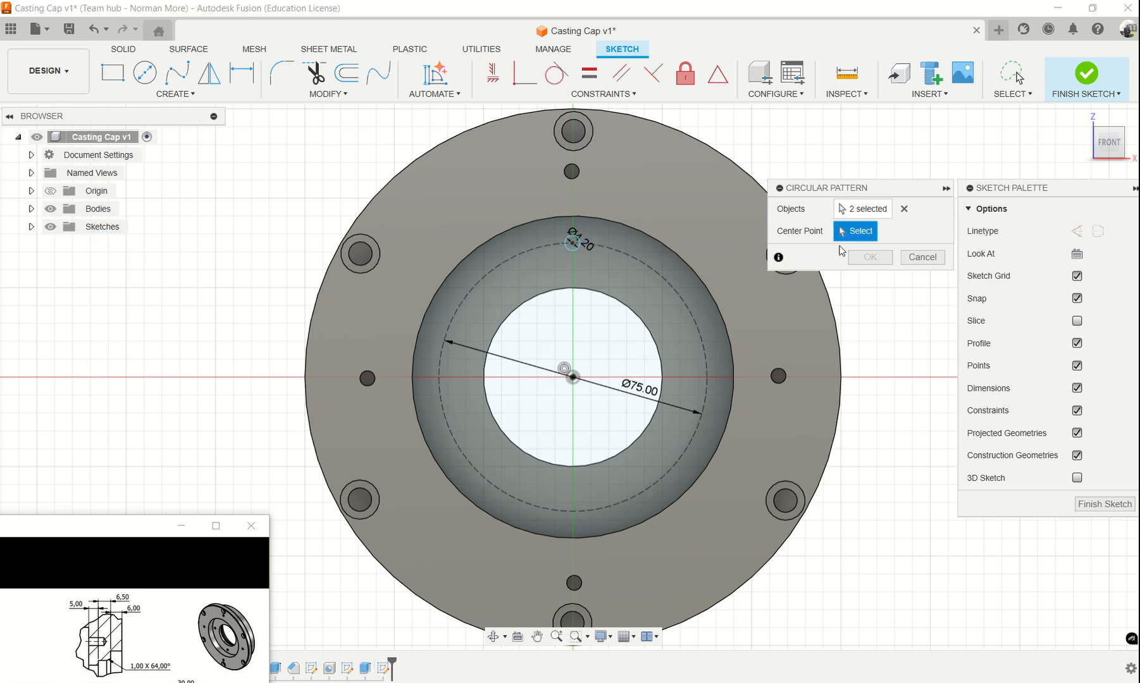
left_click(700, 338)
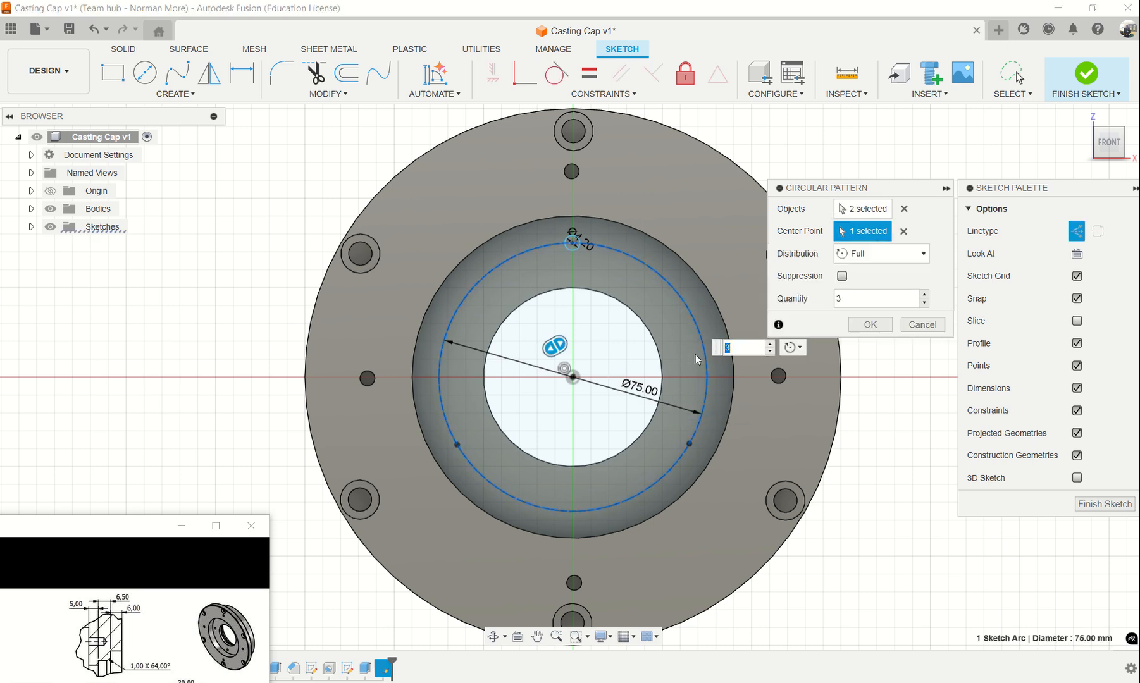
left_click_drag(844, 298, 784, 304)
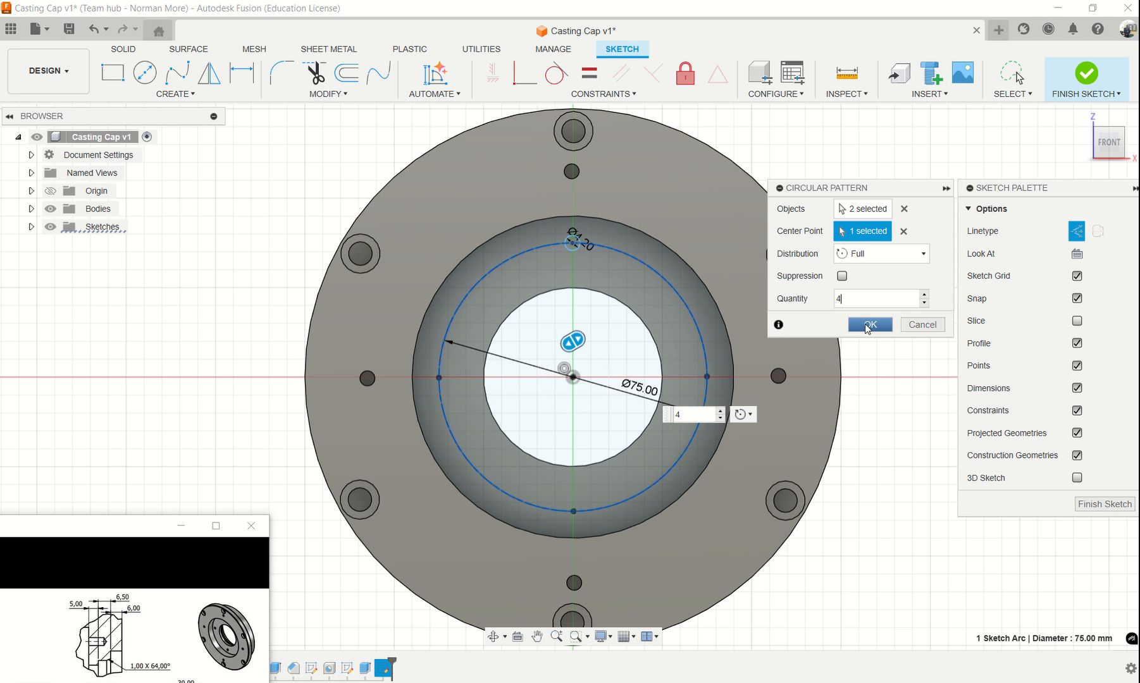
left_click(904, 210)
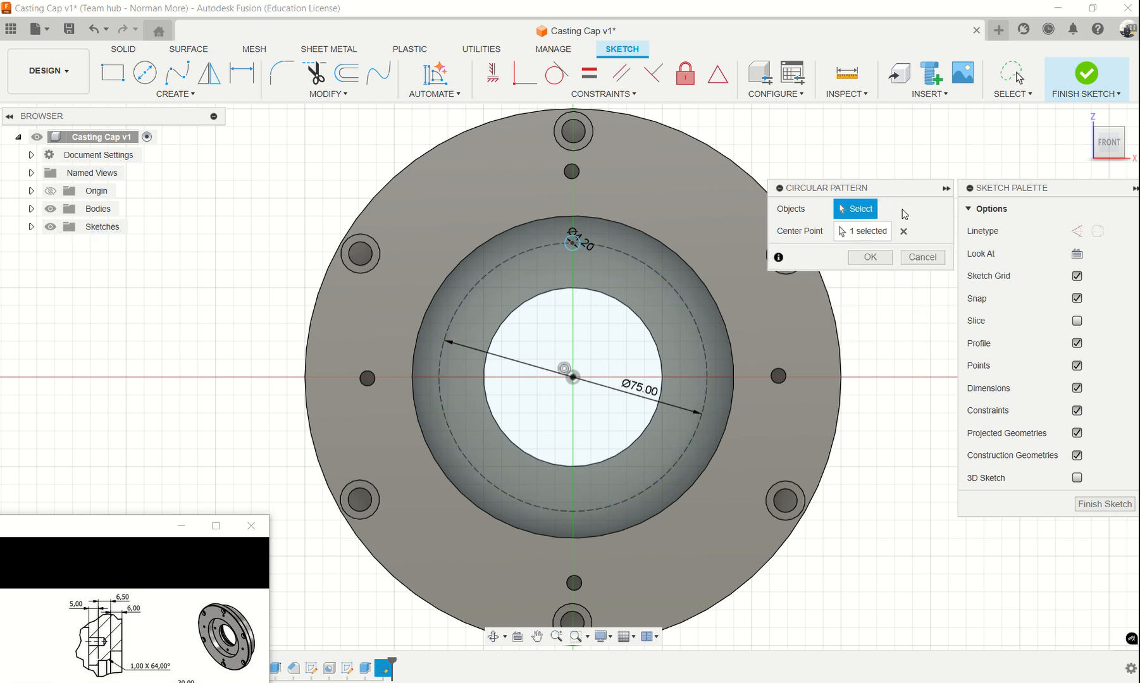
scroll(577, 256, "up", 2)
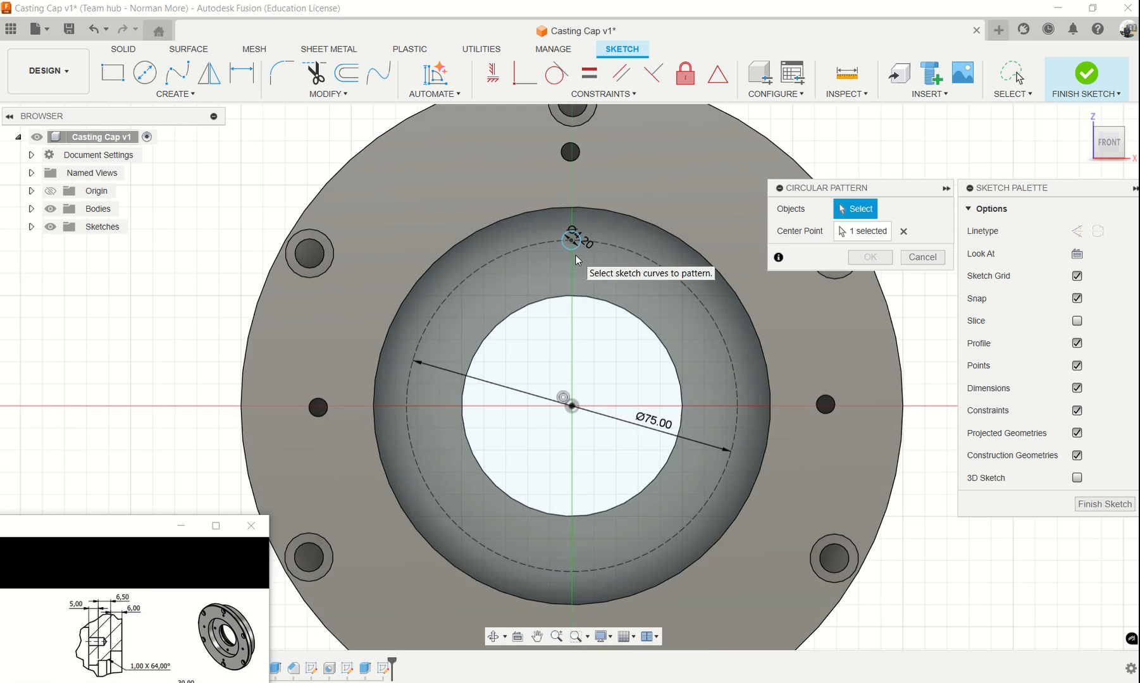
scroll(572, 253, "up", 3)
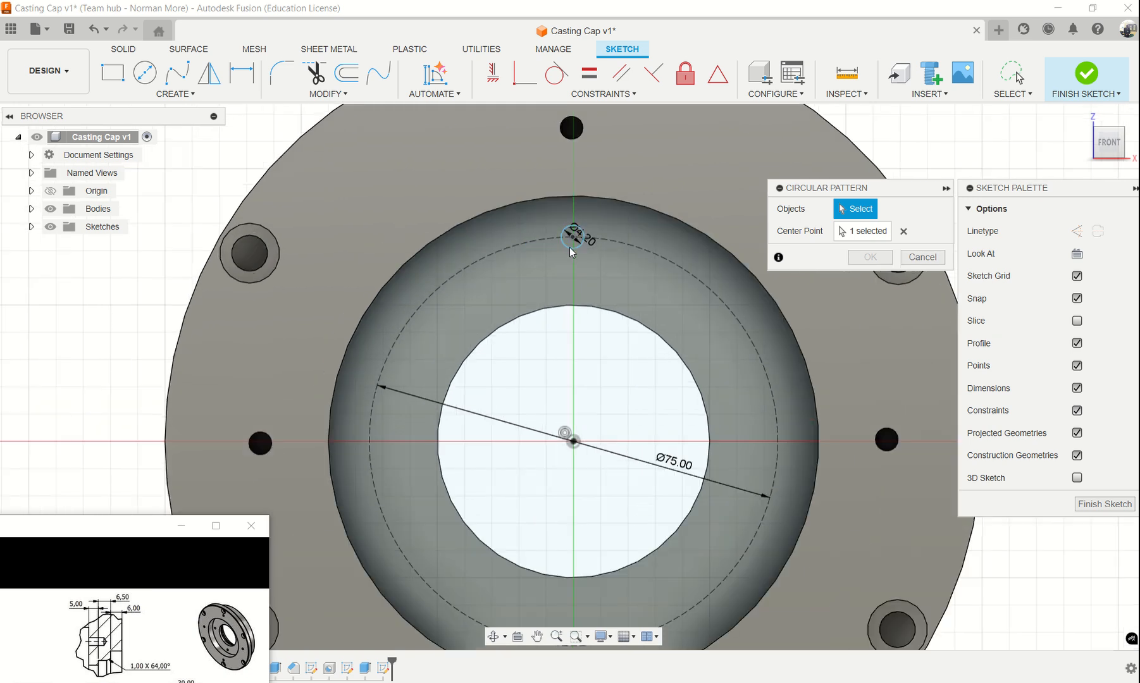
left_click(571, 252)
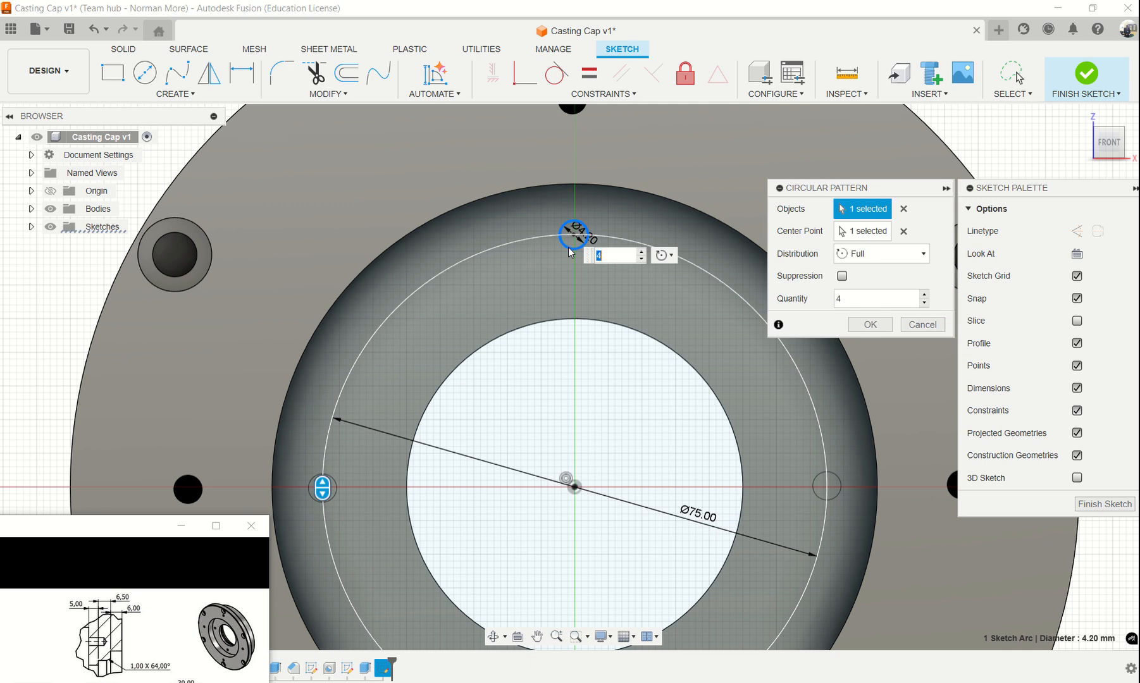
scroll(617, 321, "down", 3)
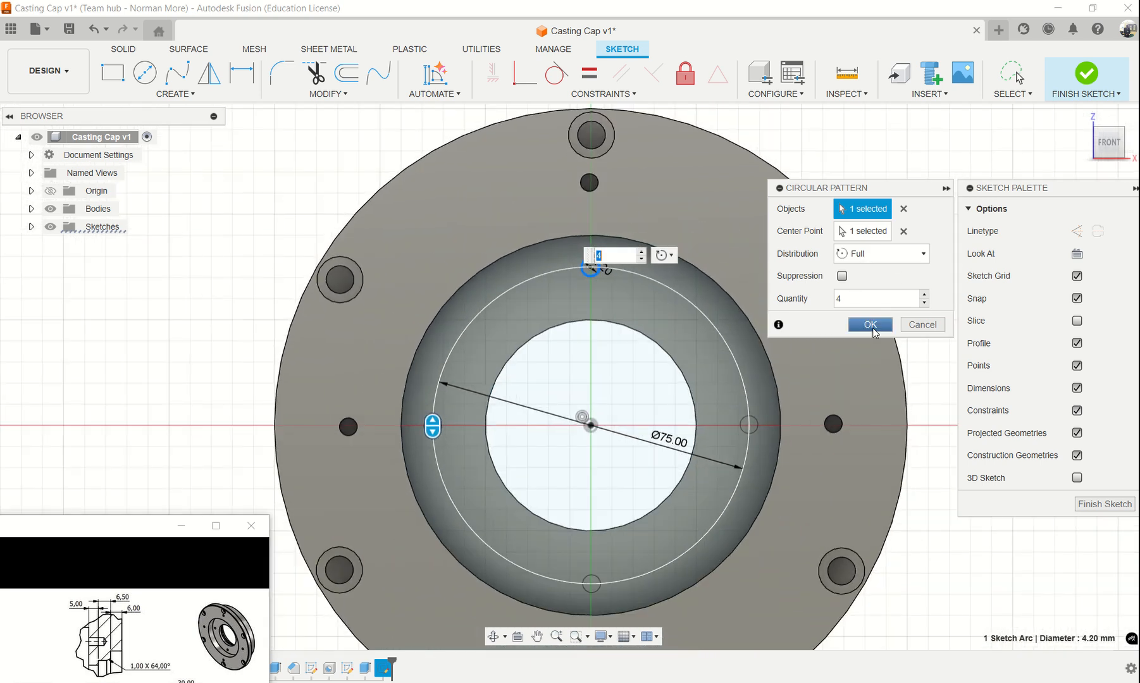
left_click(871, 327)
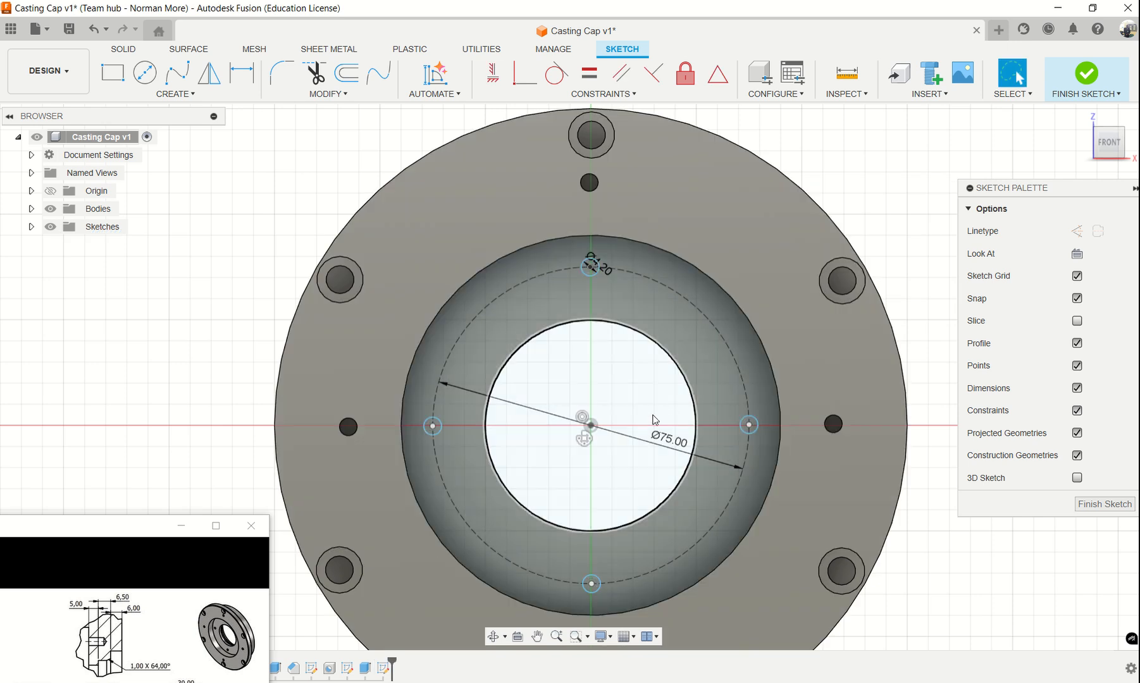
Step: Extrude the four 4.2 mm circles on the recessed inner face by -8 mm as a cut
middle_click_drag(656, 419, 647, 389, "shift")
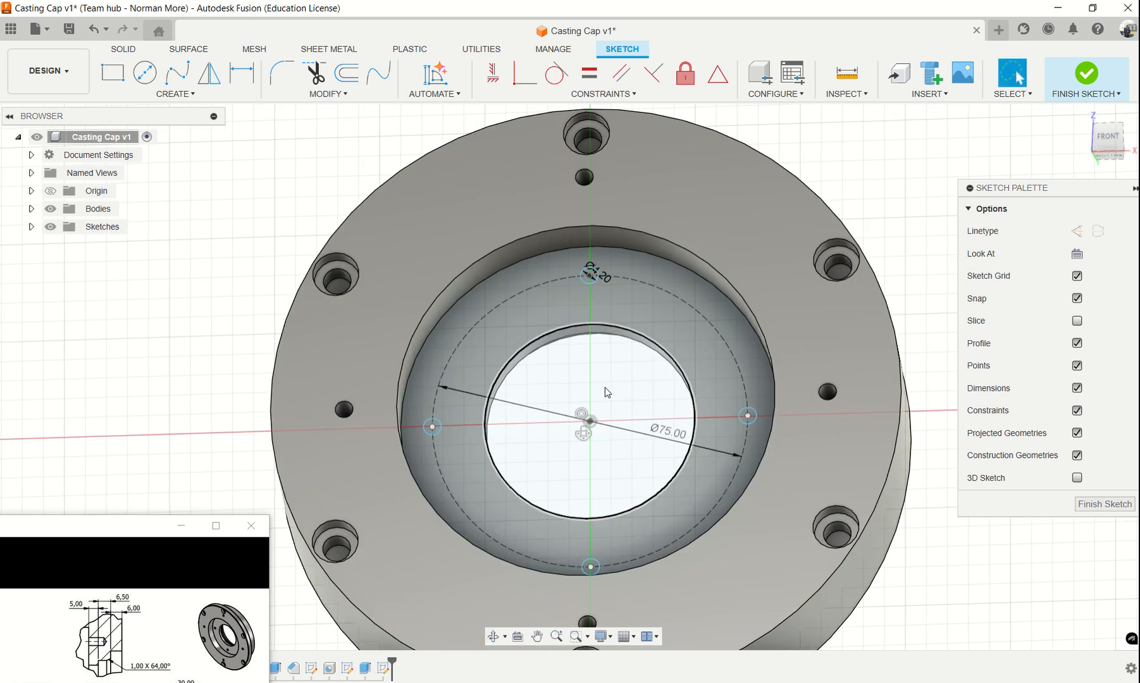
key("e")
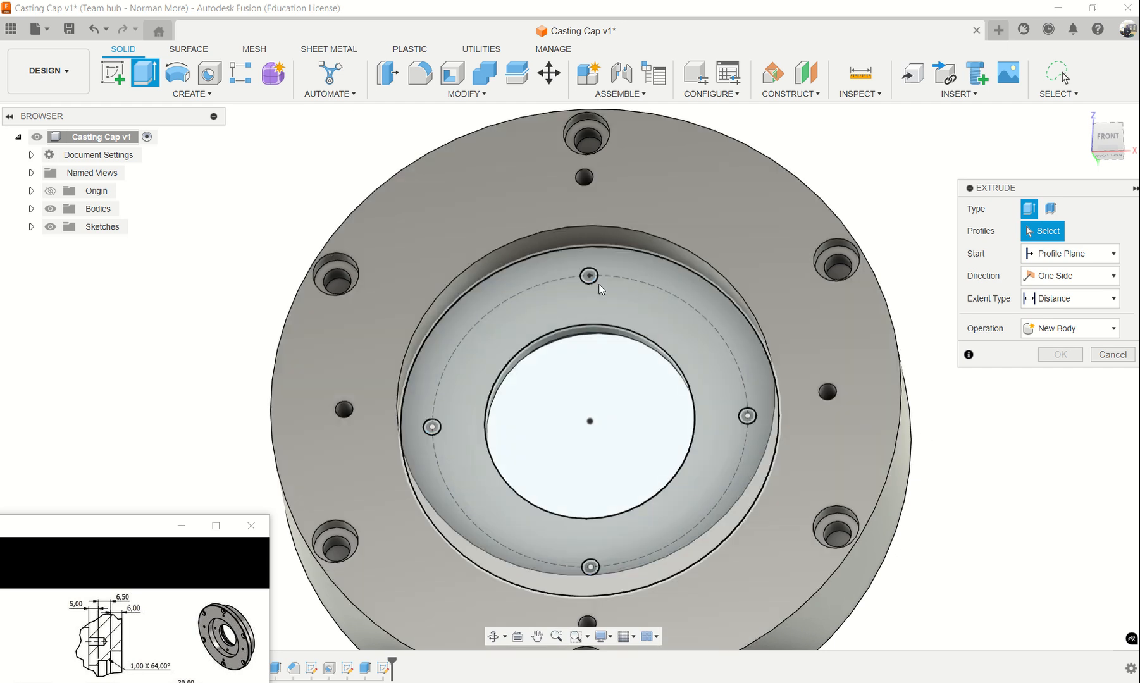
left_click(588, 276)
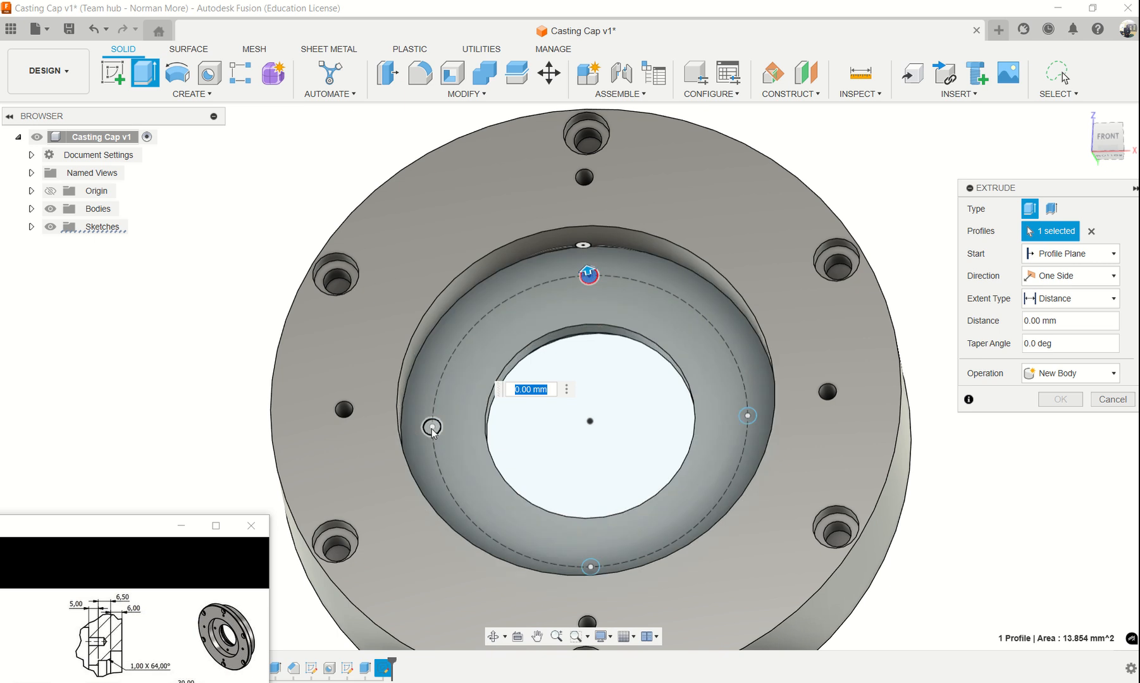
left_click(432, 426)
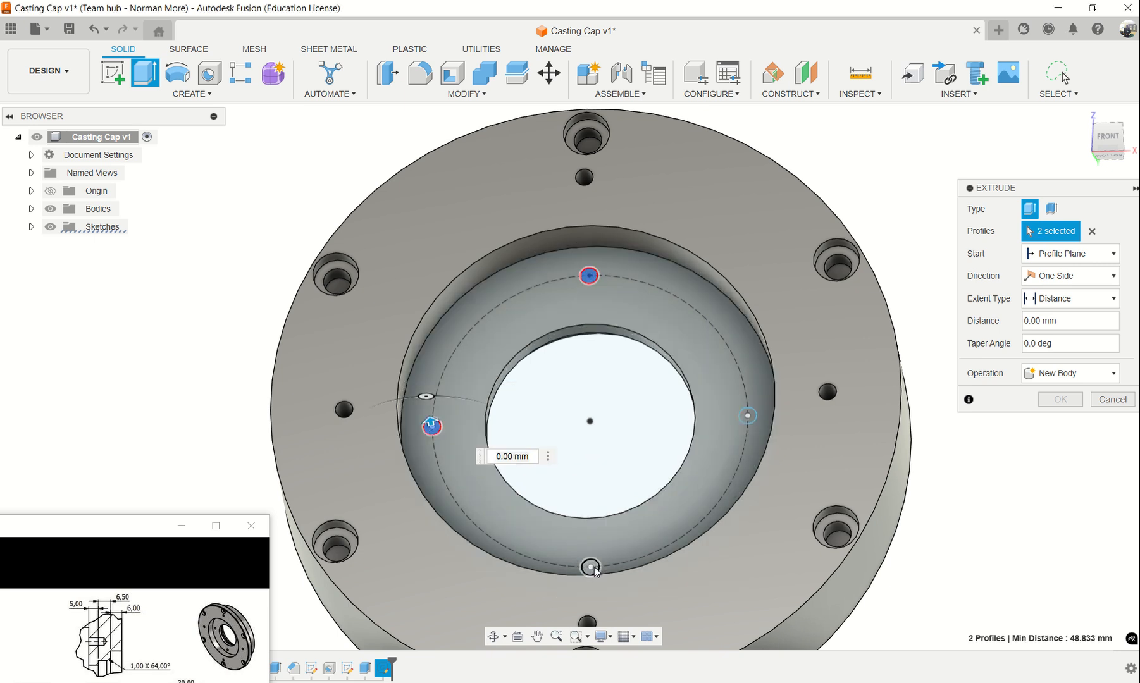
left_click(590, 567)
left_click(747, 416)
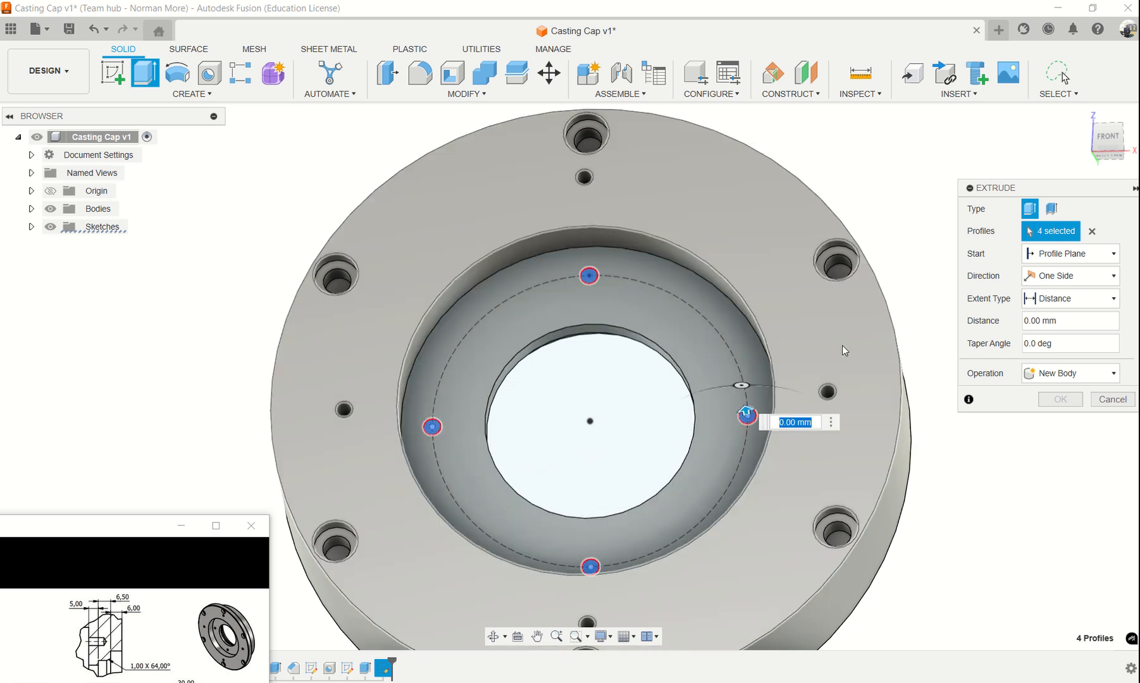
key("BackSpace")
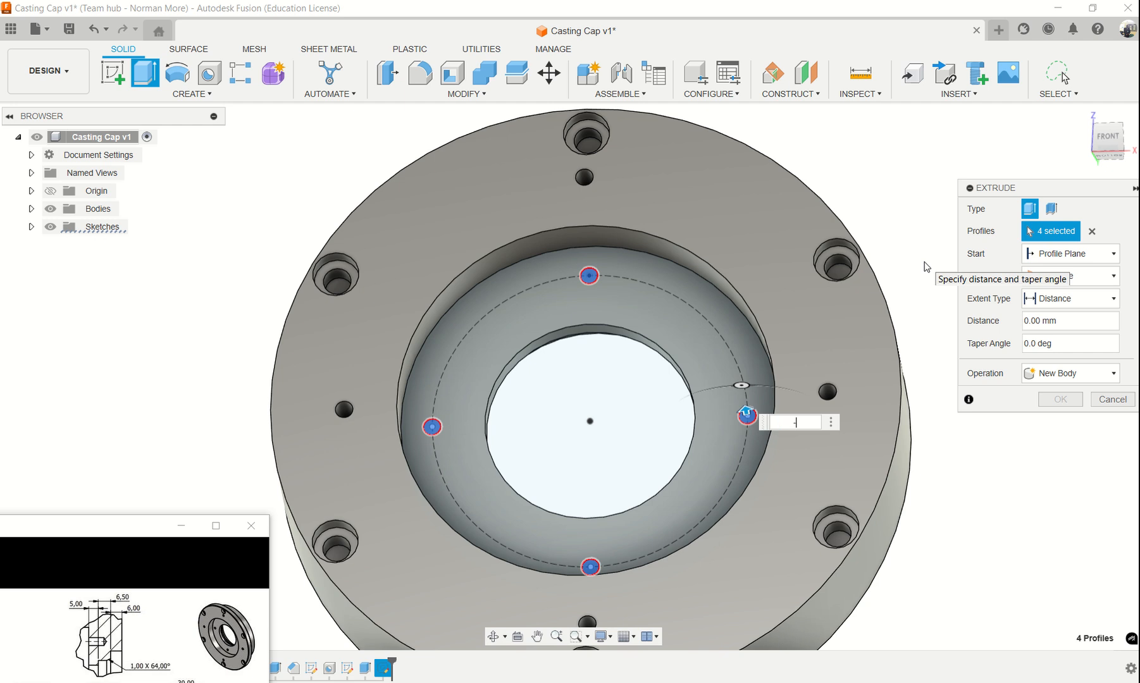
type("-8")
key("Return")
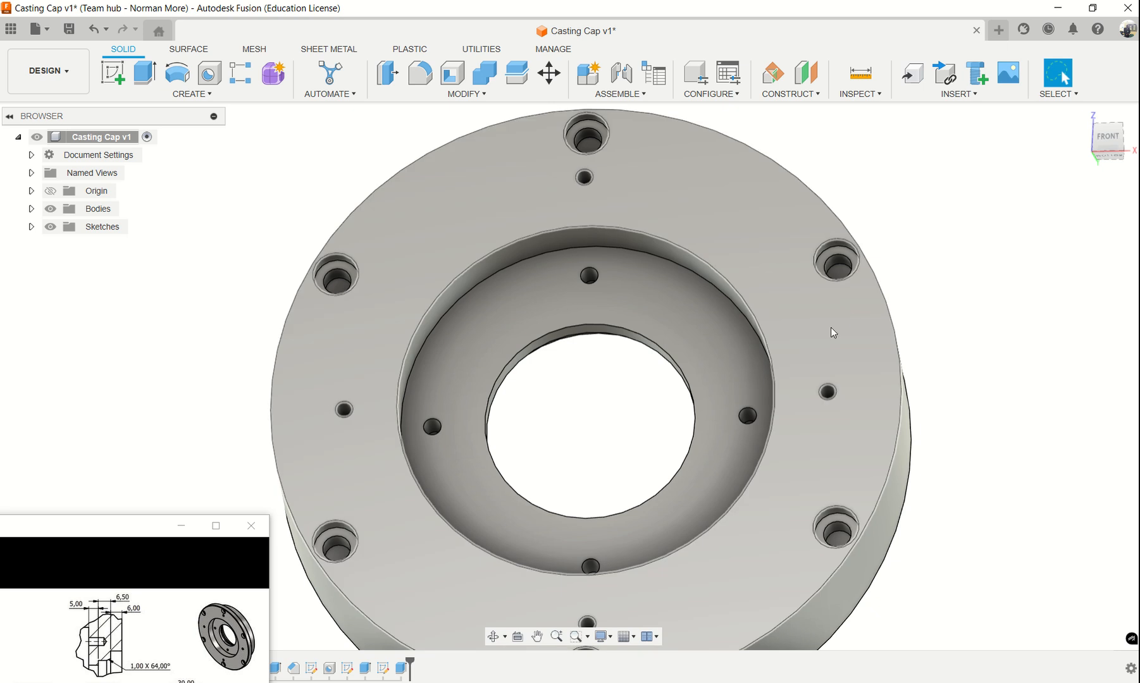
mouse_move(840, 383)
middle_mouse_down("shift")
mouse_move(908, 401)
mouse_move(898, 277)
mouse_move(921, 373)
mouse_move(903, 372)
mouse_move(873, 425)
middle_mouse_up("shift")
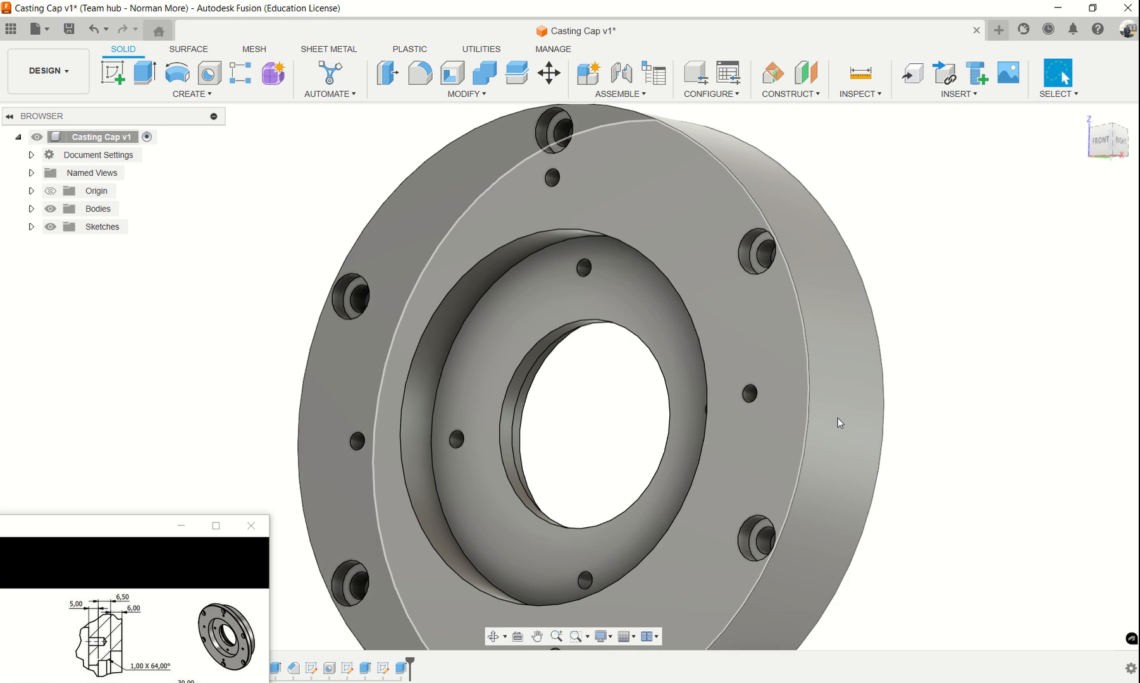
scroll(836, 415, "down", 3)
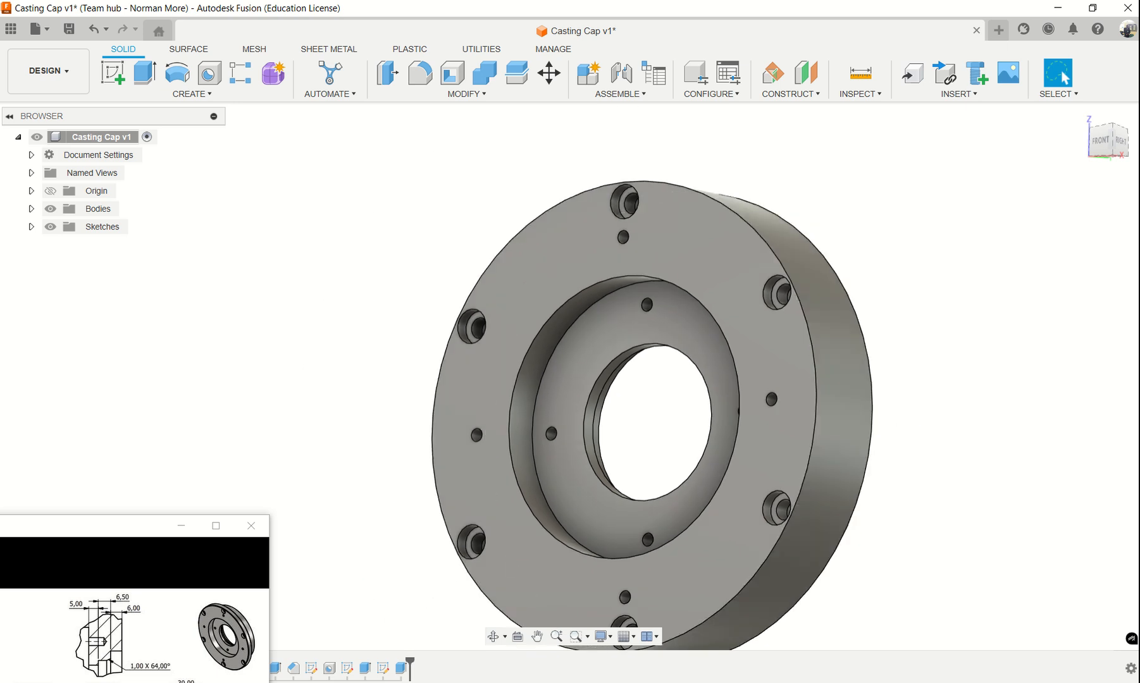